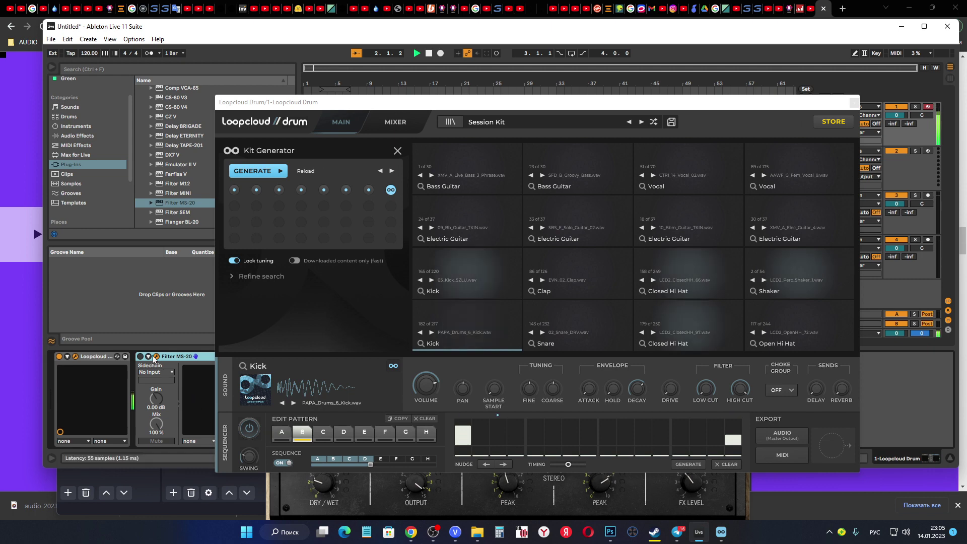
# Open the Filter MS-20 effect on the Loopcloud Drum track, switch it on and load the Bass Saturator distortion preset
pyautogui.click(157, 358)
pyautogui.click(157, 357)
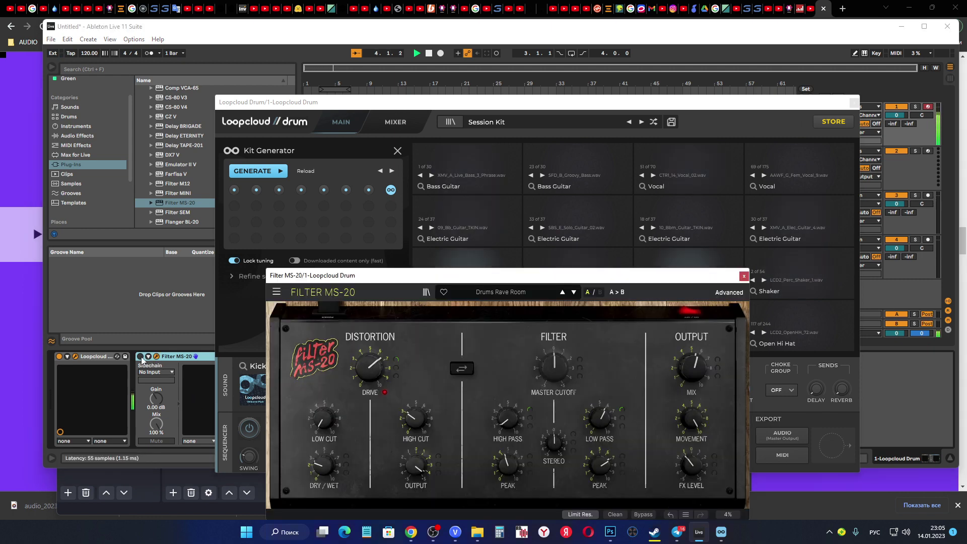
pyautogui.click(143, 360)
pyautogui.click(512, 291)
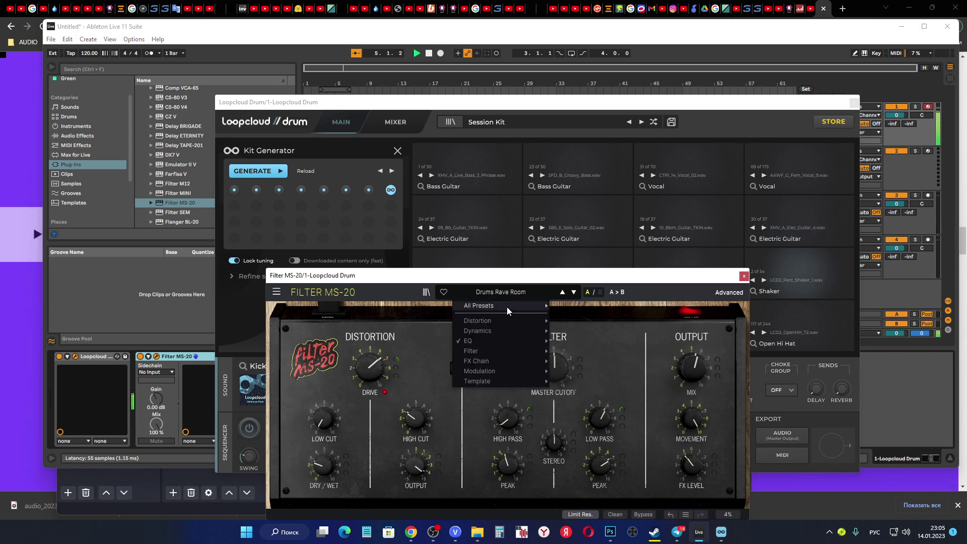
pyautogui.moveTo(504, 318)
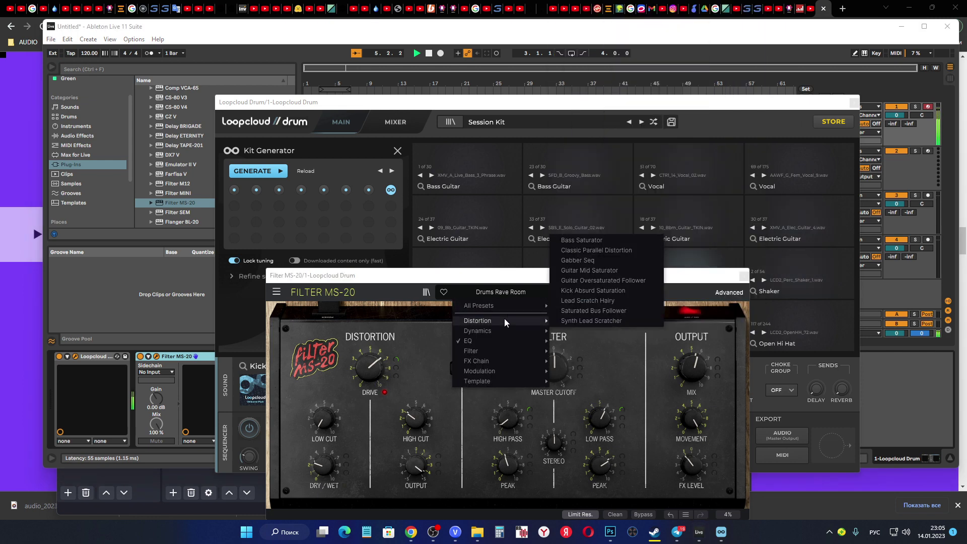
pyautogui.click(612, 240)
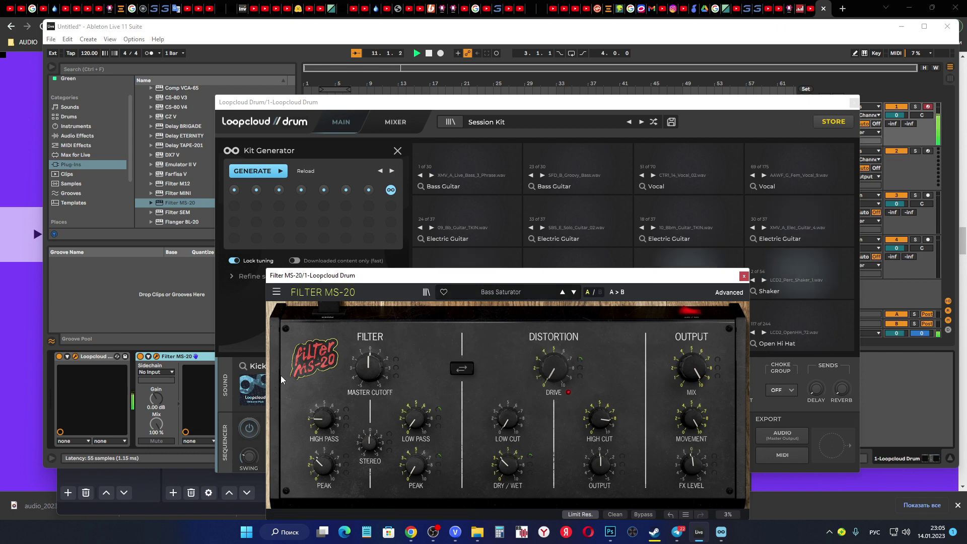
# Switch to OBS, crop the edges of the Захват экрана source and scale it to nearly fill the canvas
pyautogui.click(434, 535)
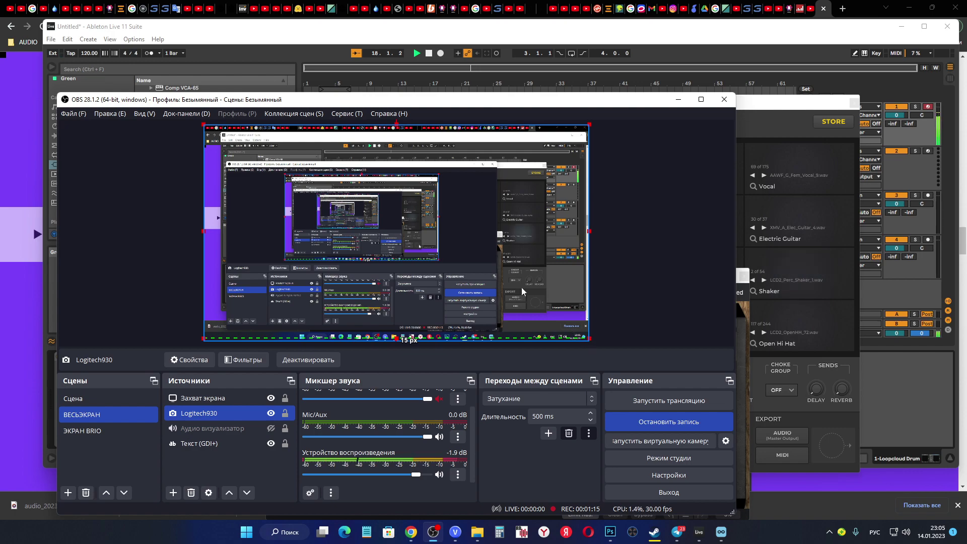
pyautogui.click(223, 400)
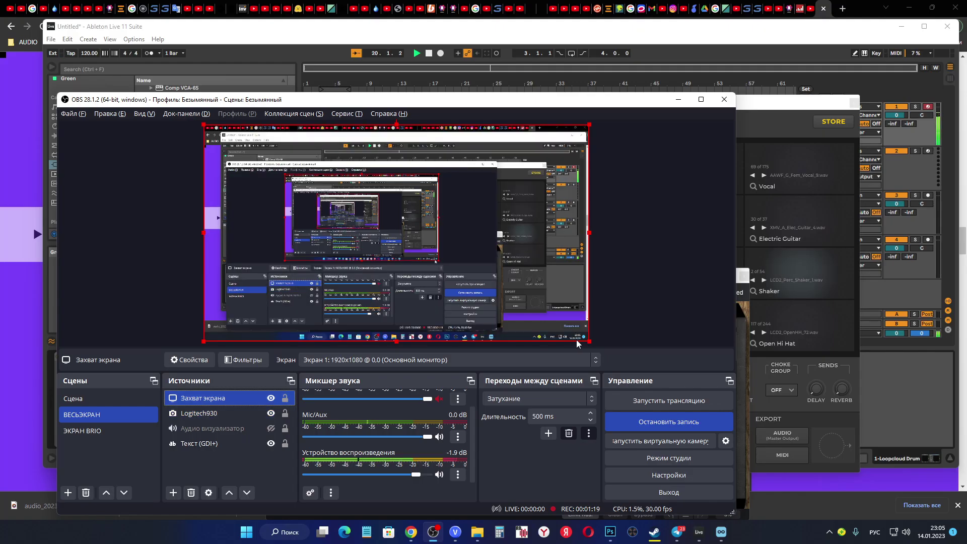
pyautogui.moveTo(395, 343); pyautogui.dragTo(396, 332)
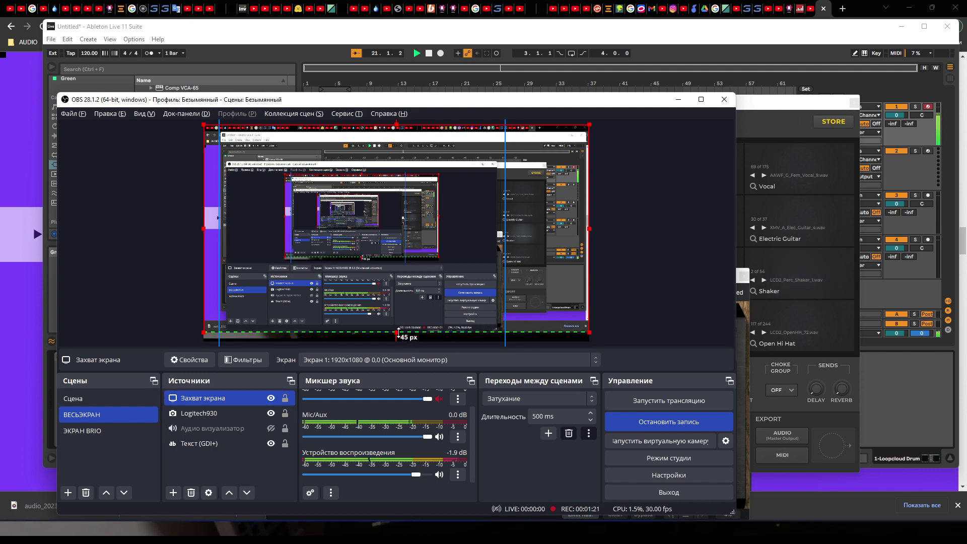
pyautogui.moveTo(590, 333); pyautogui.dragTo(608, 346)
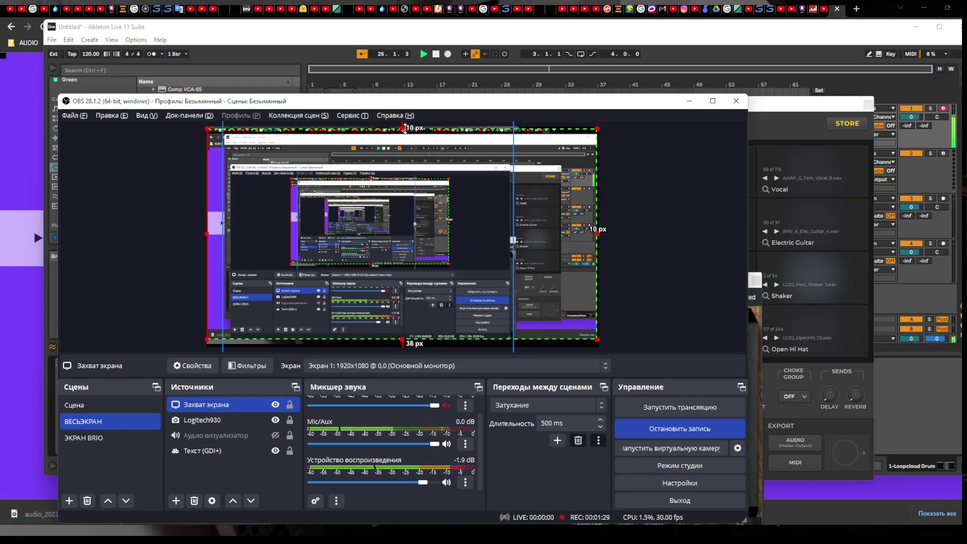
pyautogui.moveTo(403, 127); pyautogui.dragTo(403, 132)
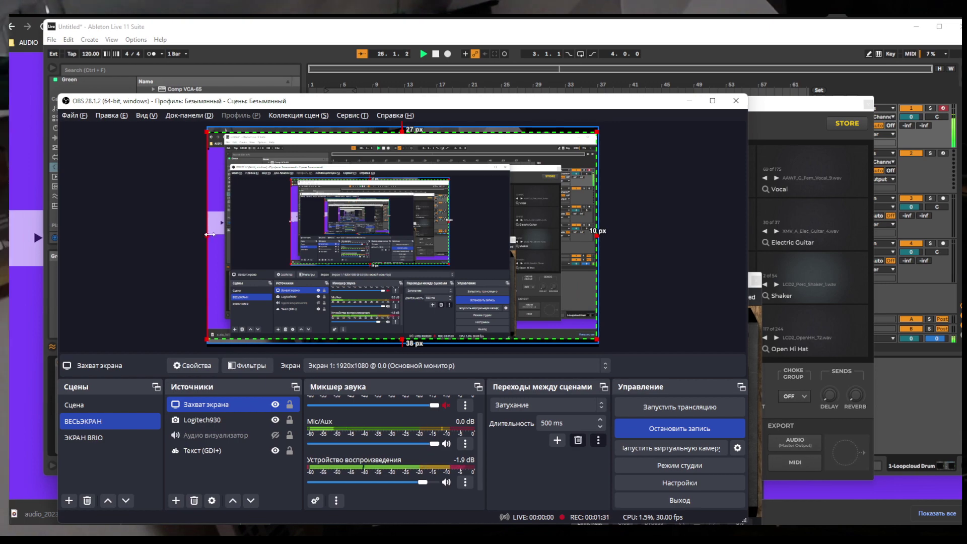
pyautogui.moveTo(207, 235); pyautogui.dragTo(212, 235)
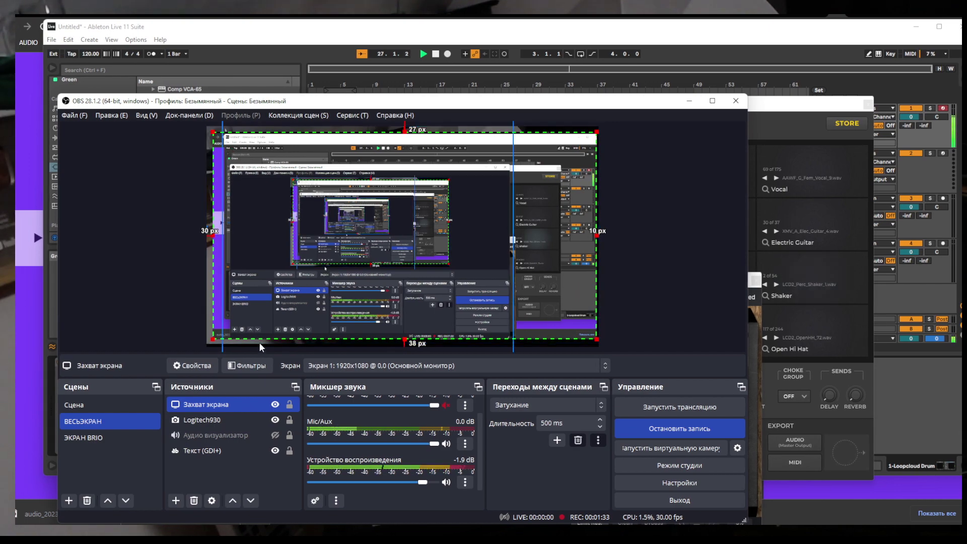
pyautogui.moveTo(212, 339); pyautogui.dragTo(172, 356)
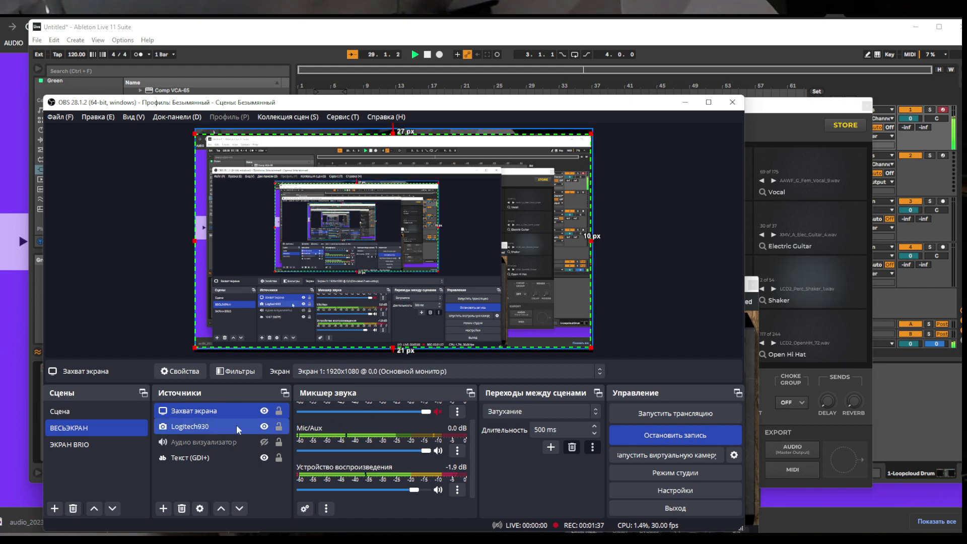
# Place the Logitech930 camera source above the screen capture and shrink it into the canvas's upper-left corner
pyautogui.click(230, 429)
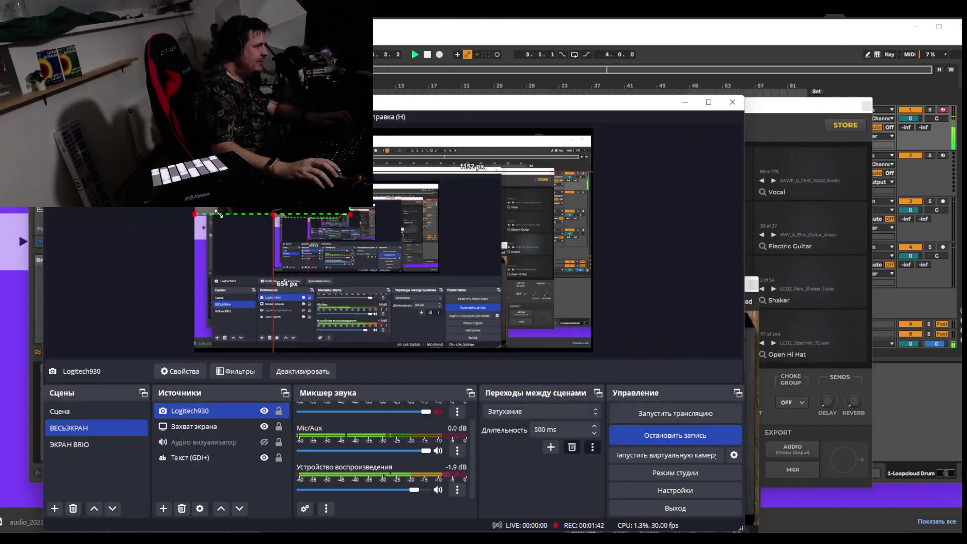
pyautogui.moveTo(218, 213); pyautogui.dragTo(244, 180)
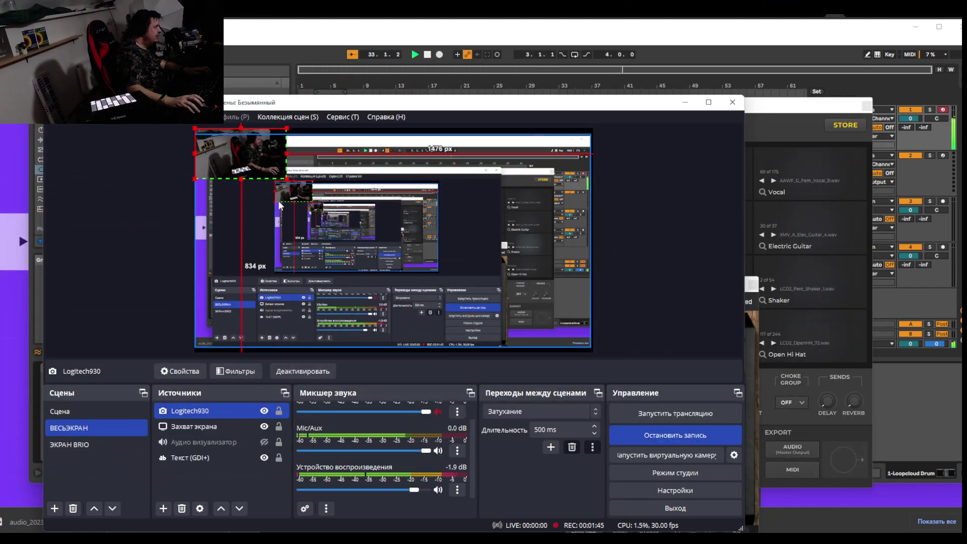
# Switch back to Ableton Live and load the Bass Rhythmizer preset in Filter MS-20
pyautogui.moveTo(705, 538)
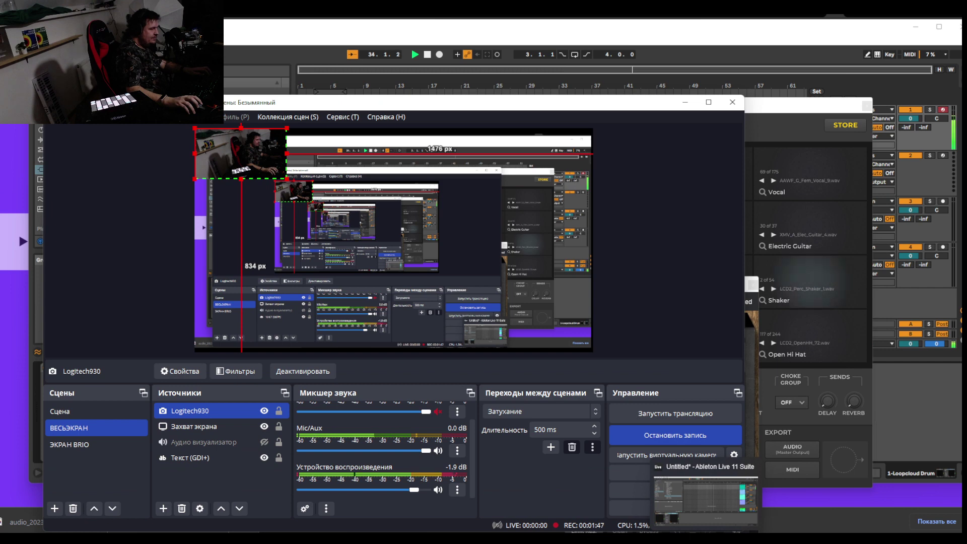
pyautogui.click(705, 504)
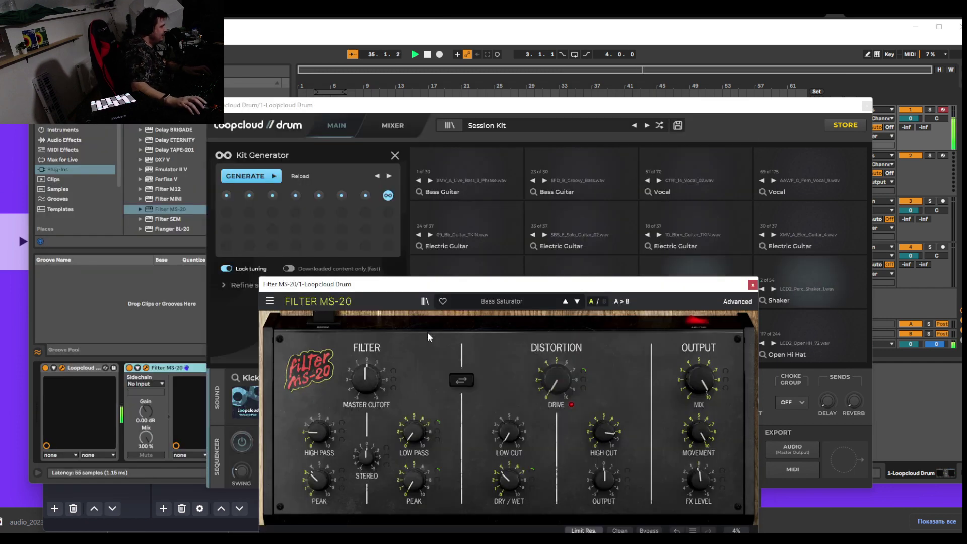
pyautogui.click(501, 301)
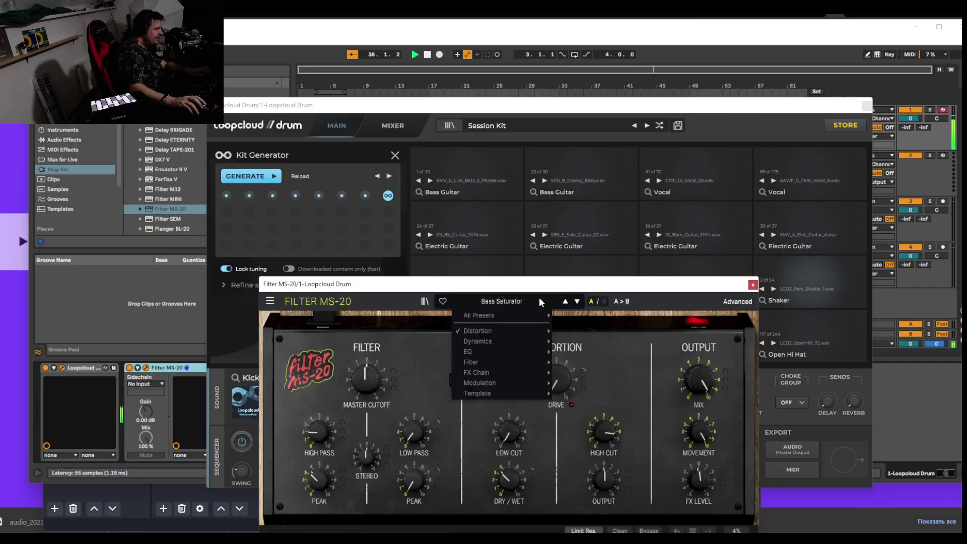
pyautogui.moveTo(517, 320)
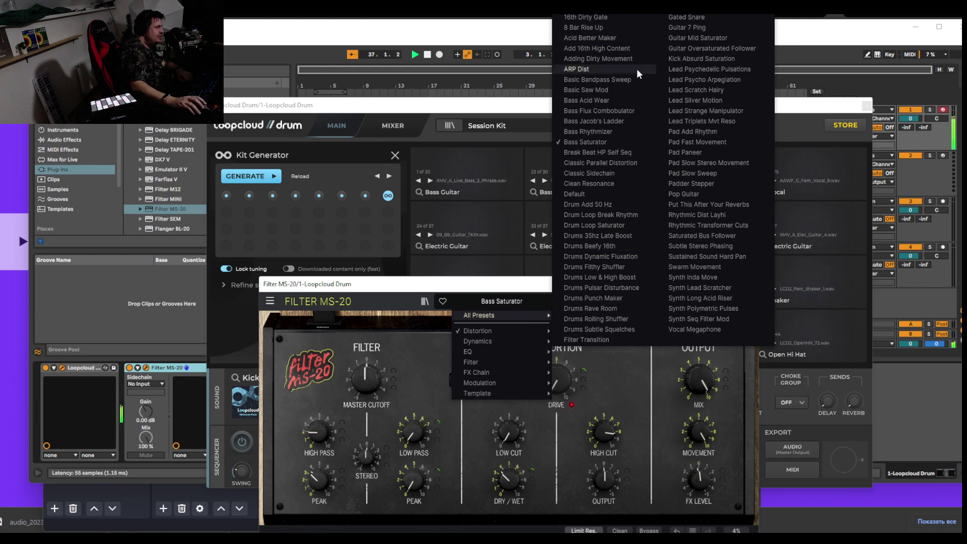
pyautogui.click(614, 133)
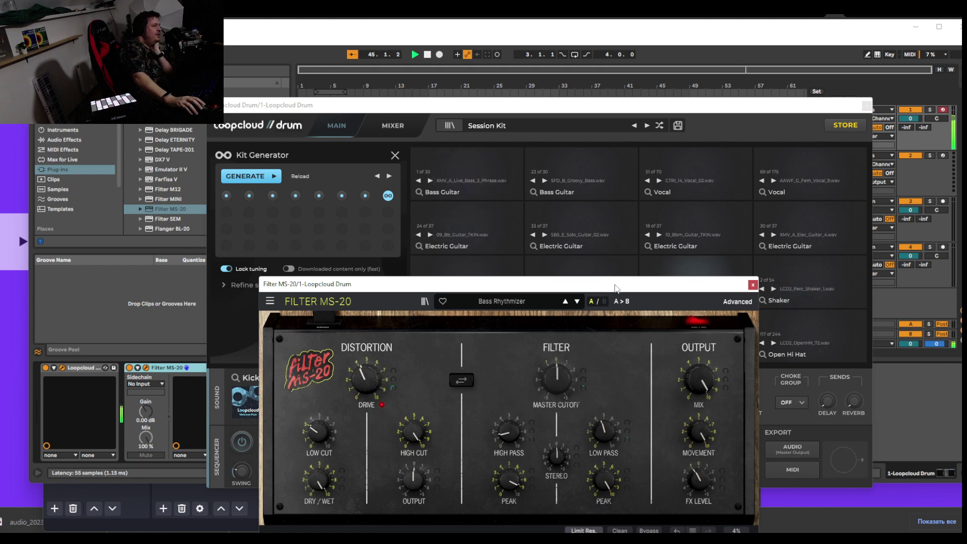
# Load the Classic Parallel Distortion preset, and maximize the main Live window behind the plug-in
pyautogui.click(503, 301)
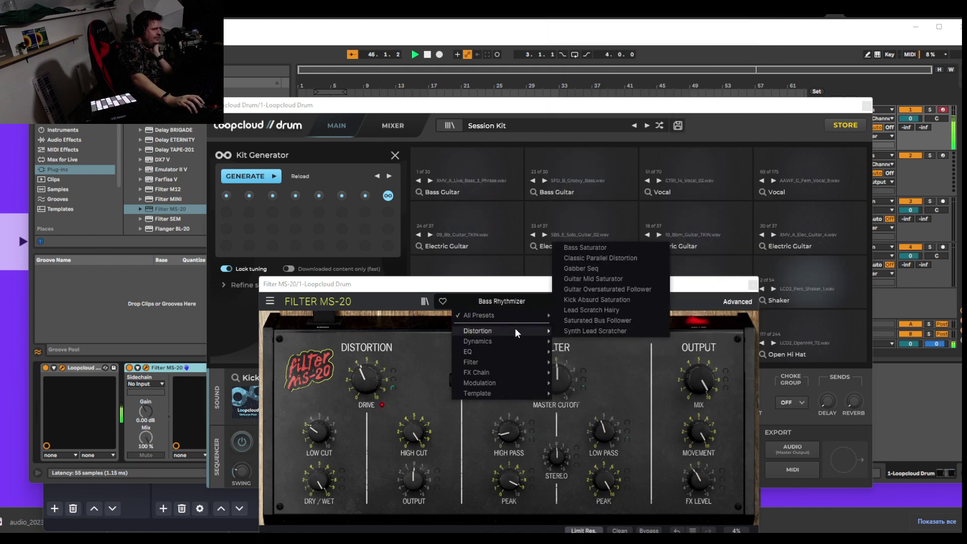
pyautogui.click(613, 259)
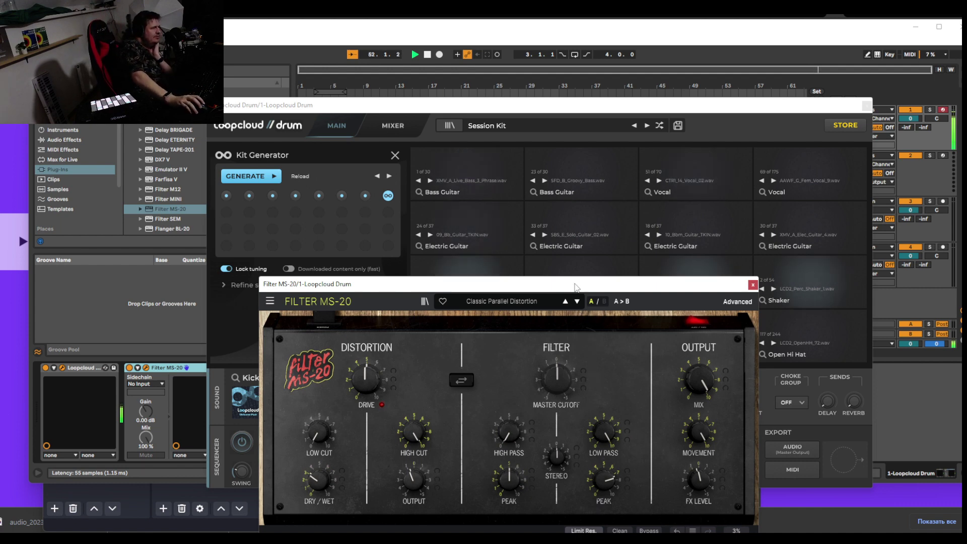
pyautogui.moveTo(576, 287); pyautogui.dragTo(573, 272)
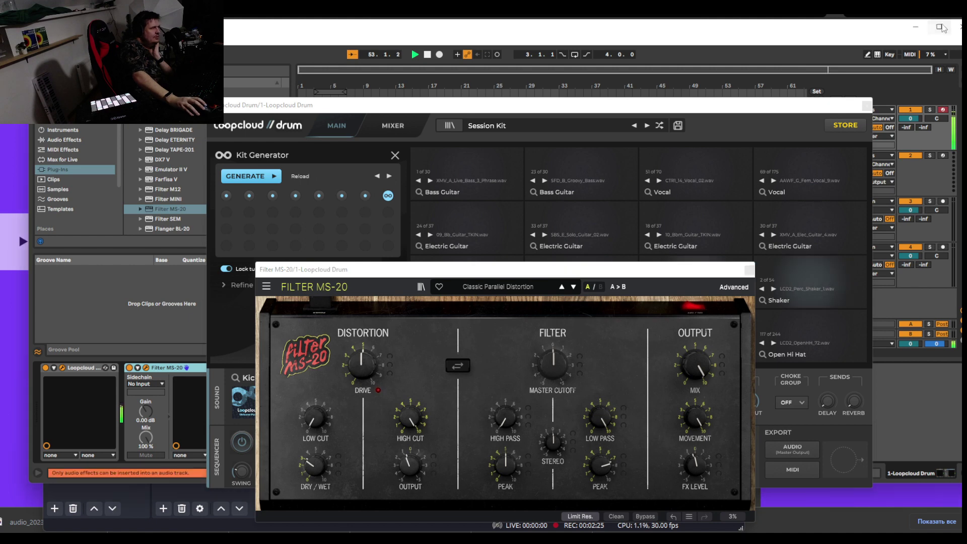
pyautogui.click(626, 212)
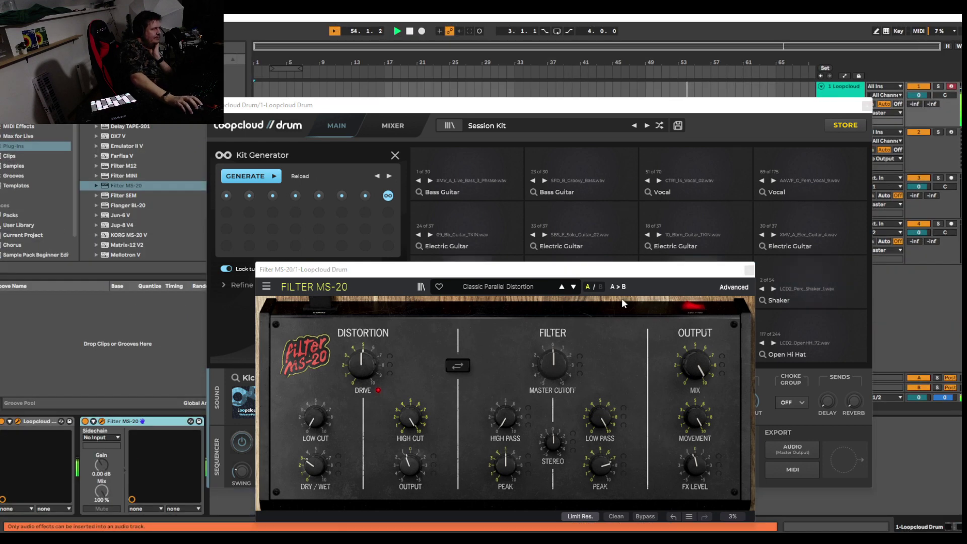
# Load the Gabber Seq distortion preset and move the Filter MS-20 window higher so it is fully visible
pyautogui.click(529, 290)
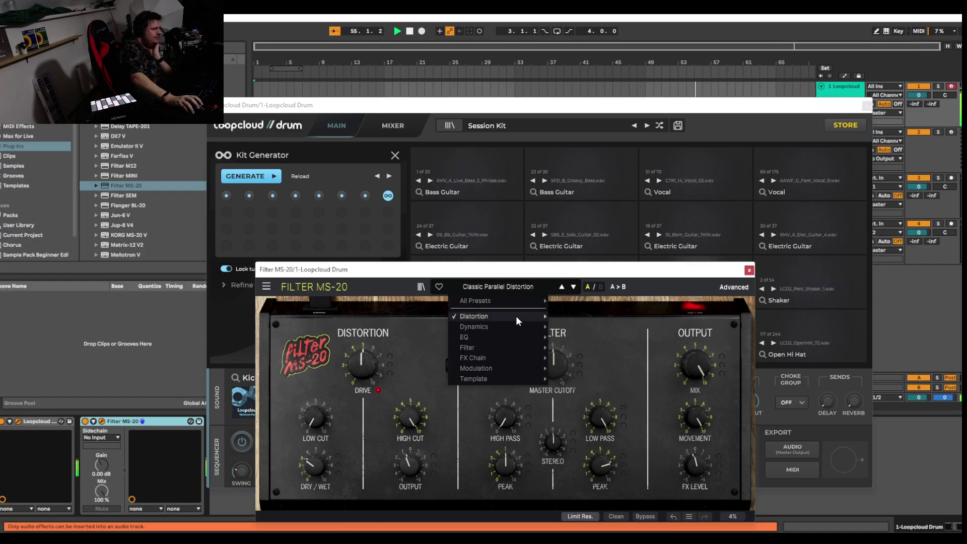
pyautogui.moveTo(483, 315)
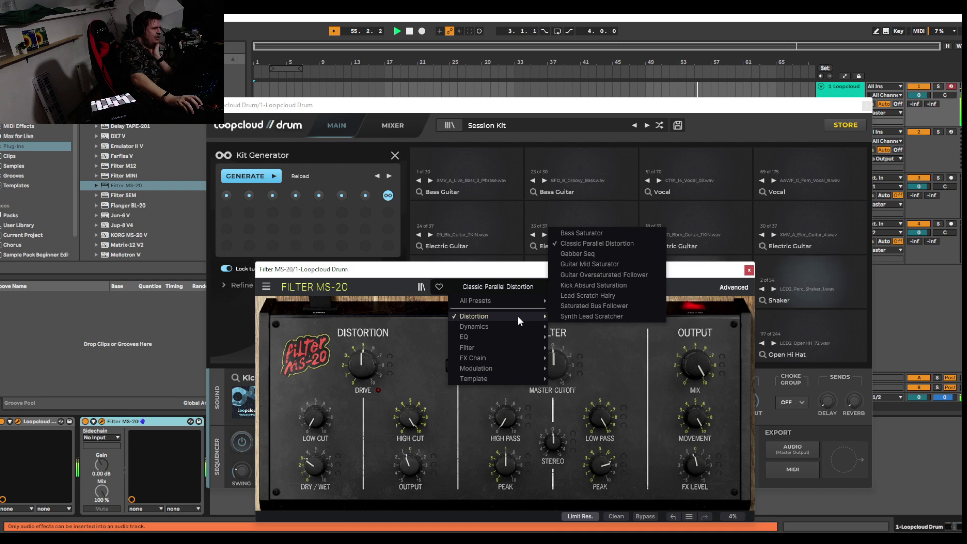
pyautogui.click(600, 258)
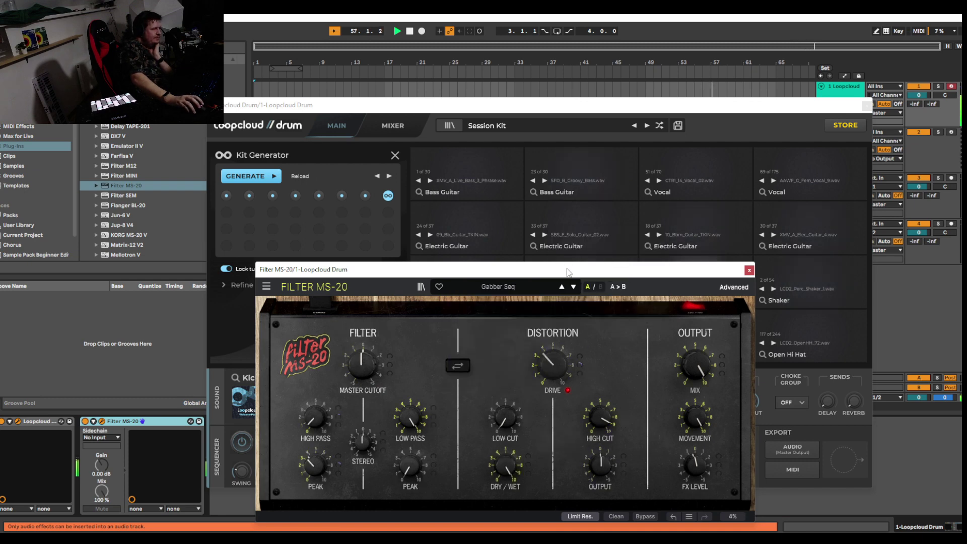
pyautogui.moveTo(568, 272); pyautogui.dragTo(599, 230)
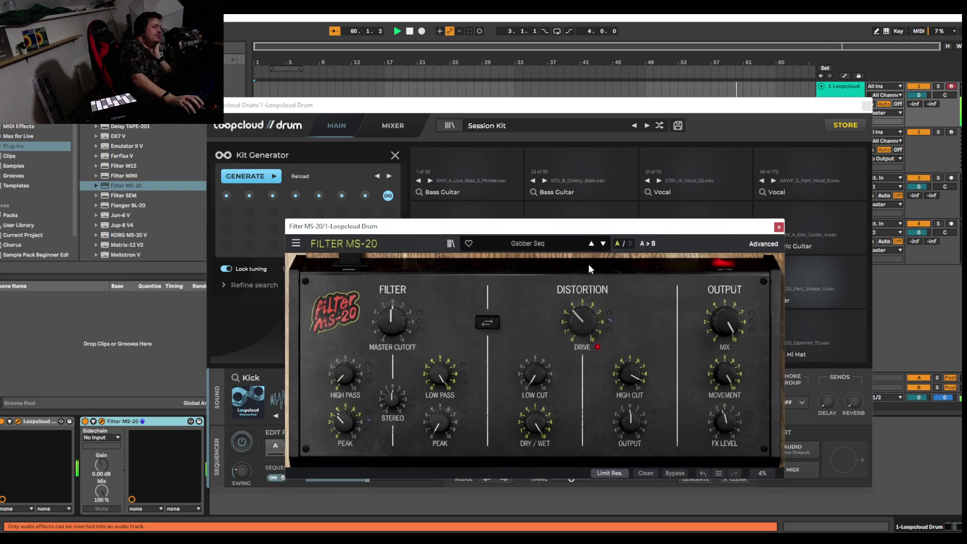
# Audition the Guitar Mid Saturator and Guitar Oversaturated Follower distortion presets on the drum loop
pyautogui.click(560, 244)
pyautogui.moveTo(543, 271)
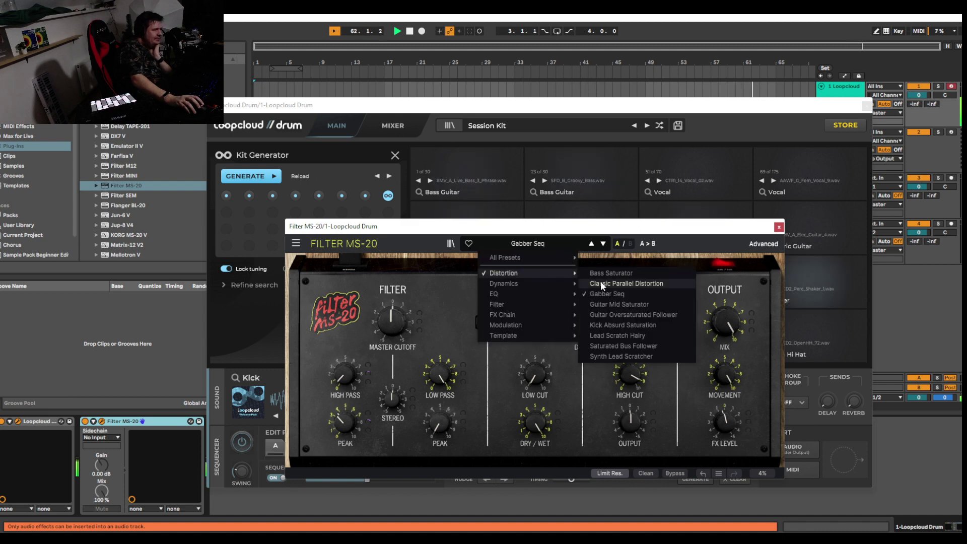
pyautogui.click(621, 305)
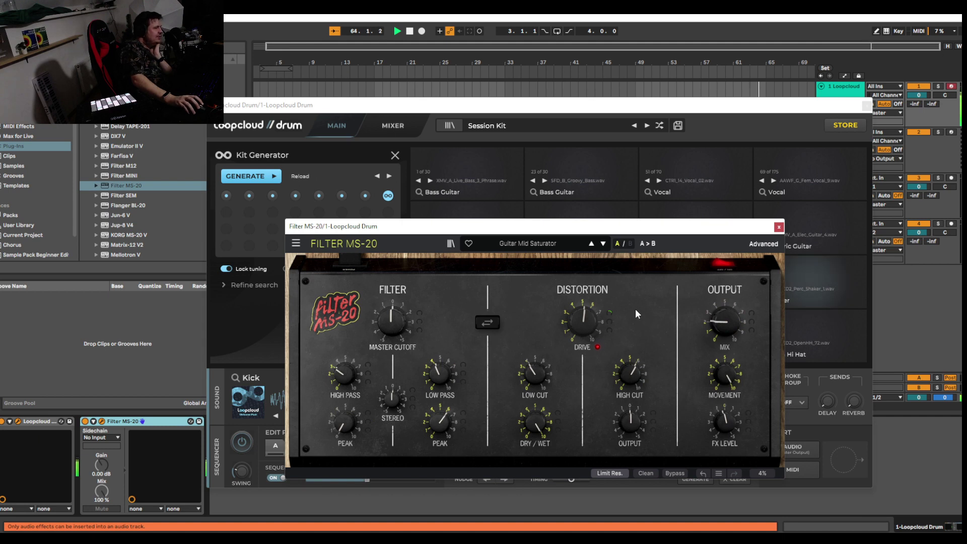
pyautogui.click(555, 243)
pyautogui.moveTo(551, 270)
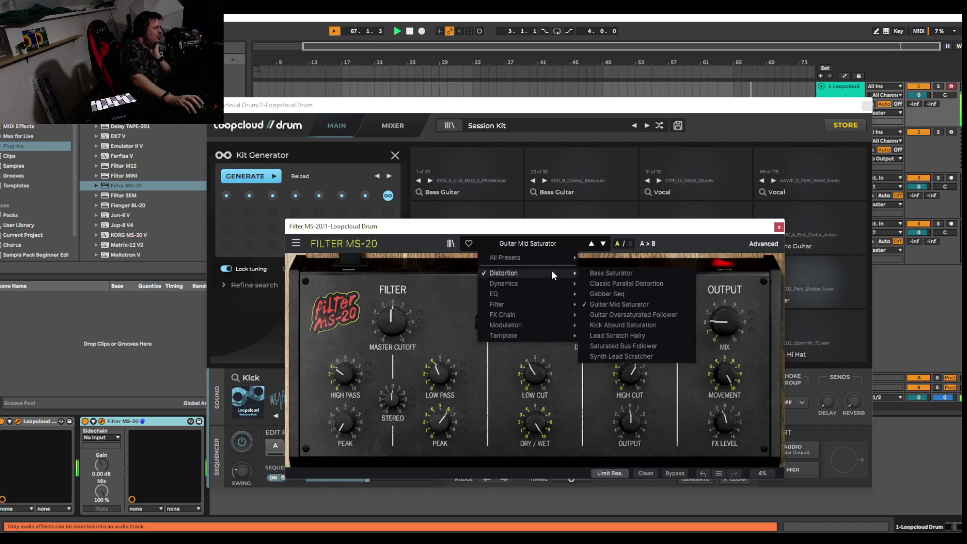
pyautogui.click(644, 316)
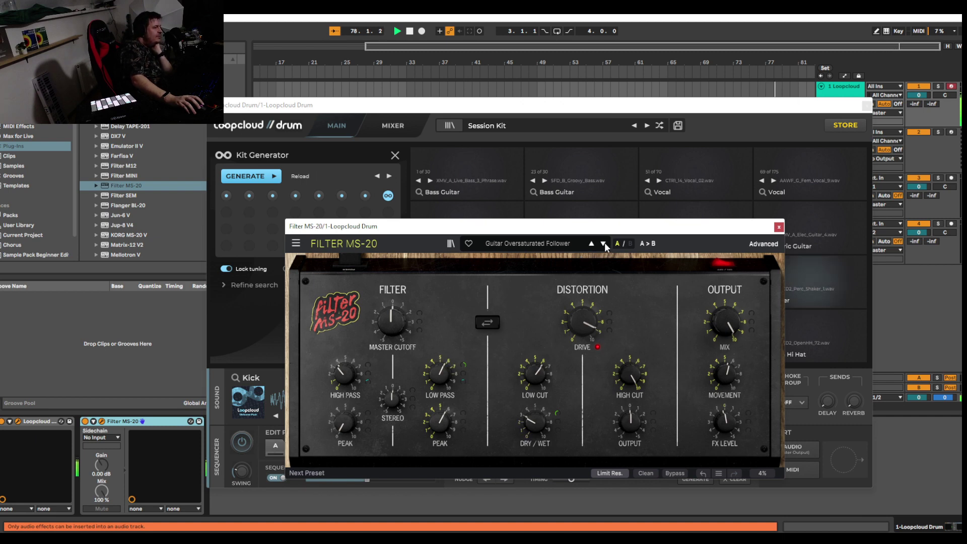
# Audition the Kick Absurd Saturation distortion preset, and load Lead Scratch Hairy in its place
pyautogui.click(564, 243)
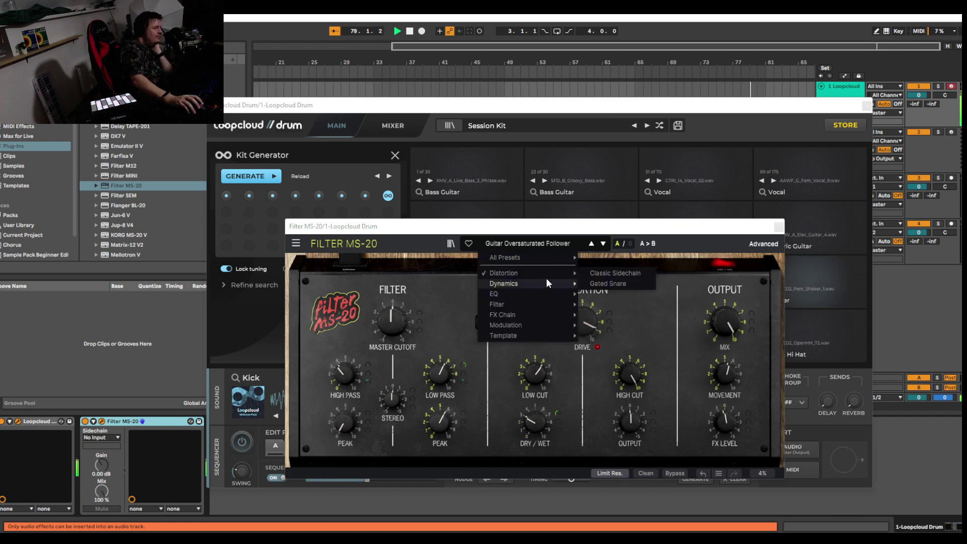
pyautogui.click(618, 323)
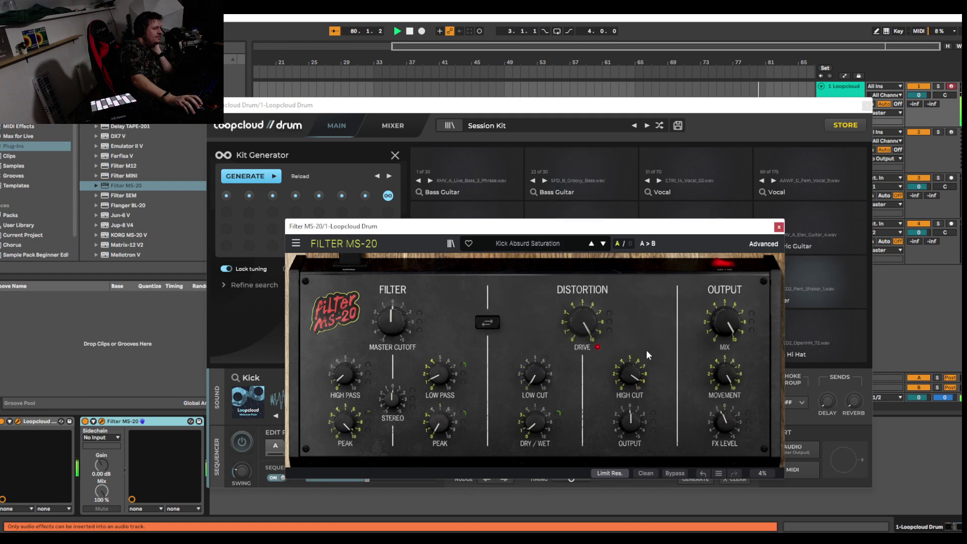
pyautogui.click(551, 242)
pyautogui.moveTo(534, 272)
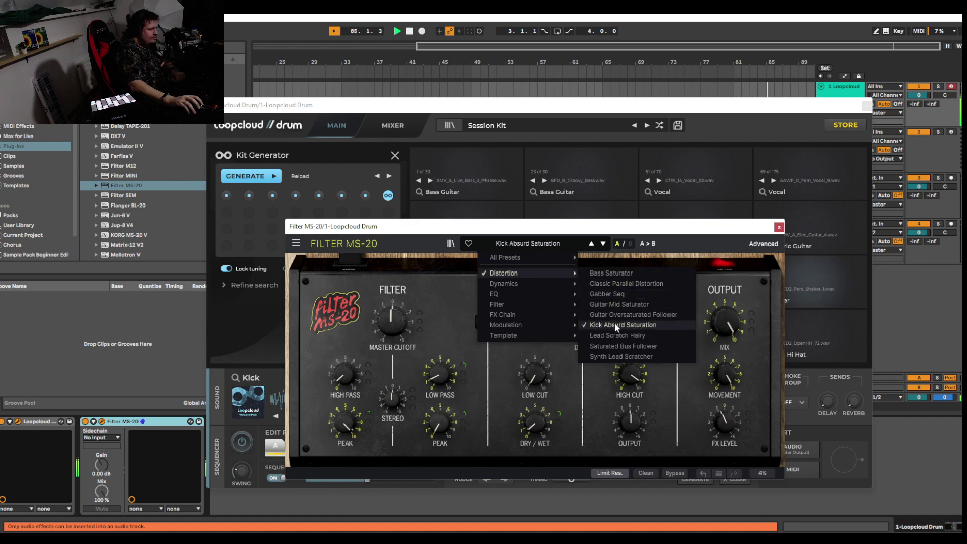
pyautogui.click(617, 335)
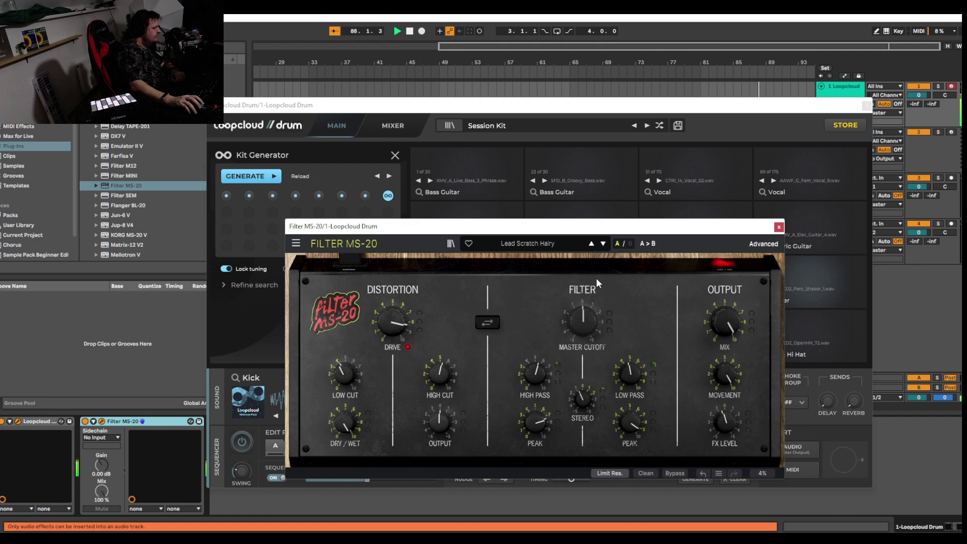
# Audition the Saturated Bus Follower and Synth Lead Scratcher distortion presets on the drum loop
pyautogui.click(563, 242)
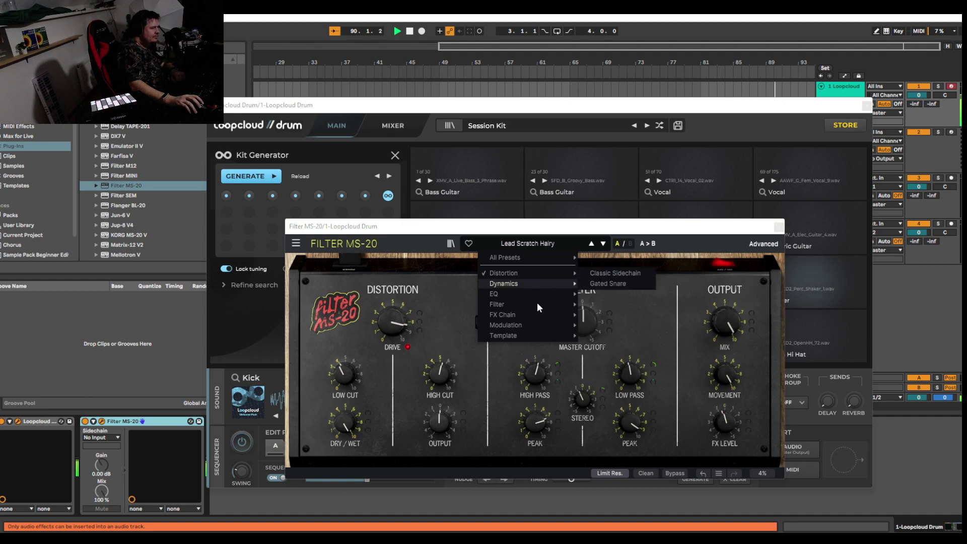
pyautogui.moveTo(540, 272)
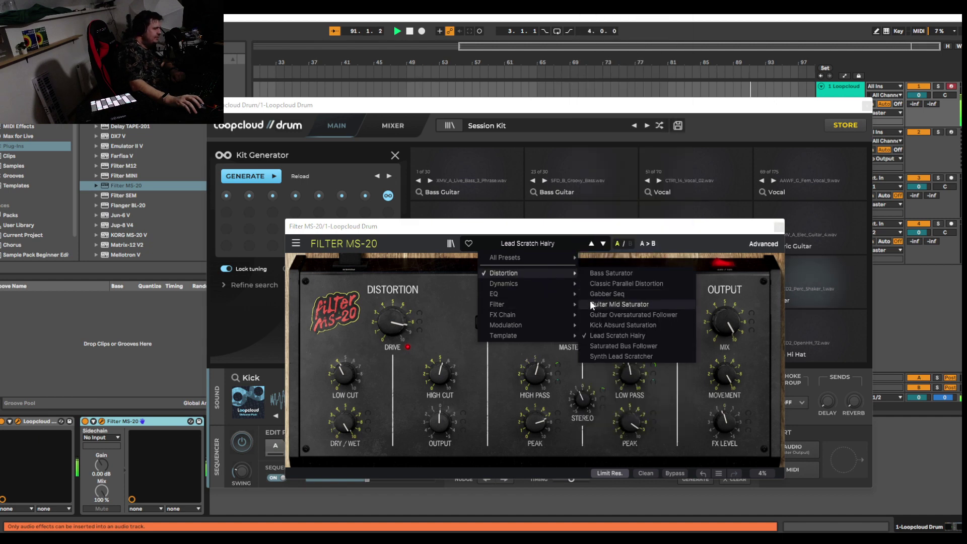
pyautogui.click(639, 346)
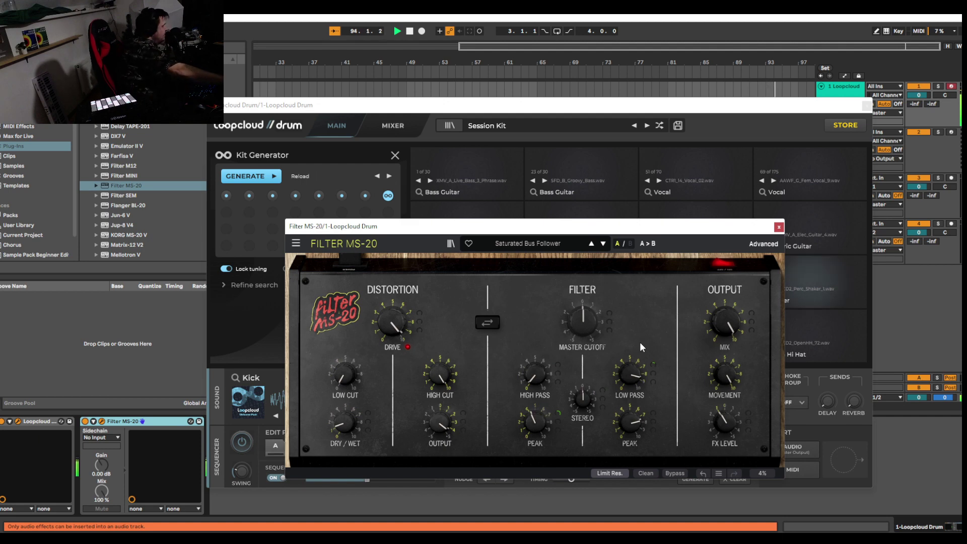
pyautogui.click(506, 244)
pyautogui.moveTo(517, 277)
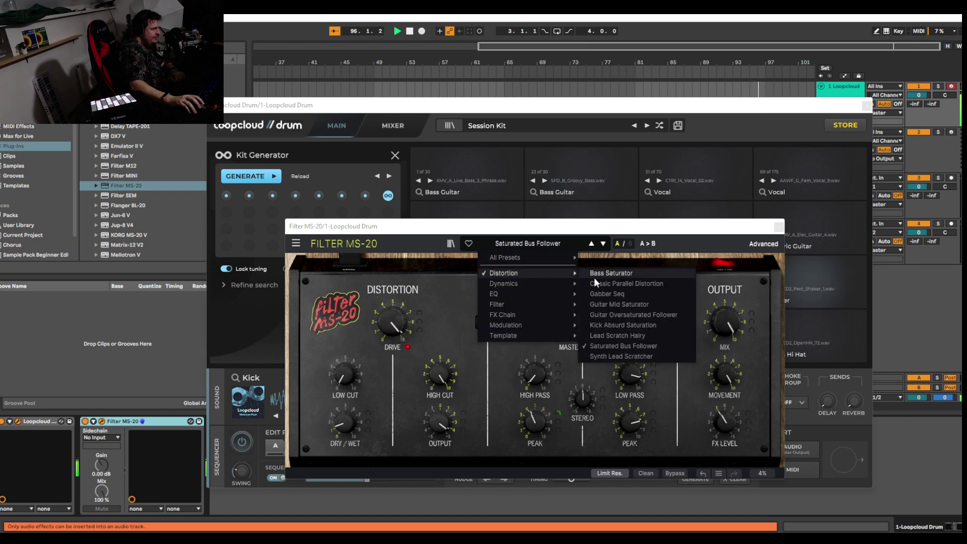
pyautogui.click(642, 357)
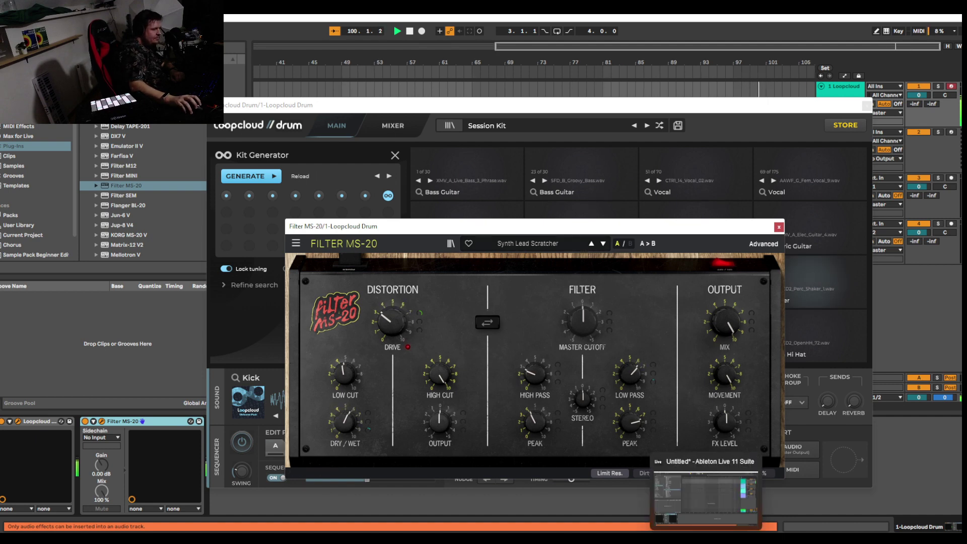
# Audition the two Dynamics presets, Classic Sidechain and Gated Snare, on the drum loop
pyautogui.click(583, 247)
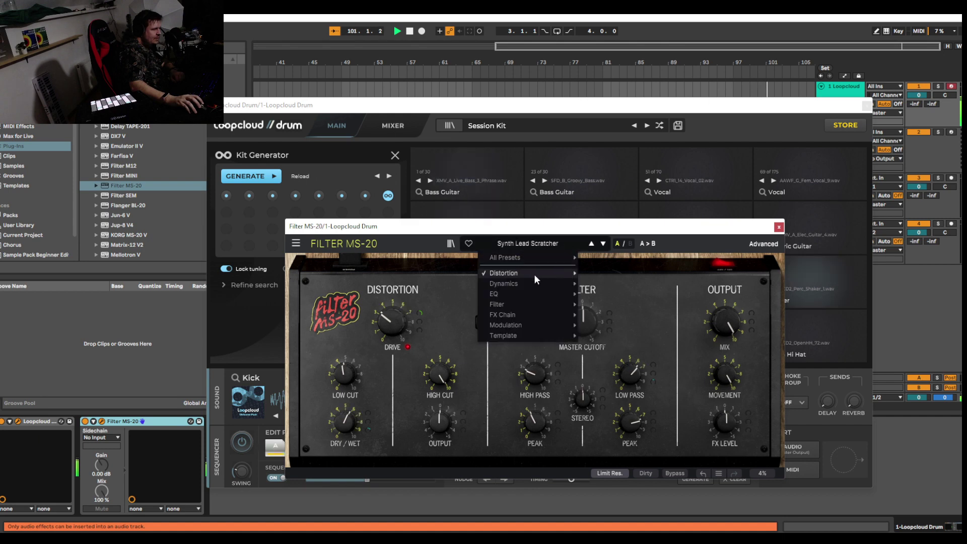
pyautogui.moveTo(542, 289)
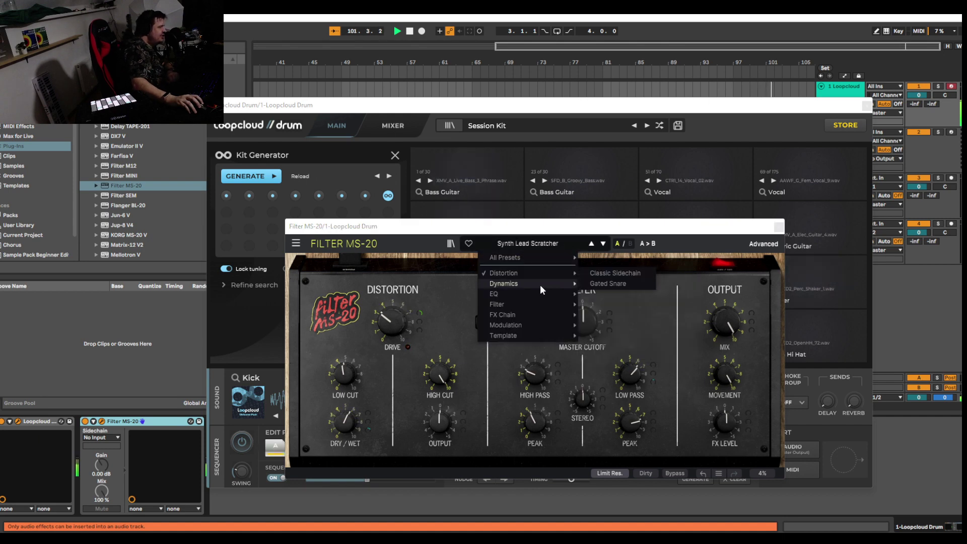
pyautogui.click(614, 273)
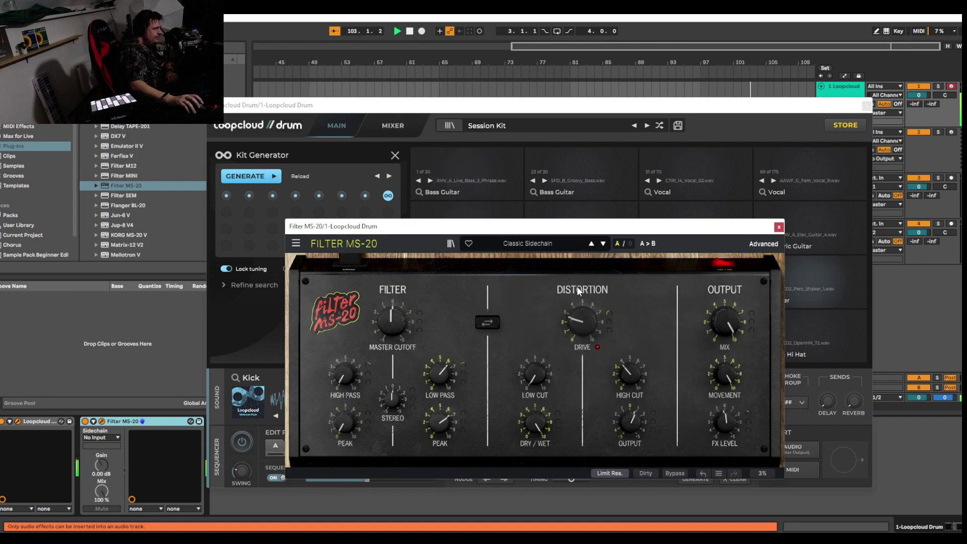
pyautogui.click(549, 243)
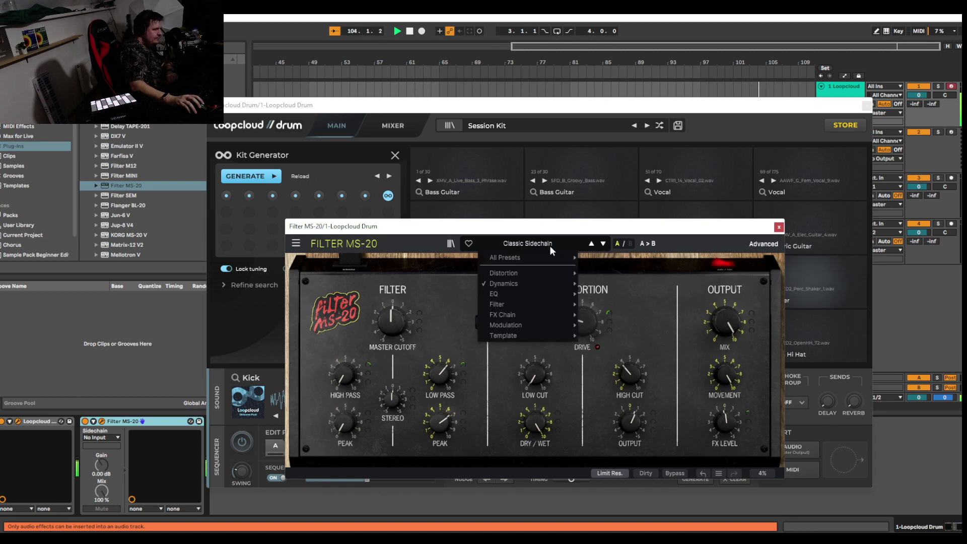
pyautogui.moveTo(527, 287)
pyautogui.click(602, 285)
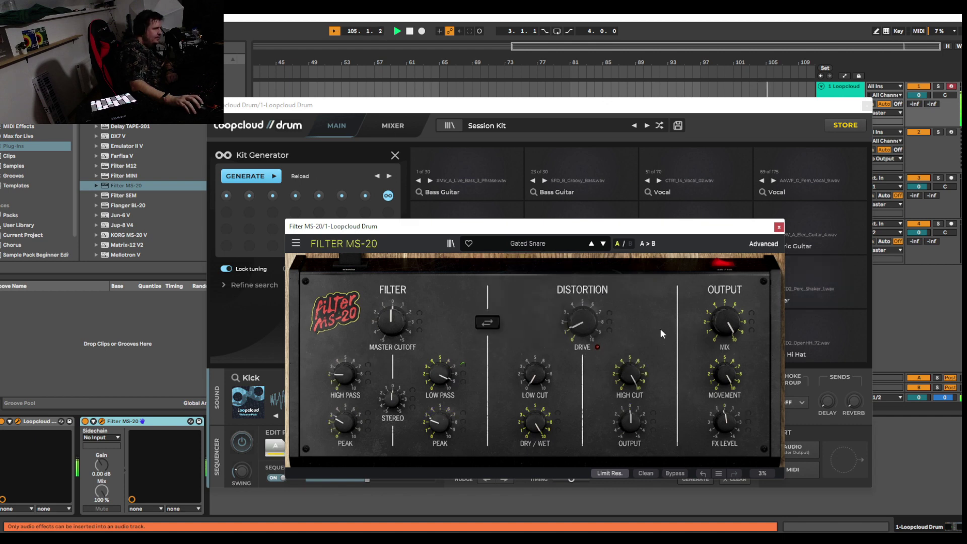
# Audition the EQ preset Drums Rave Room, and load the Filter preset 8 Bar Rise Up in its place
pyautogui.click(551, 243)
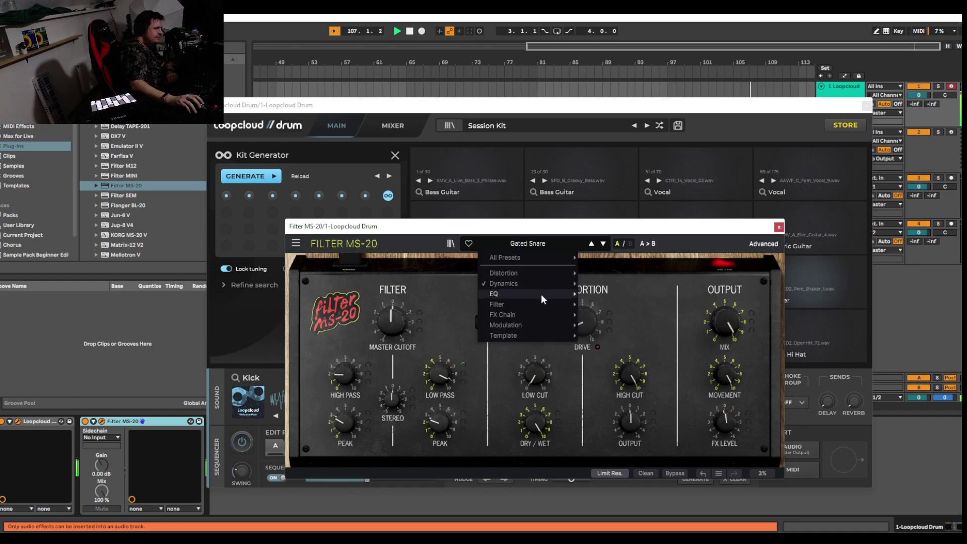
pyautogui.moveTo(540, 295)
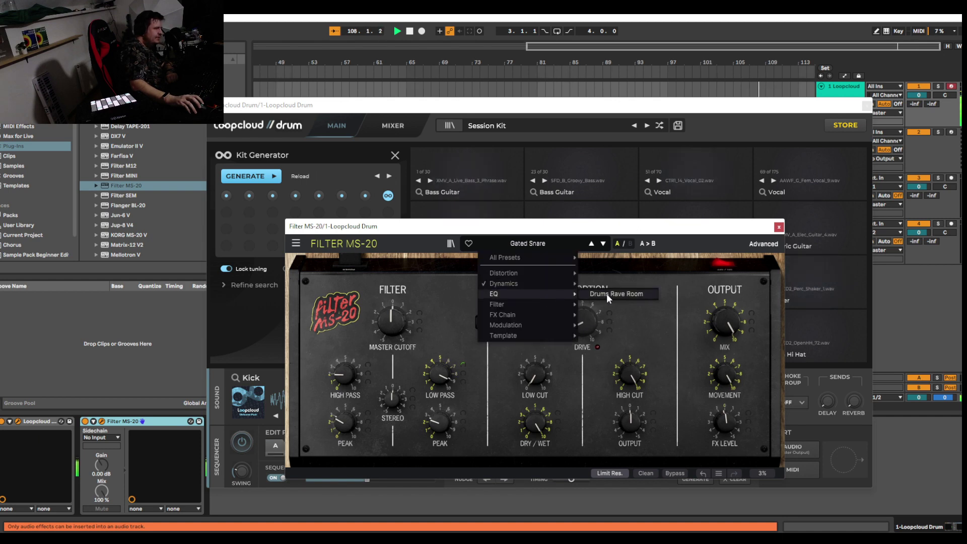
pyautogui.click(619, 293)
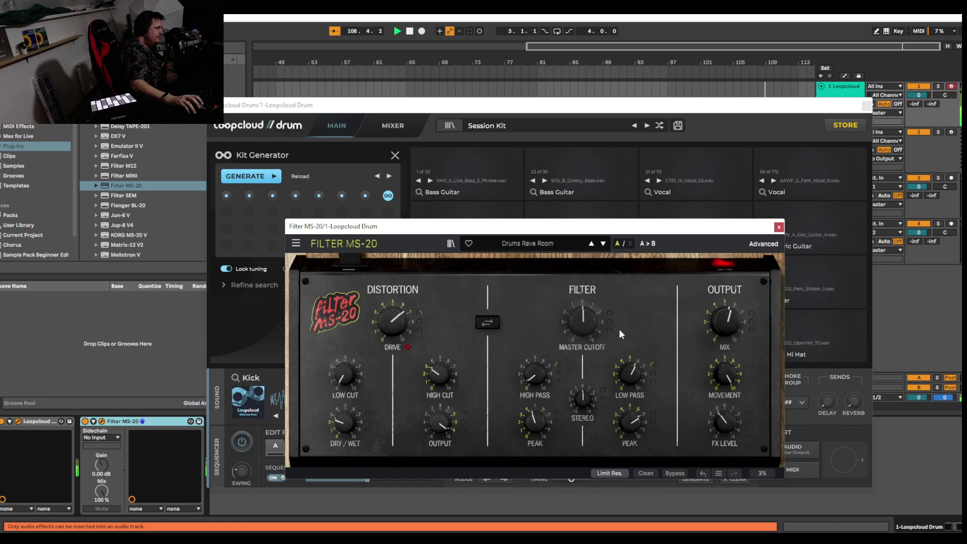
pyautogui.click(545, 244)
pyautogui.moveTo(539, 305)
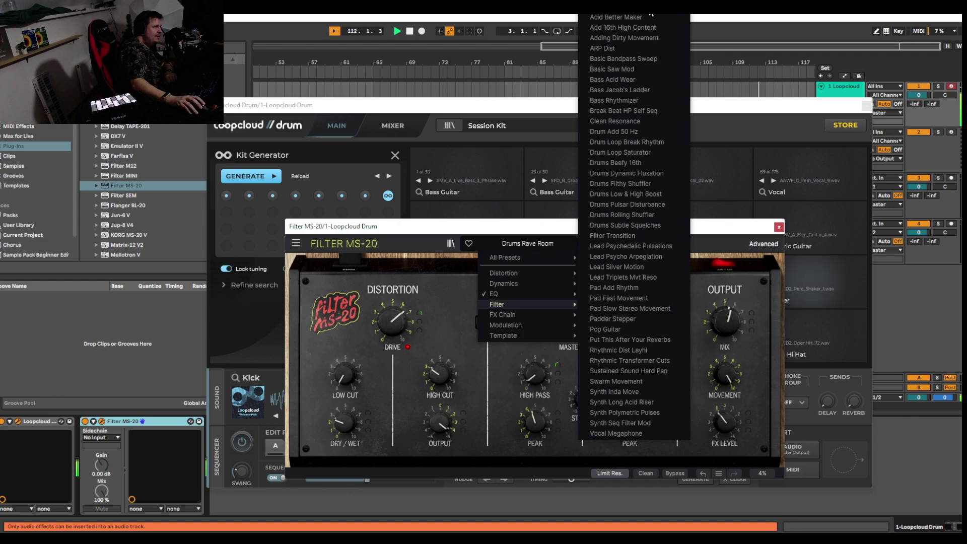
pyautogui.click(650, 17)
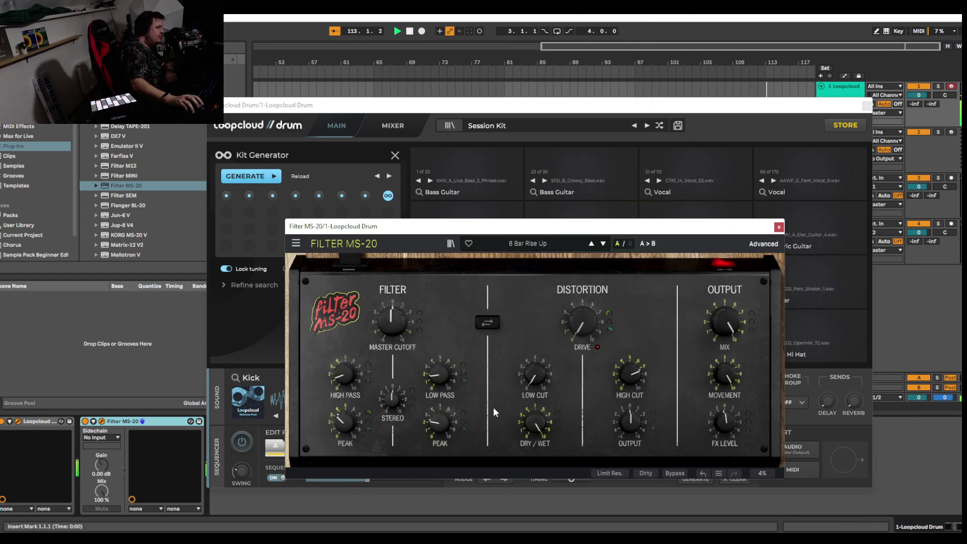
# Audition the Acid Better Maker and Add 16th High Content filter presets on the drum loop
pyautogui.click(544, 243)
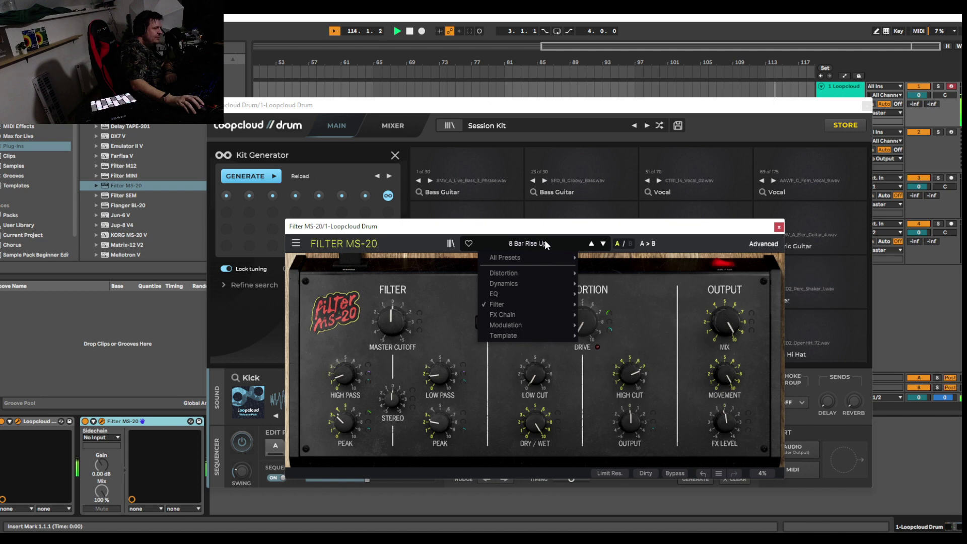
pyautogui.moveTo(527, 302)
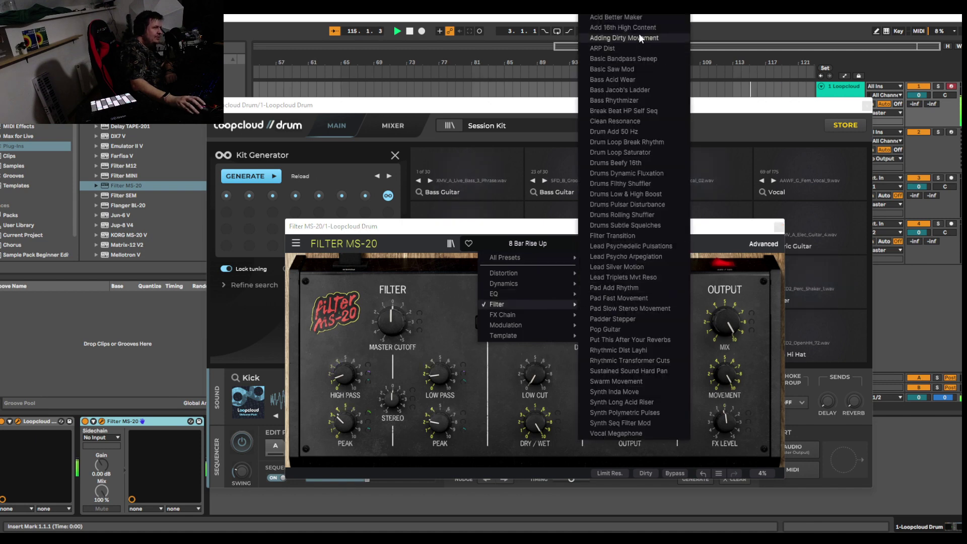
pyautogui.click(624, 17)
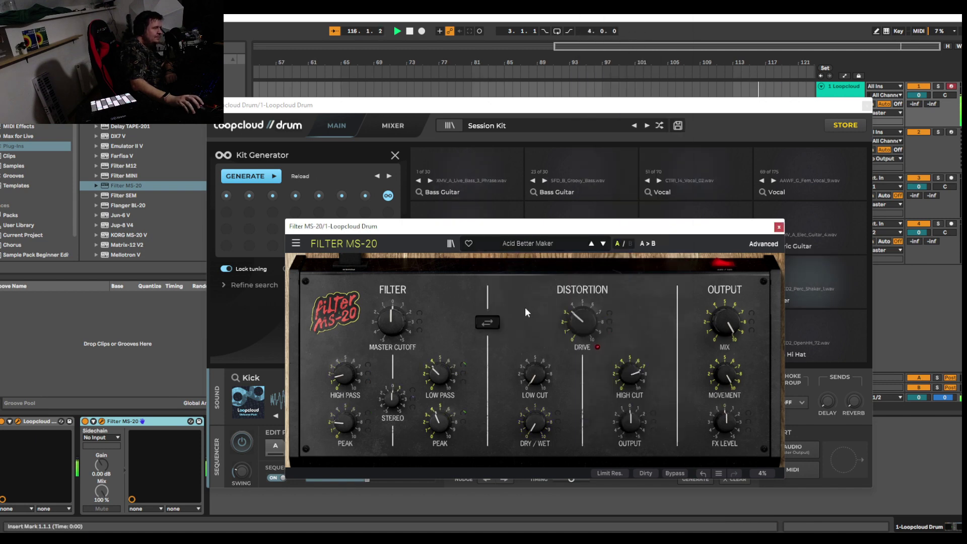
pyautogui.click(545, 246)
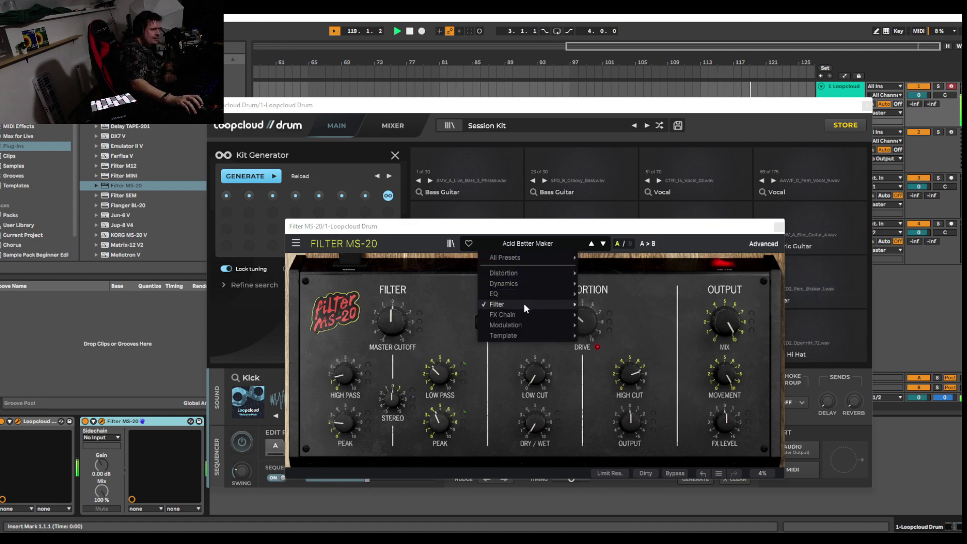
pyautogui.moveTo(524, 303)
pyautogui.click(633, 28)
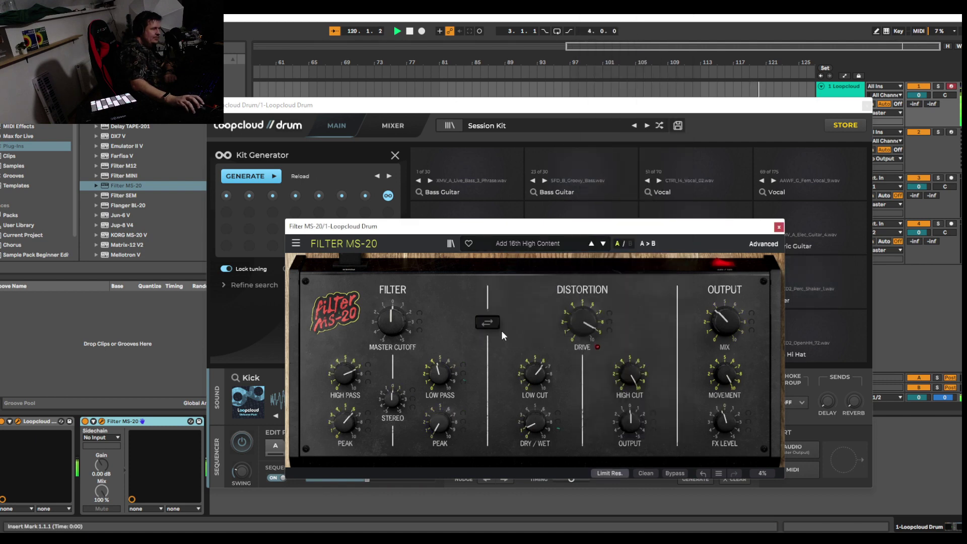
# Load the Adding Dirty Movement filter preset and try out its Master Cutoff knob while the loop plays
pyautogui.click(526, 240)
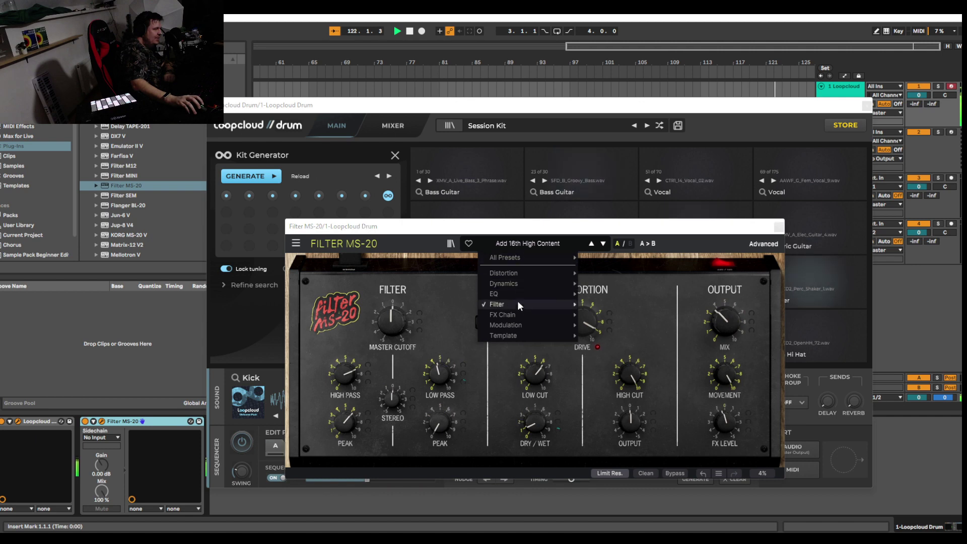
pyautogui.moveTo(520, 307)
pyautogui.click(630, 37)
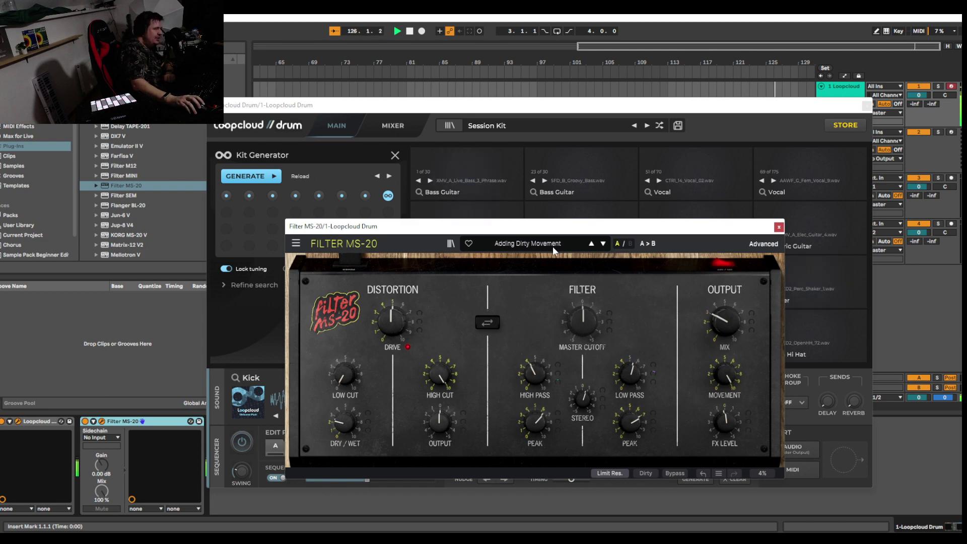
pyautogui.moveTo(583, 321)
pyautogui.mouseDown()
pyautogui.moveTo(582, 297)
pyautogui.moveTo(582, 355)
pyautogui.moveTo(583, 314)
pyautogui.mouseUp()
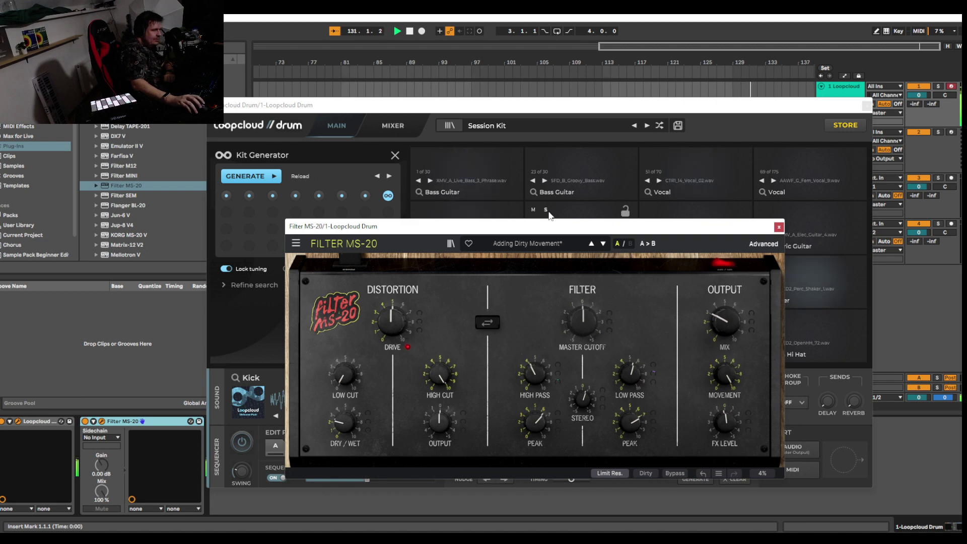
# Audition the ARP Dist filter preset, and load Basic Bandpass Sweep in its place
pyautogui.click(546, 242)
pyautogui.moveTo(539, 310)
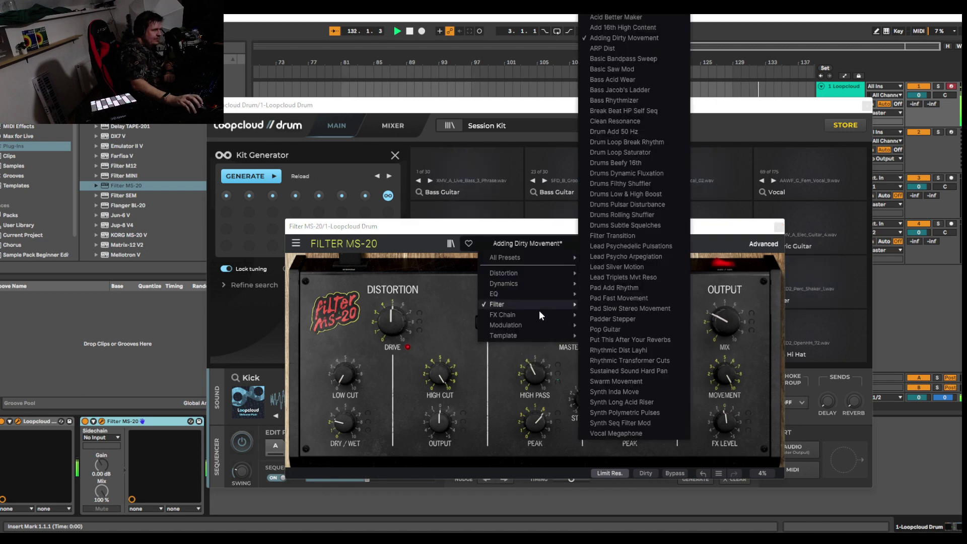
pyautogui.click(639, 47)
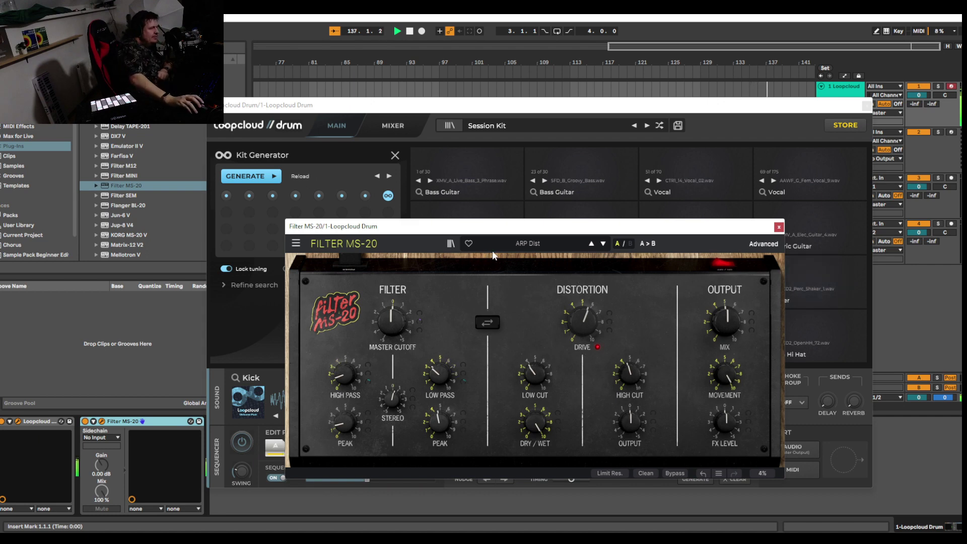
pyautogui.click(563, 243)
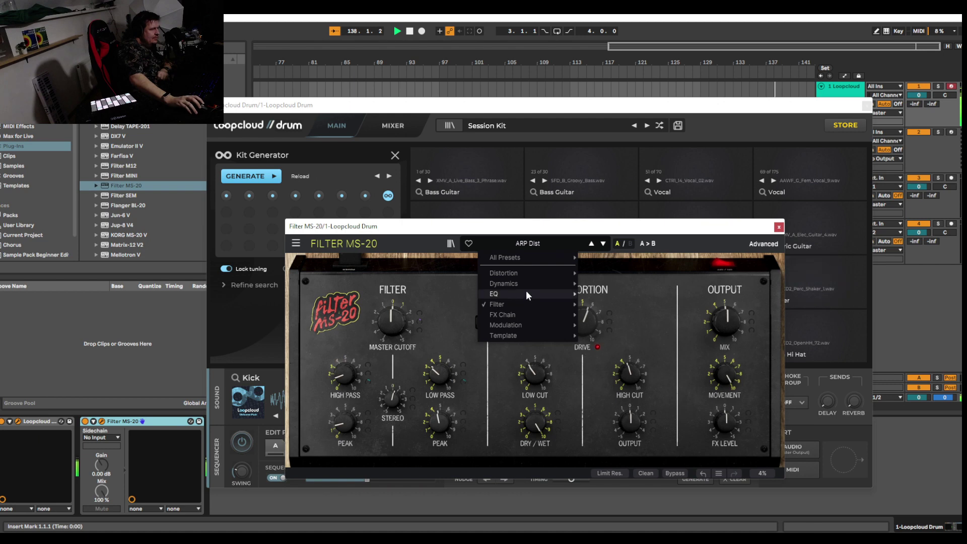
pyautogui.moveTo(525, 303)
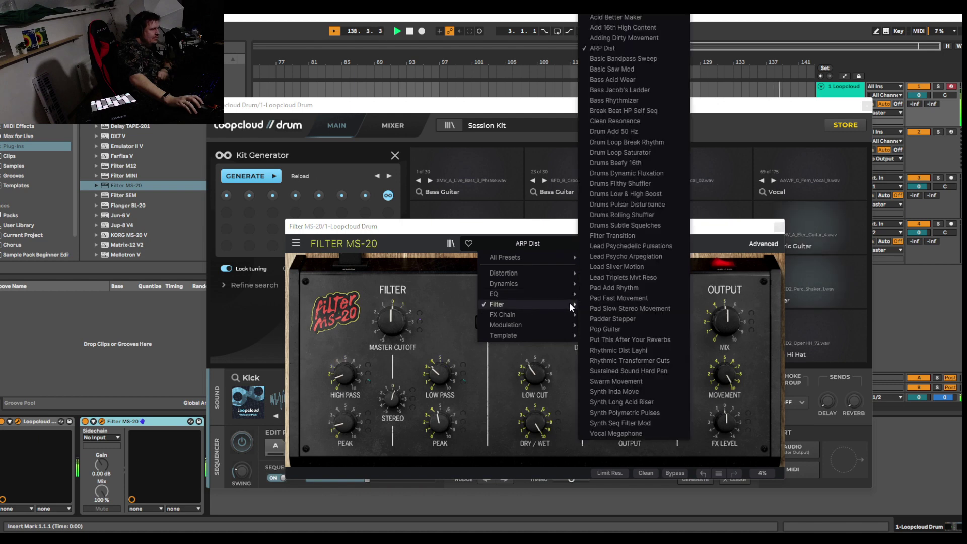
pyautogui.click(620, 58)
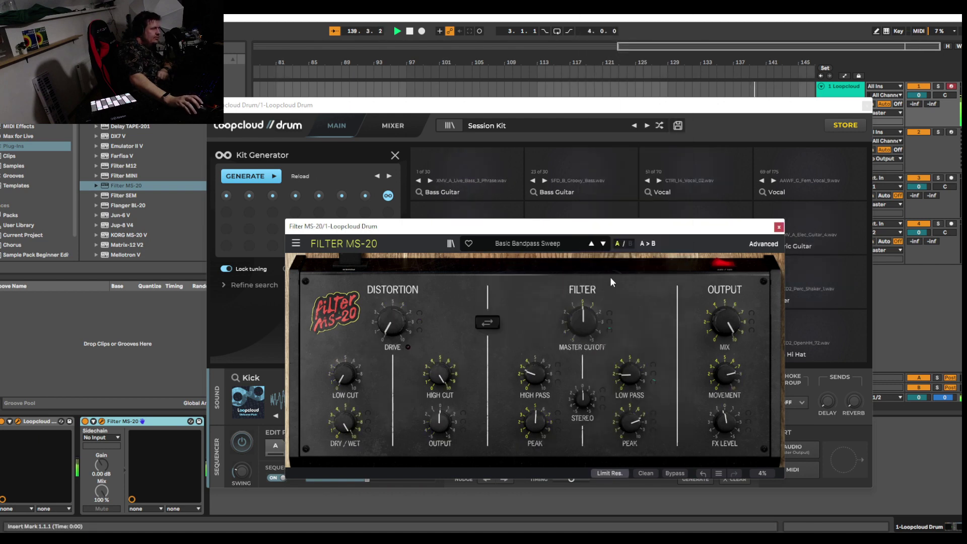
# Audition the Basic Saw Mod and Bass Acid Wear filter presets on the drum loop
pyautogui.click(554, 243)
pyautogui.moveTo(525, 304)
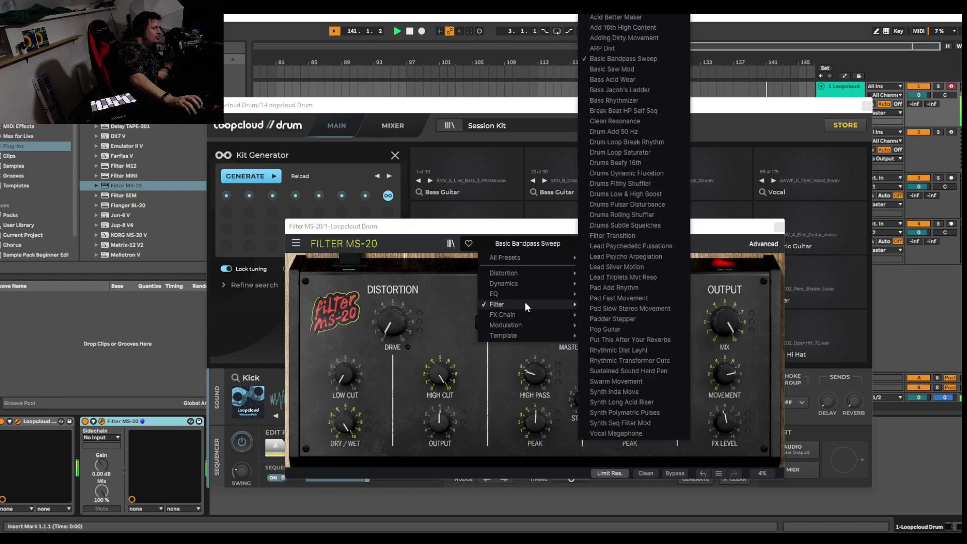
pyautogui.click(624, 69)
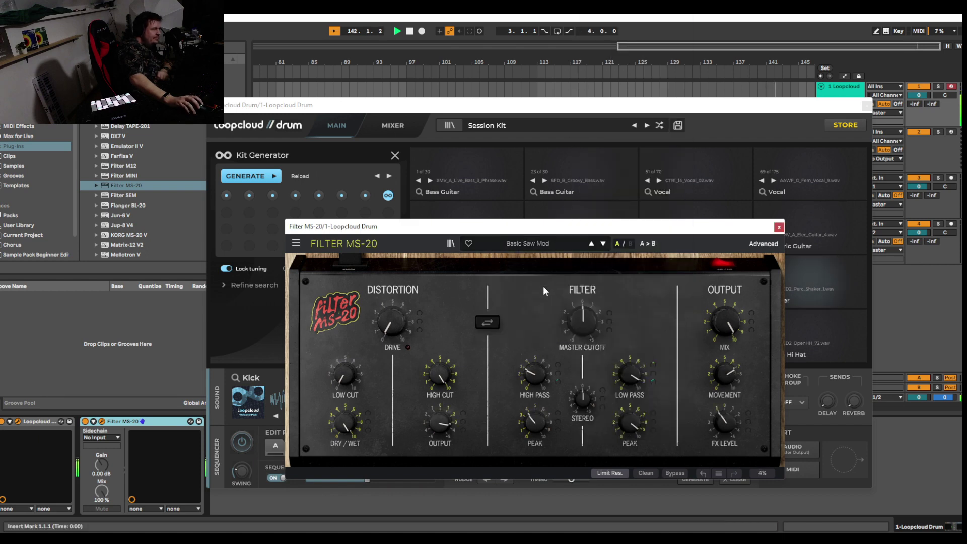
pyautogui.click(535, 243)
pyautogui.moveTo(542, 304)
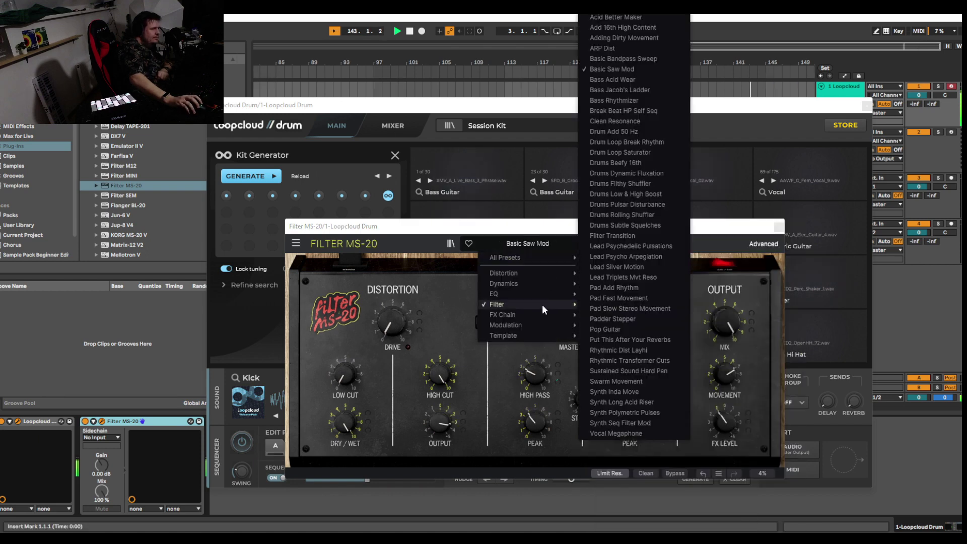
pyautogui.click(644, 80)
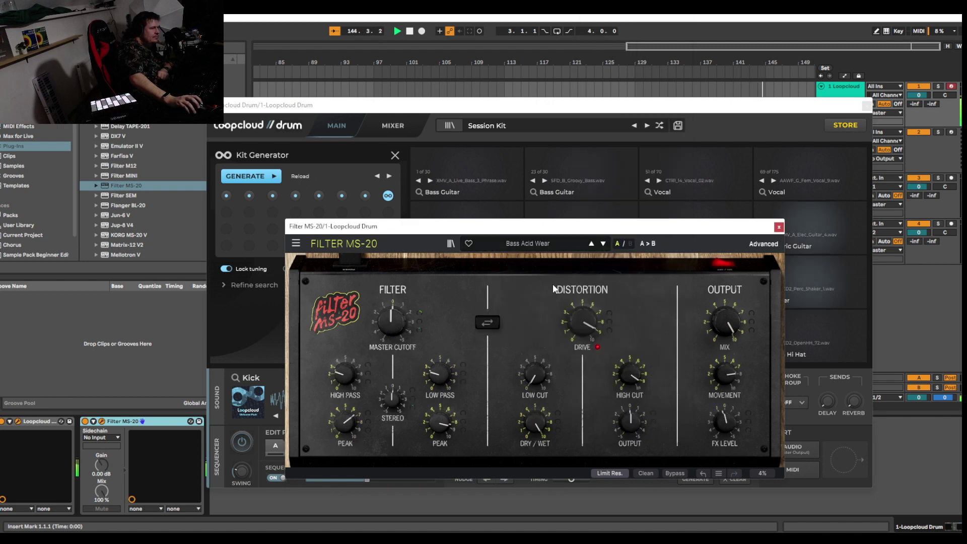
# Load the Bass Jacob's Ladder filter preset to hear it on the drum loop
pyautogui.click(547, 241)
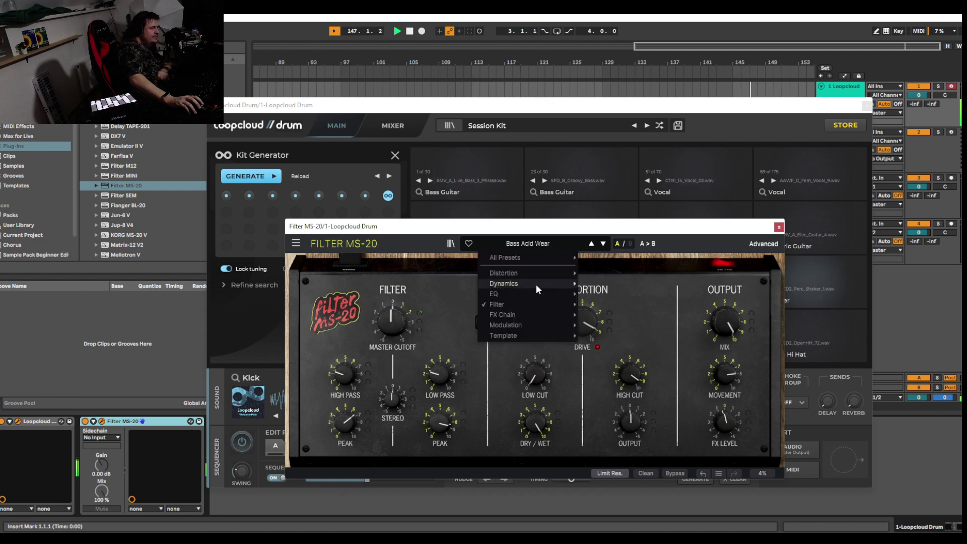
pyautogui.moveTo(531, 304)
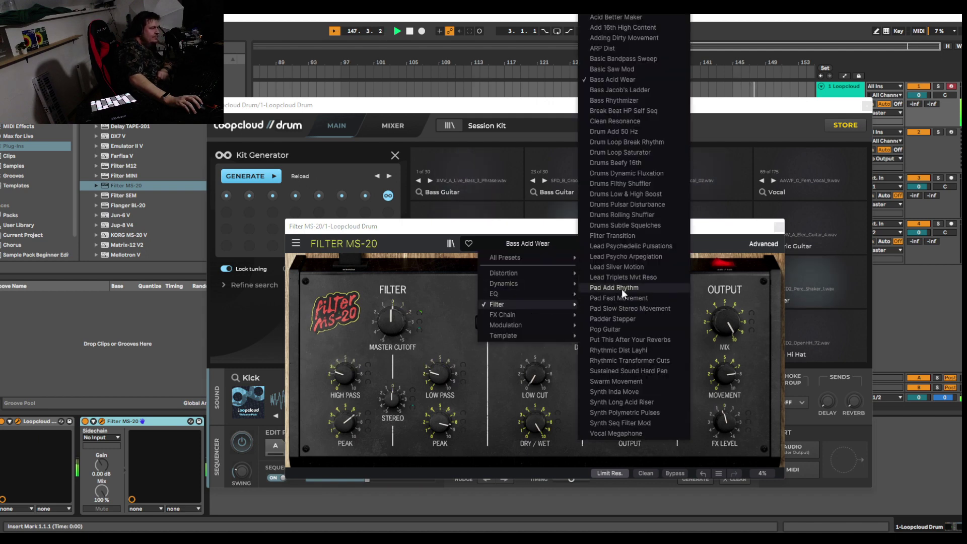
pyautogui.click(651, 88)
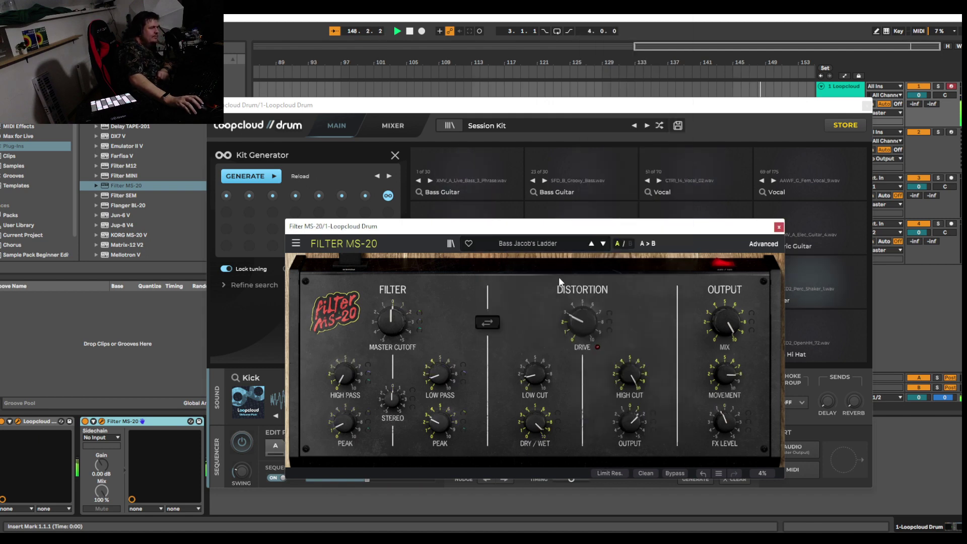
# Audition the Bass Rhythmizer filter preset on the drum loop, and load Break Beat HP Self Seq in its place
pyautogui.click(549, 247)
pyautogui.moveTo(525, 306)
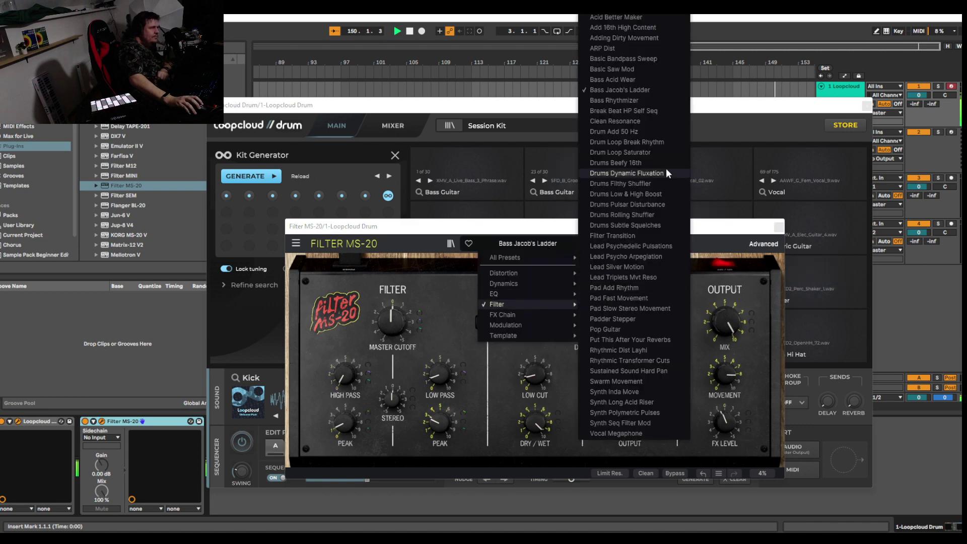
pyautogui.click(649, 101)
pyautogui.click(528, 241)
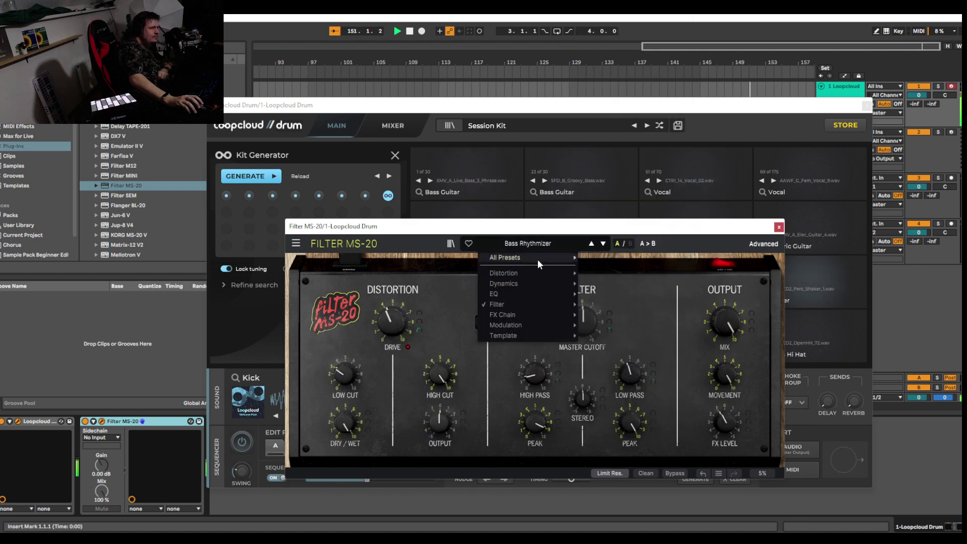
pyautogui.moveTo(527, 304)
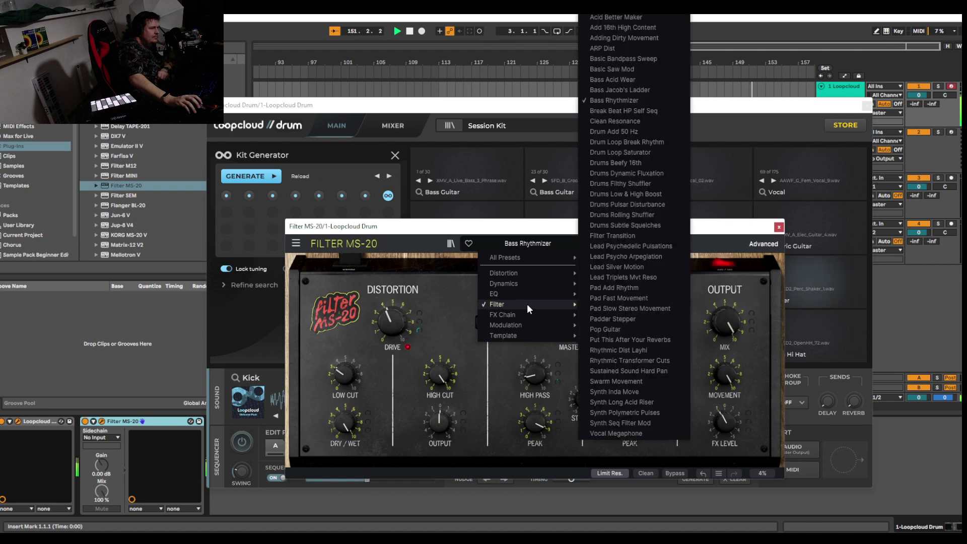
pyautogui.click(654, 113)
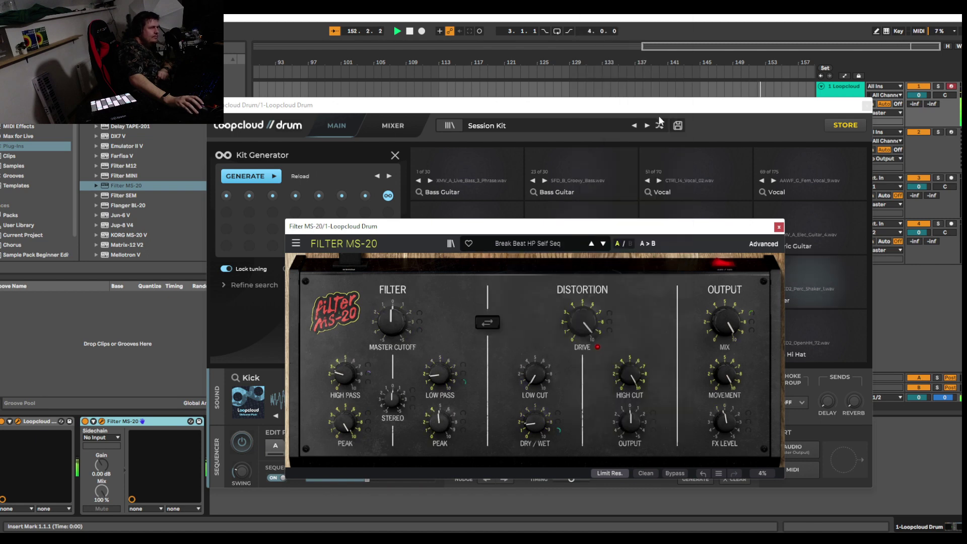
# Load the Clean Resonance filter preset and try out its Master Cutoff and Drive knobs while the loop plays
pyautogui.click(539, 244)
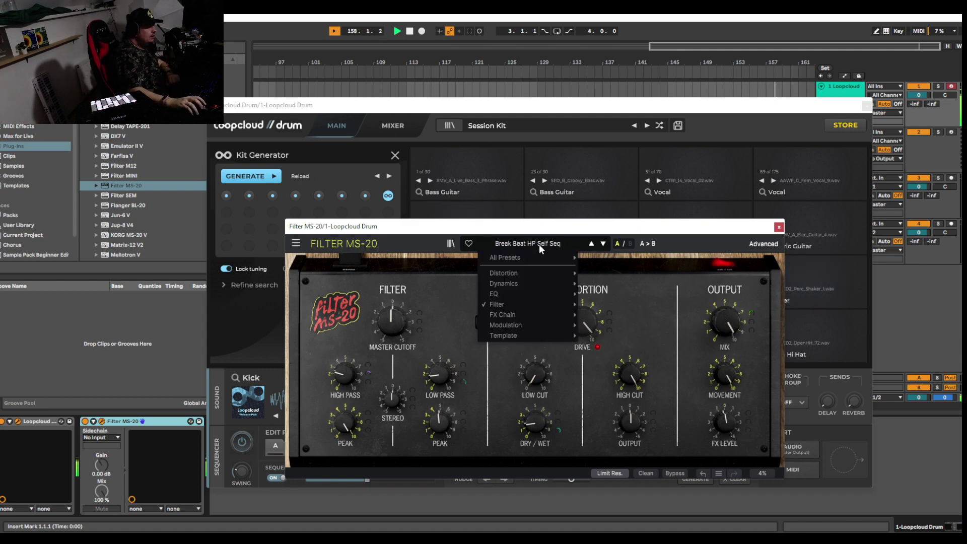
pyautogui.moveTo(542, 304)
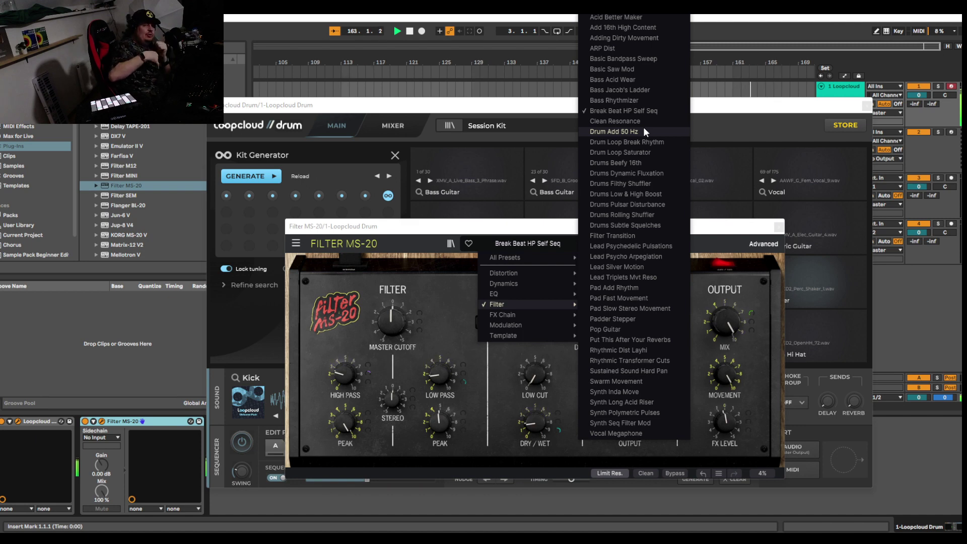
pyautogui.click(621, 121)
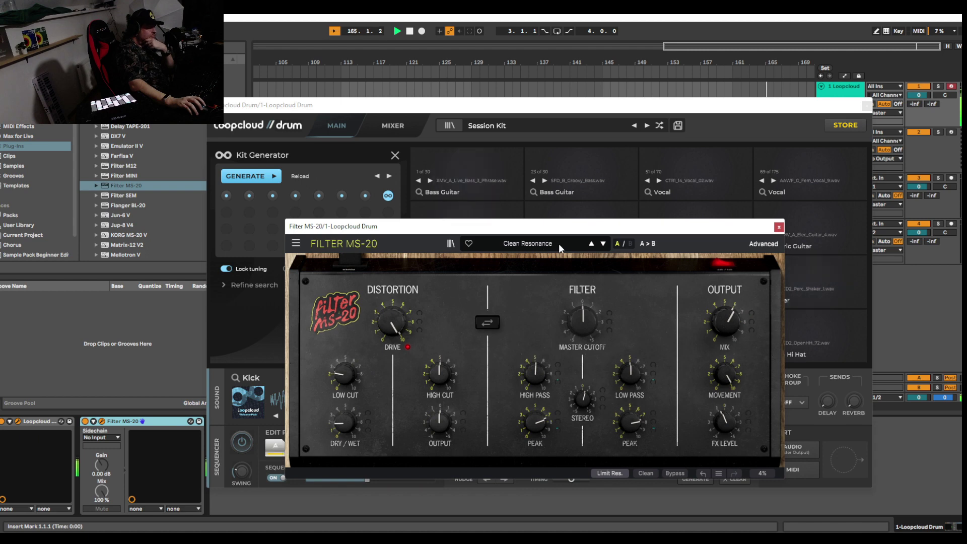
pyautogui.moveTo(582, 323)
pyautogui.mouseDown()
pyautogui.moveTo(583, 294)
pyautogui.moveTo(583, 310)
pyautogui.mouseUp()
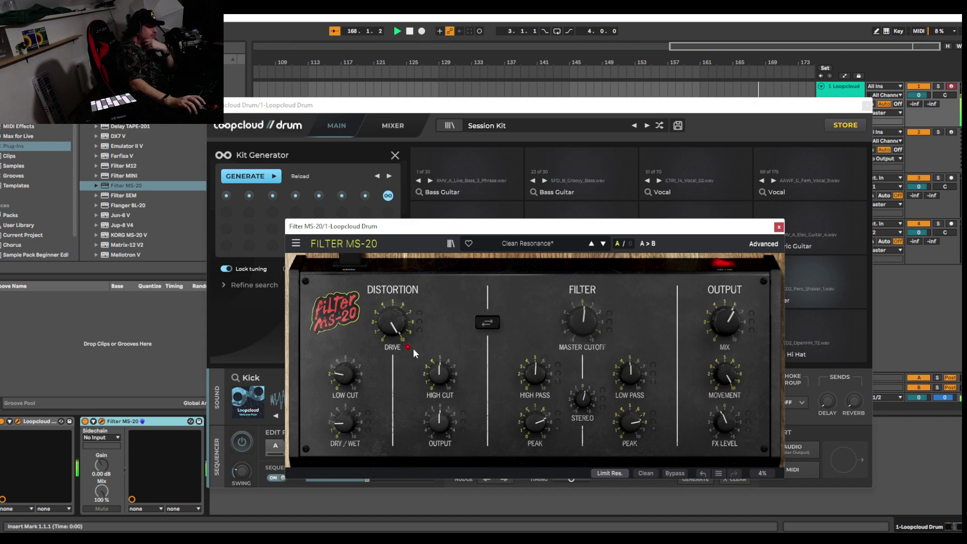
pyautogui.moveTo(392, 323); pyautogui.dragTo(391, 342)
pyautogui.moveTo(582, 319); pyautogui.dragTo(582, 298)
# Audition the Drum Add 50 Hz and Drum Loop Break Rhythm filter presets on the playing loop
pyautogui.click(557, 242)
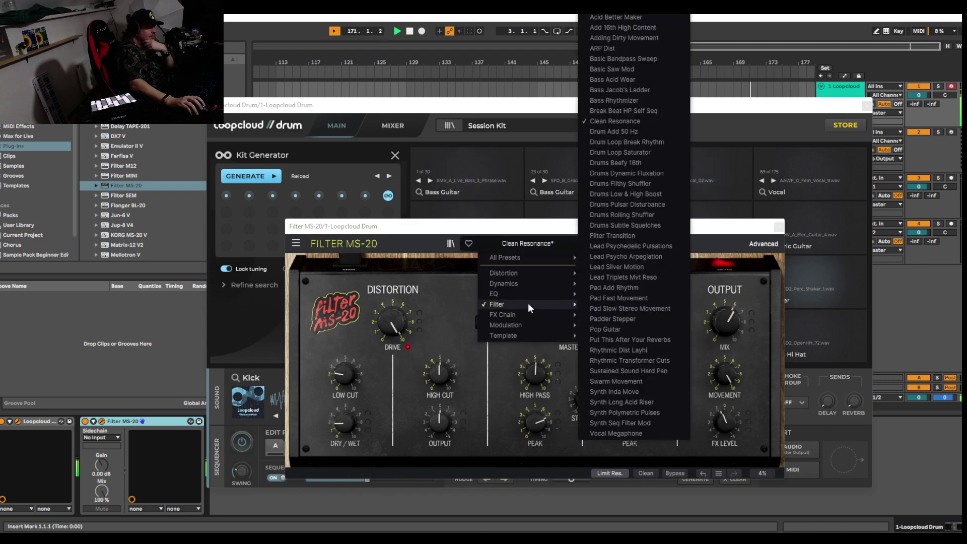
pyautogui.click(630, 133)
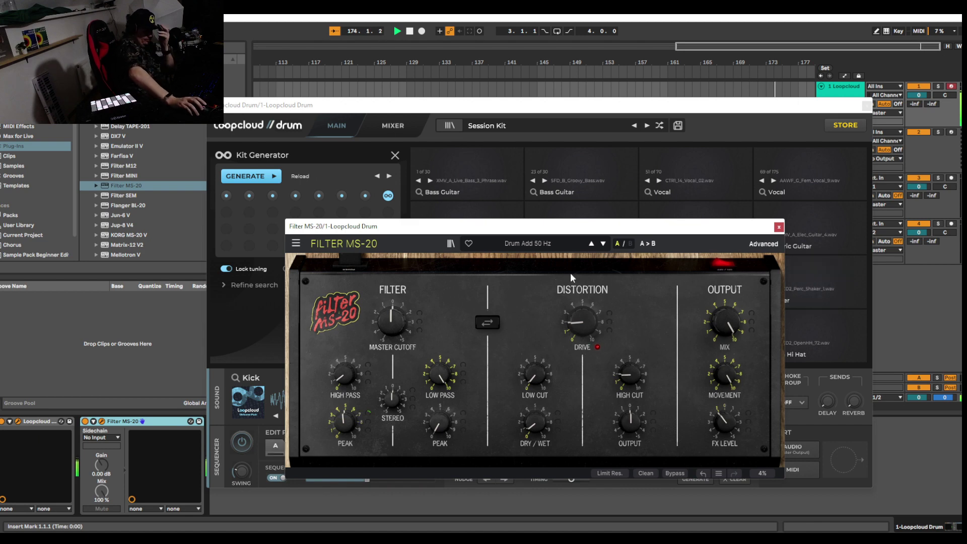
pyautogui.click(552, 245)
pyautogui.moveTo(530, 301)
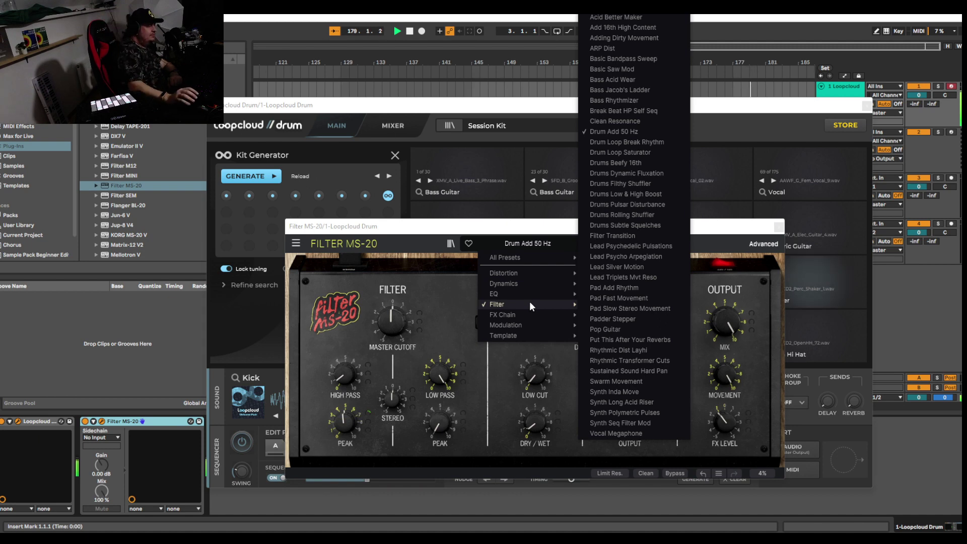
pyautogui.click(622, 142)
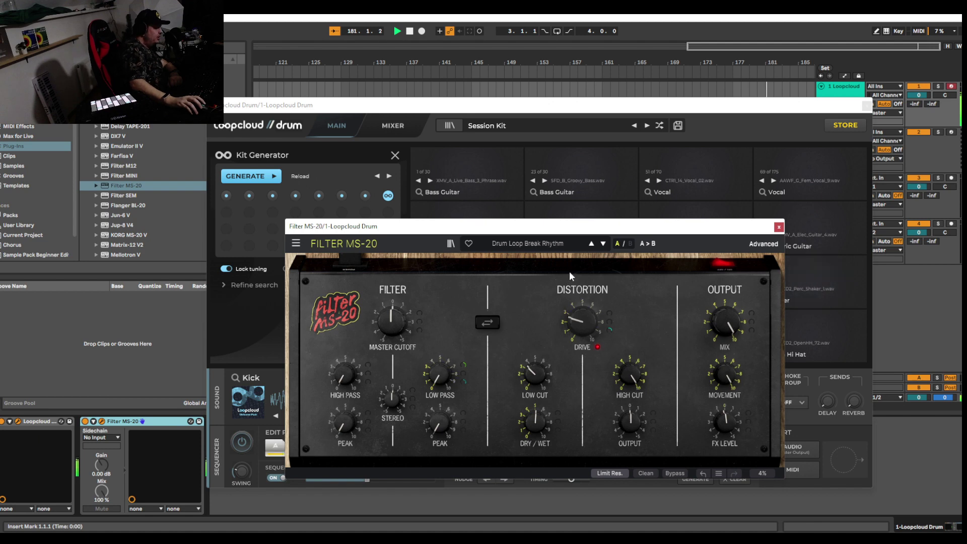
# Audition the Drum Loop Saturator filter preset, and replace it with Drums Beefy 16th
pyautogui.click(569, 242)
pyautogui.moveTo(532, 302)
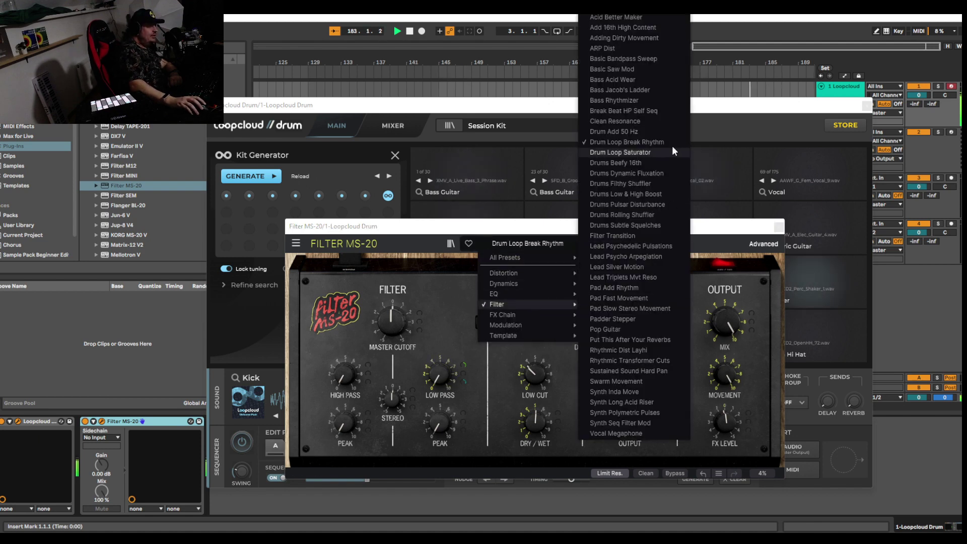
pyautogui.click(638, 152)
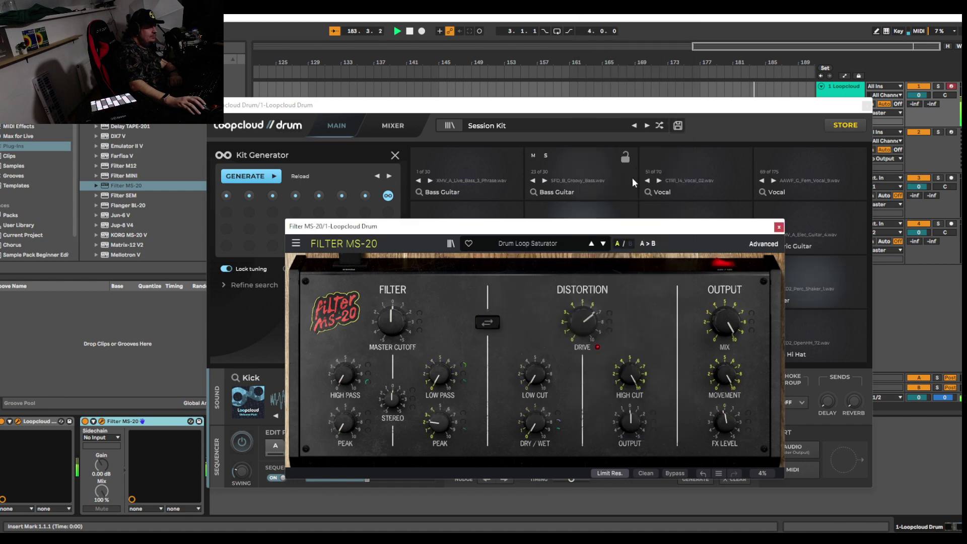
pyautogui.click(533, 246)
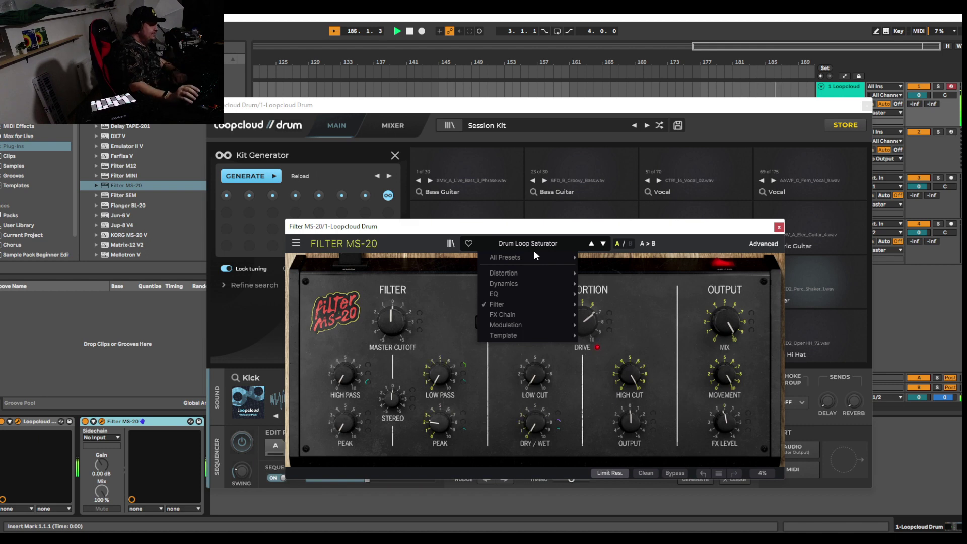
pyautogui.moveTo(521, 304)
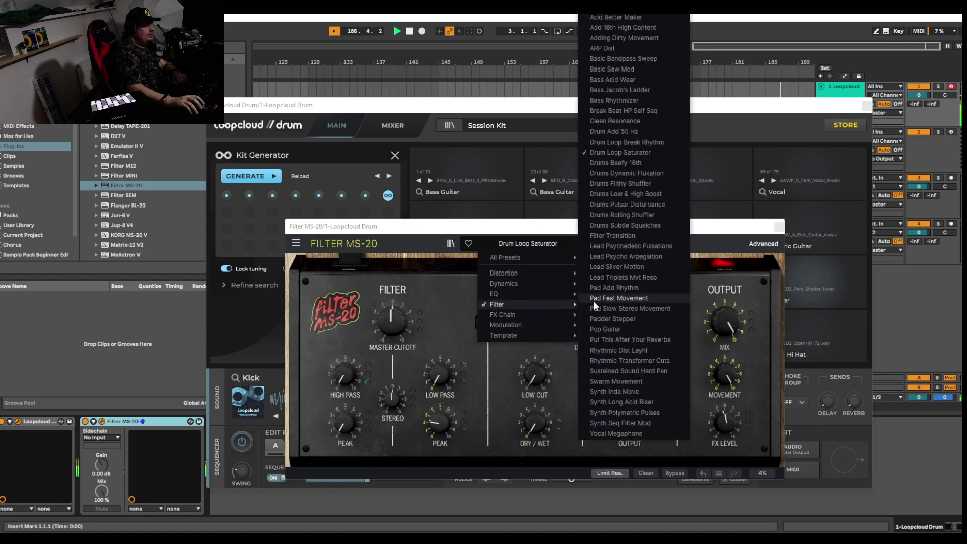
pyautogui.click(642, 159)
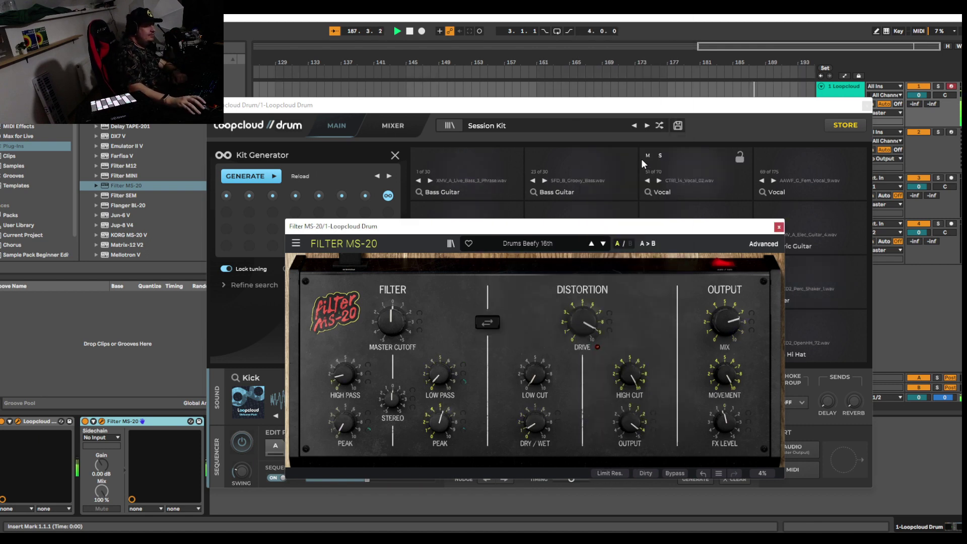
# Audition the Drums Dynamic Fluxation and Drums Filthy Shuffler filter presets on the drum loop
pyautogui.click(554, 240)
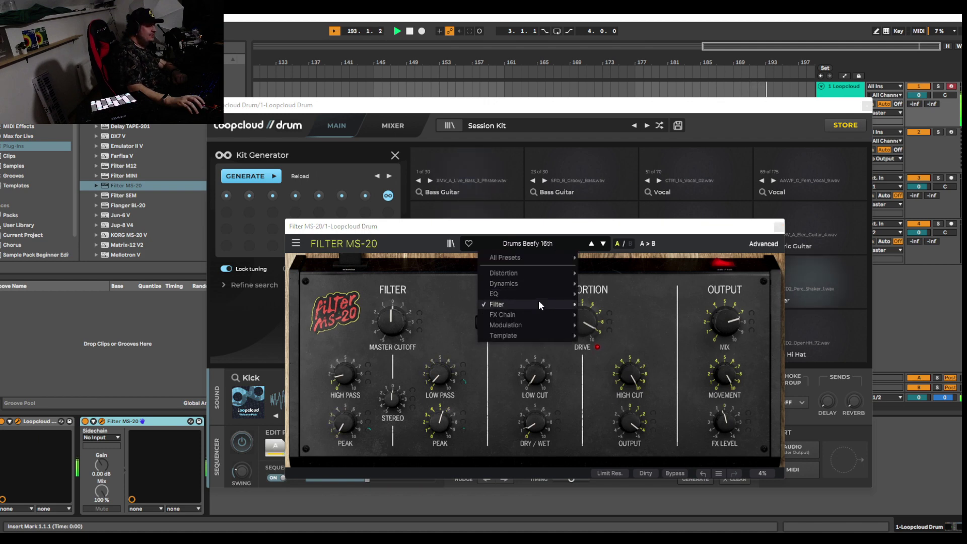
pyautogui.moveTo(539, 300)
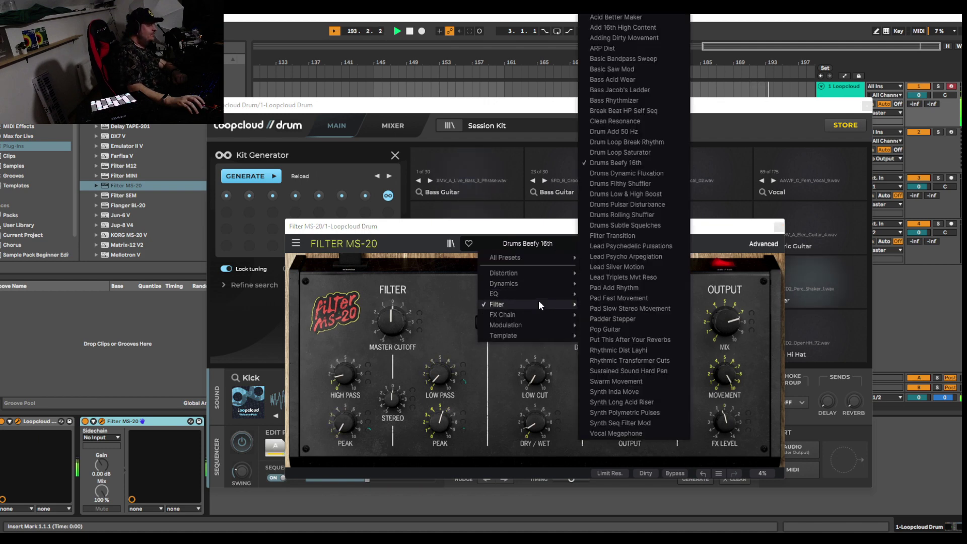
pyautogui.click(643, 173)
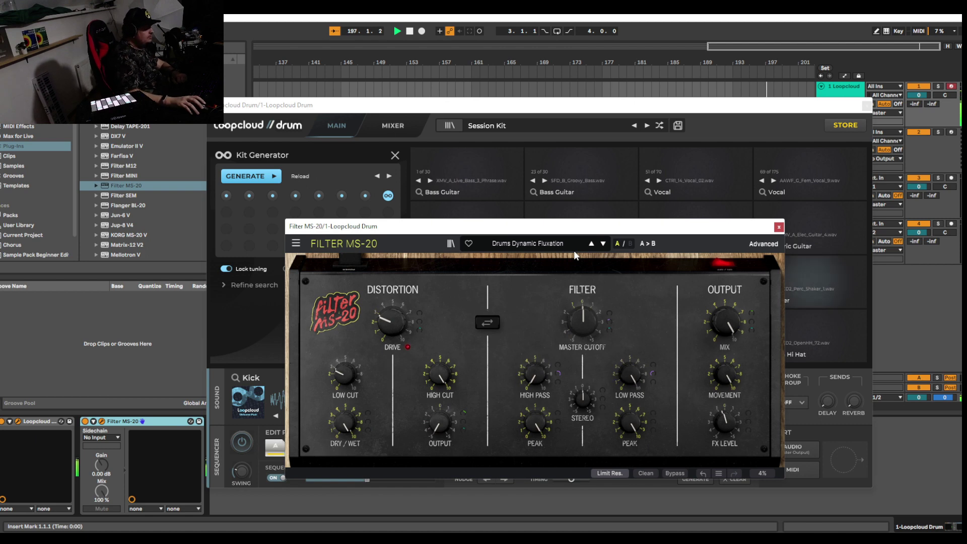
pyautogui.click(556, 243)
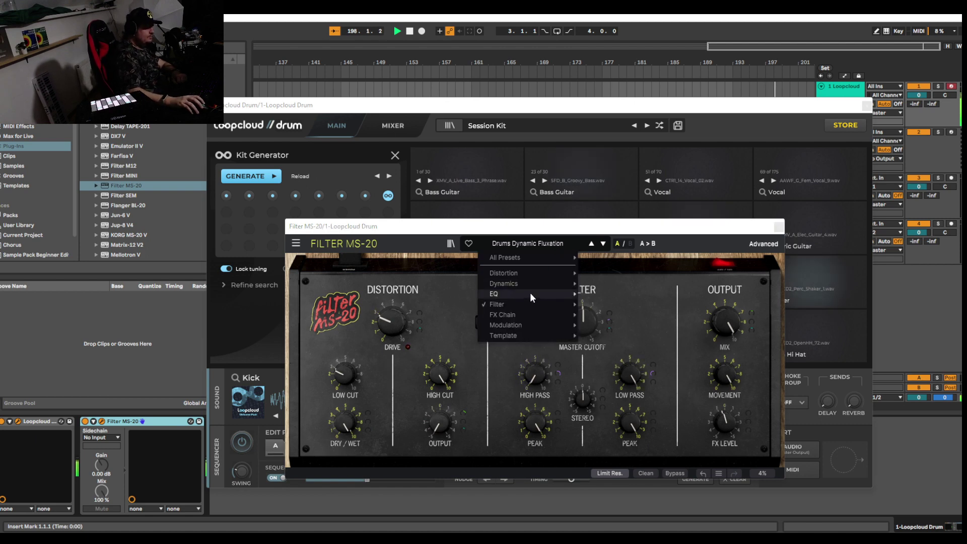
pyautogui.moveTo(530, 303)
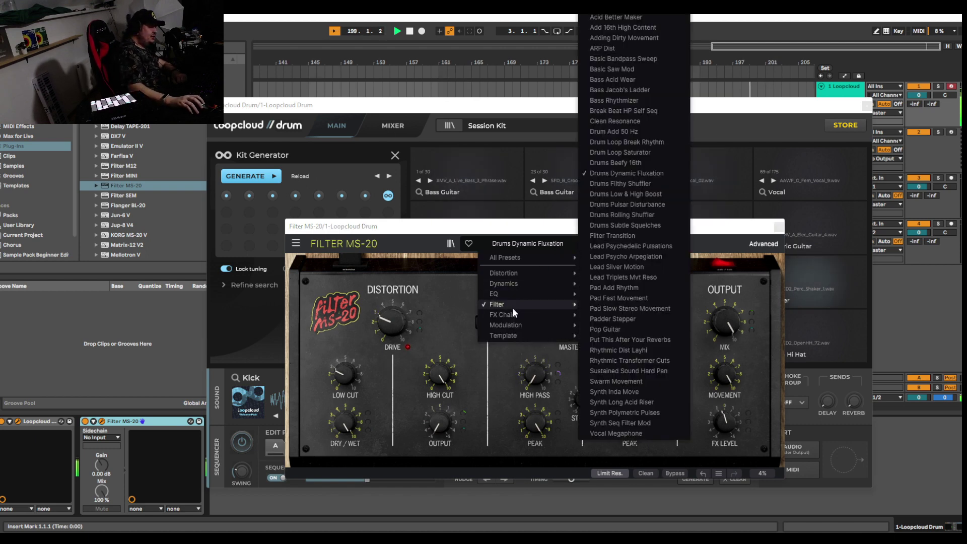
pyautogui.click(636, 184)
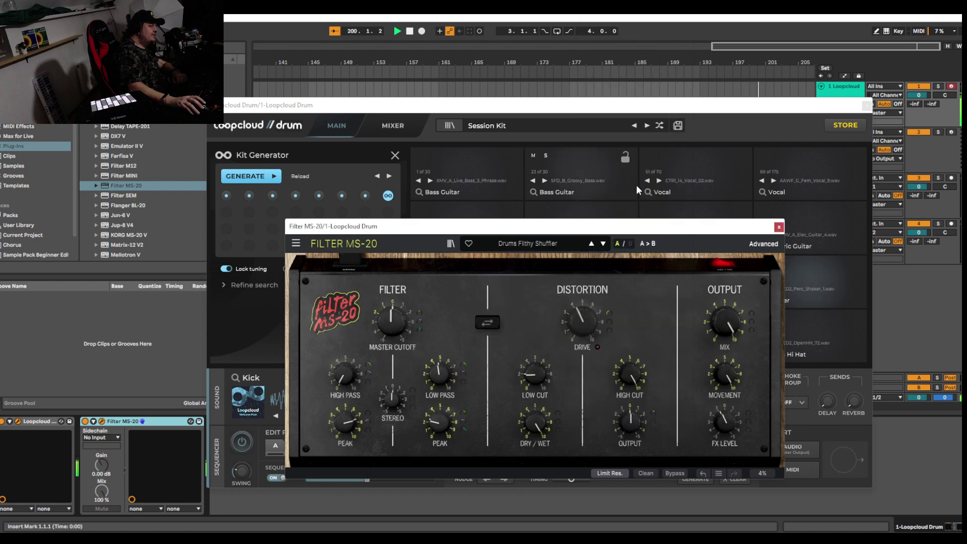
# Load the Drums Low & High Boost filter preset and briefly view its entry in the preset browser
pyautogui.click(552, 244)
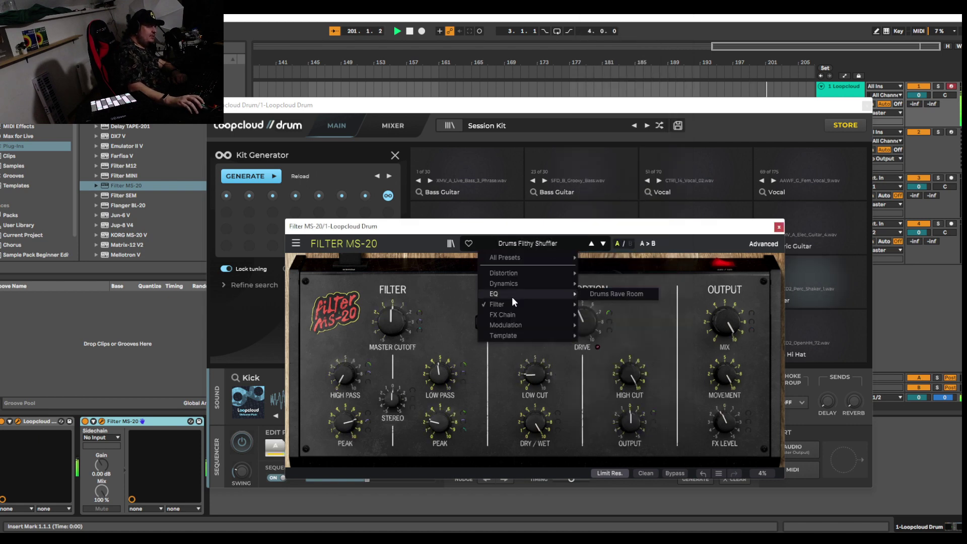
pyautogui.moveTo(512, 301)
pyautogui.click(626, 195)
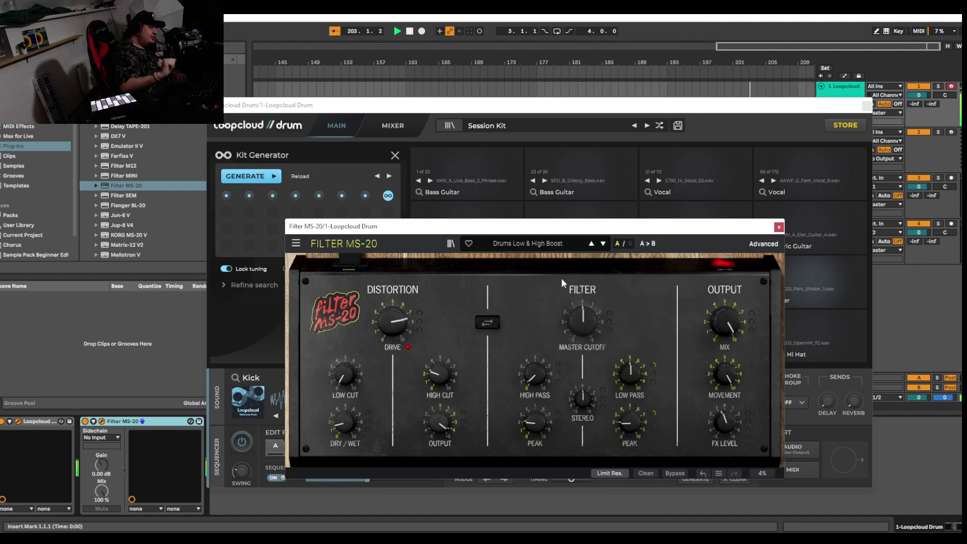
pyautogui.click(451, 243)
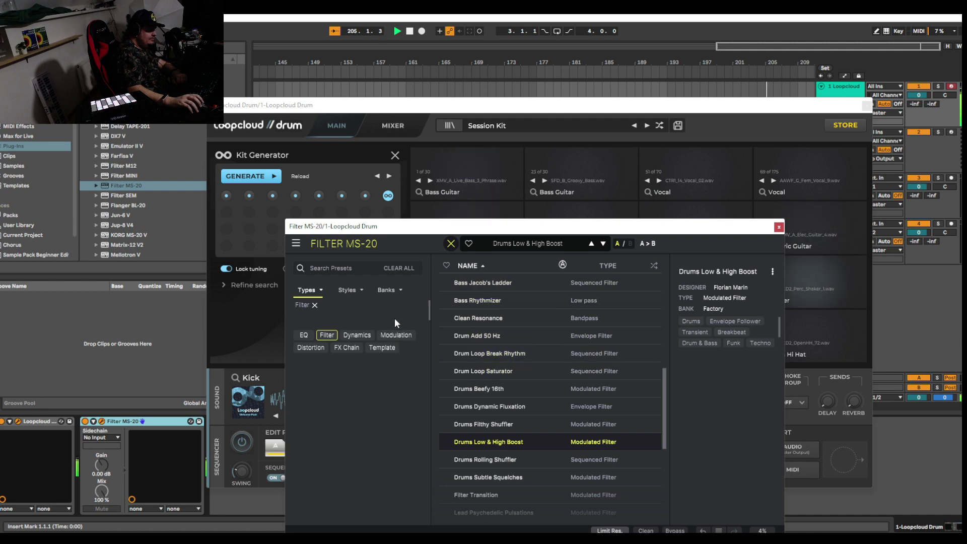
pyautogui.click(451, 244)
# Load the Drums Pulsar Disturbance filter preset and mark it as a favorite
pyautogui.click(527, 243)
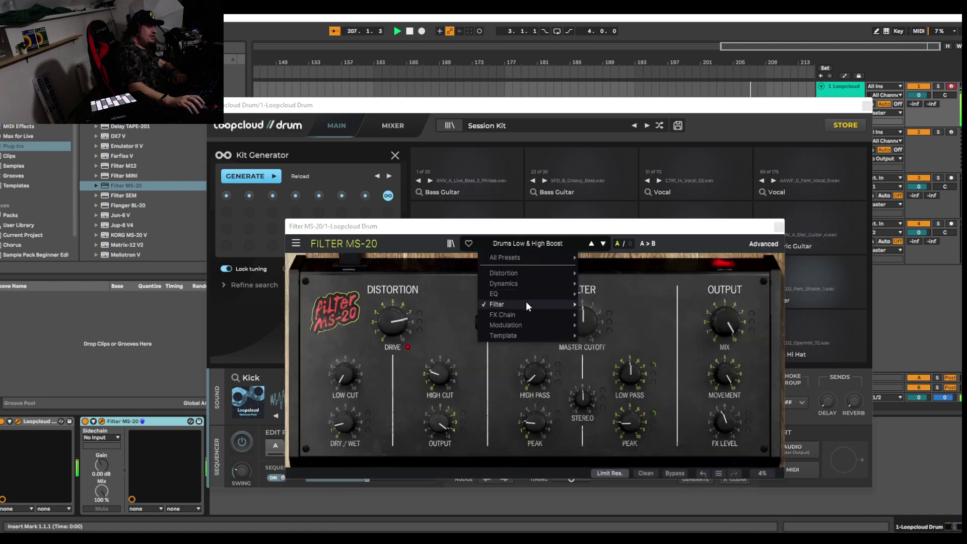
pyautogui.moveTo(534, 306)
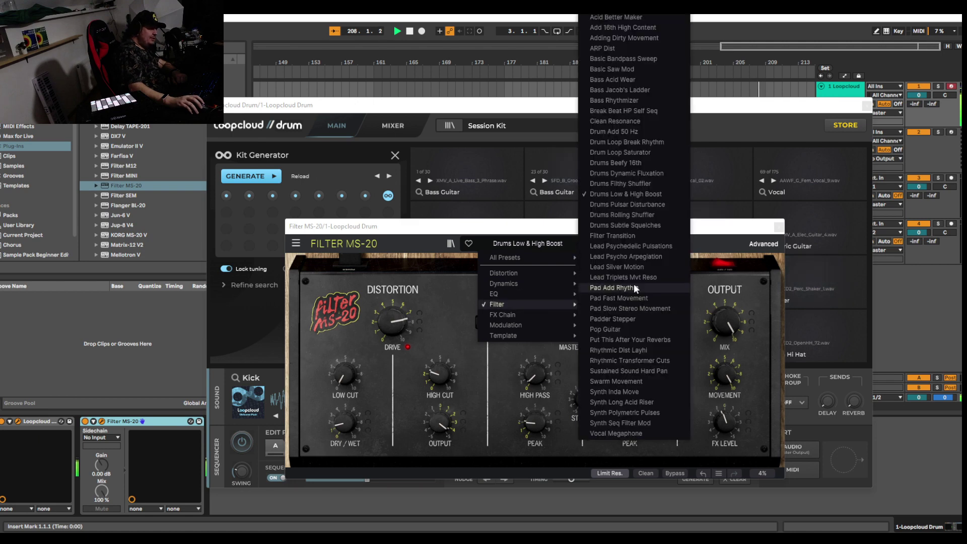
pyautogui.click(636, 204)
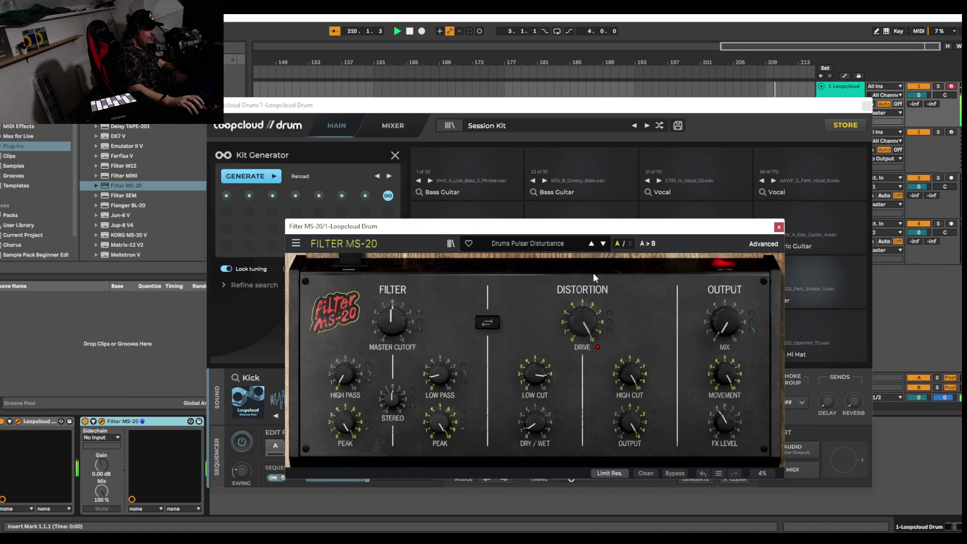
pyautogui.click(469, 244)
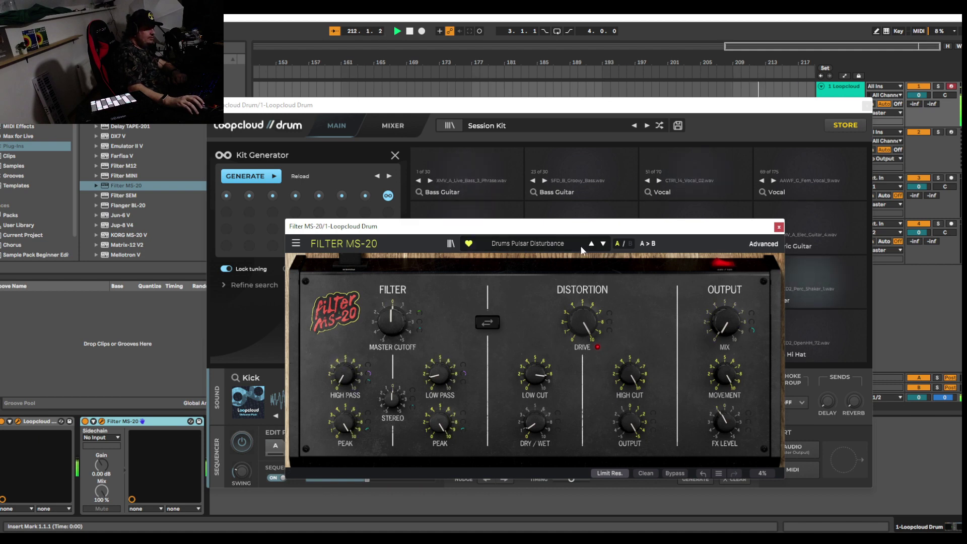
# Load the Drums Rolling Shuffler filter preset to hear it on the drum loop
pyautogui.click(562, 246)
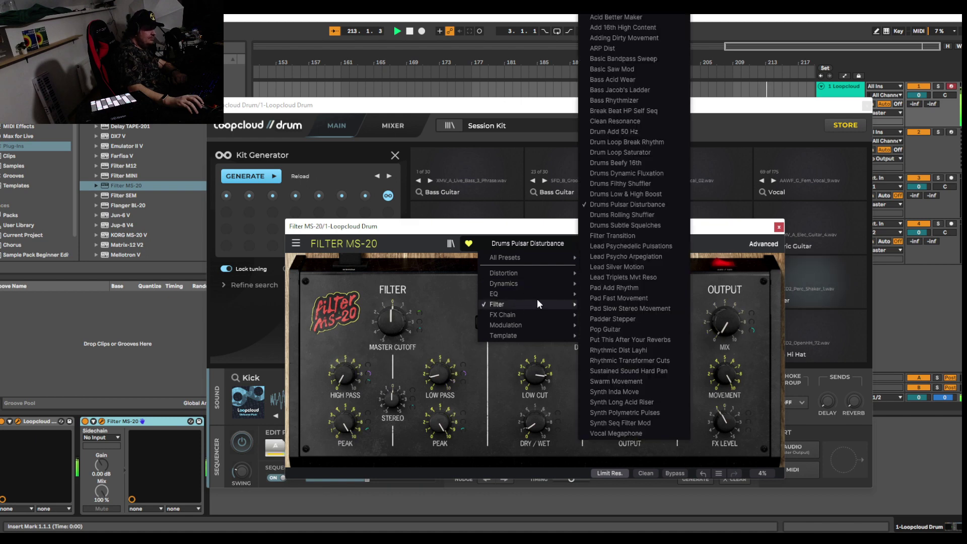
pyautogui.moveTo(524, 303)
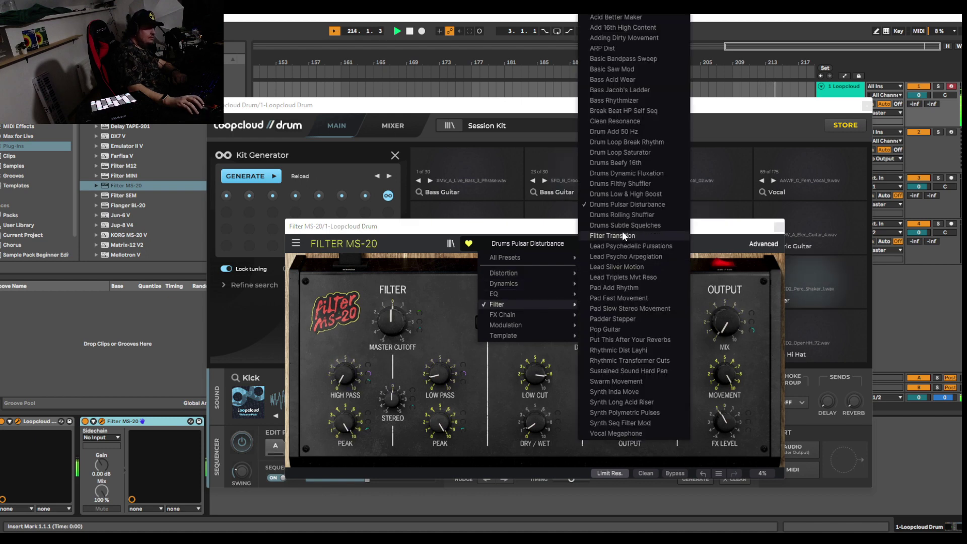
pyautogui.click(622, 215)
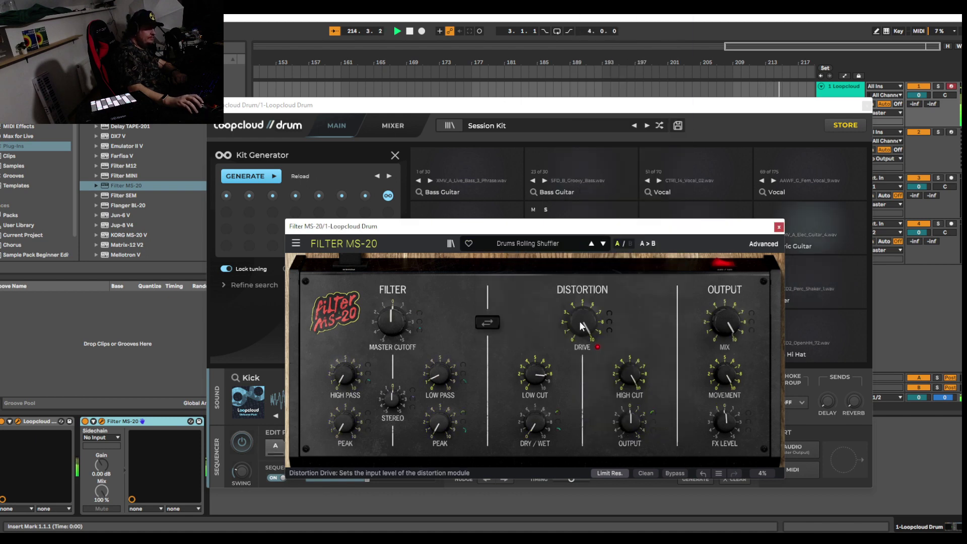
# Audition the Drums Subtle Squelches and Filter Transition filter presets on the drum loop
pyautogui.click(560, 246)
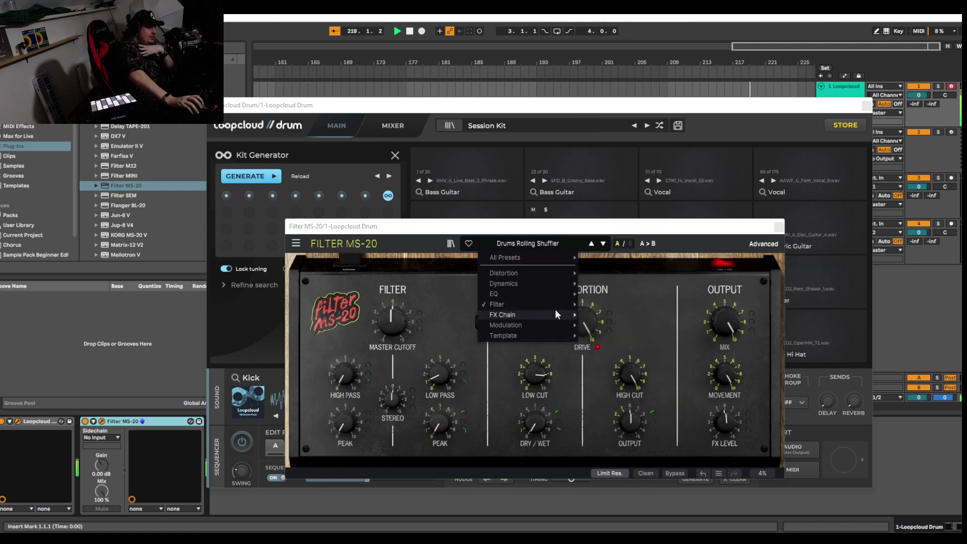
pyautogui.moveTo(555, 312)
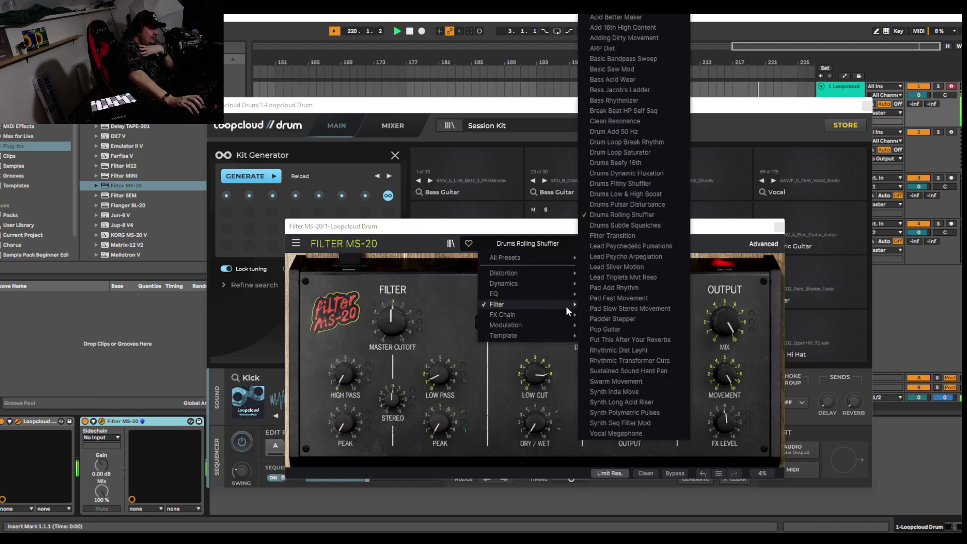
pyautogui.click(623, 225)
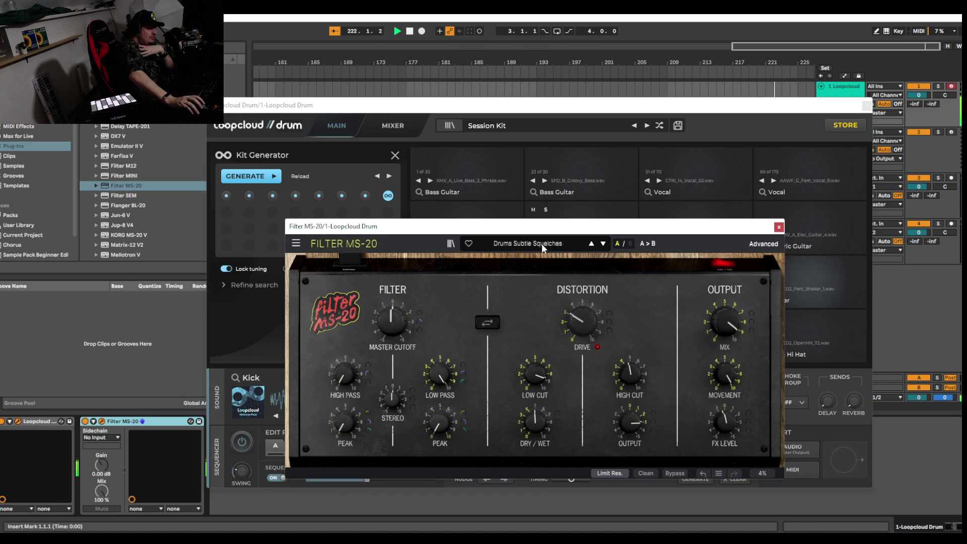
pyautogui.click(554, 246)
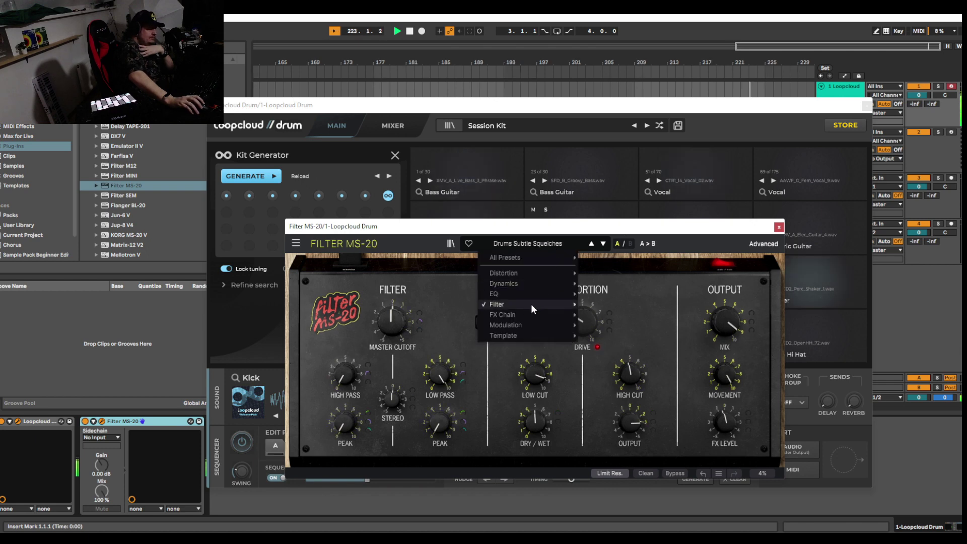
pyautogui.moveTo(532, 308)
pyautogui.click(612, 236)
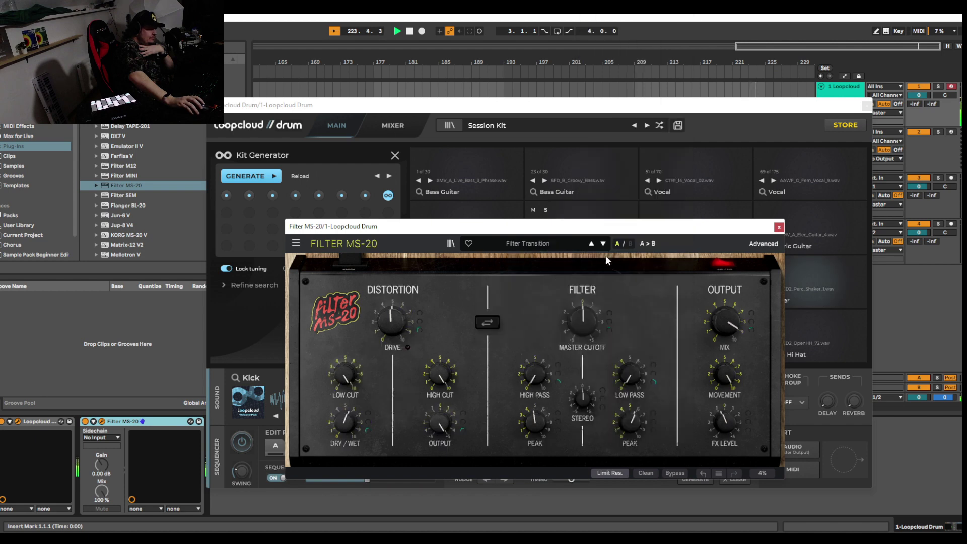
# Audition the Lead Psychedelic Pulsations and Lead Psycho Arpegiation filter presets on the drum loop
pyautogui.click(534, 242)
pyautogui.moveTo(518, 303)
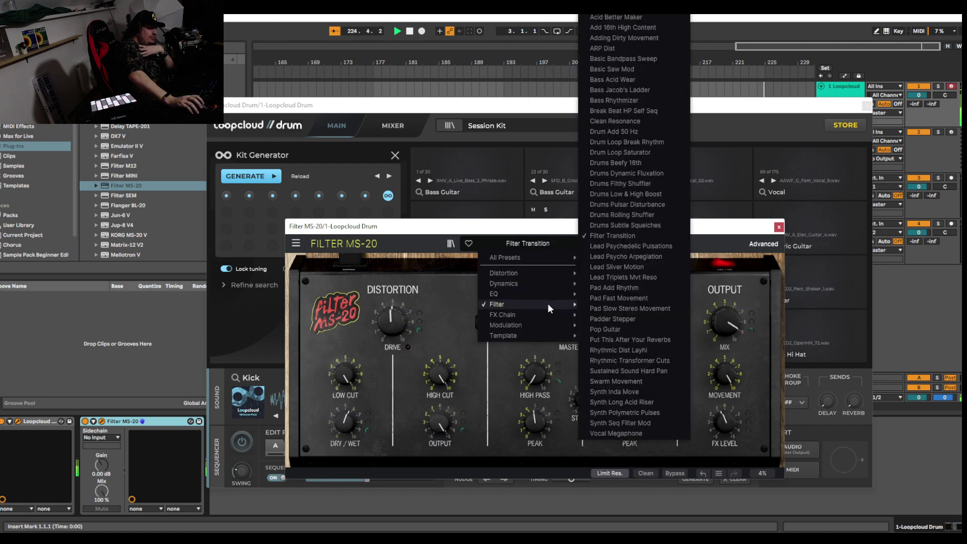
pyautogui.click(626, 246)
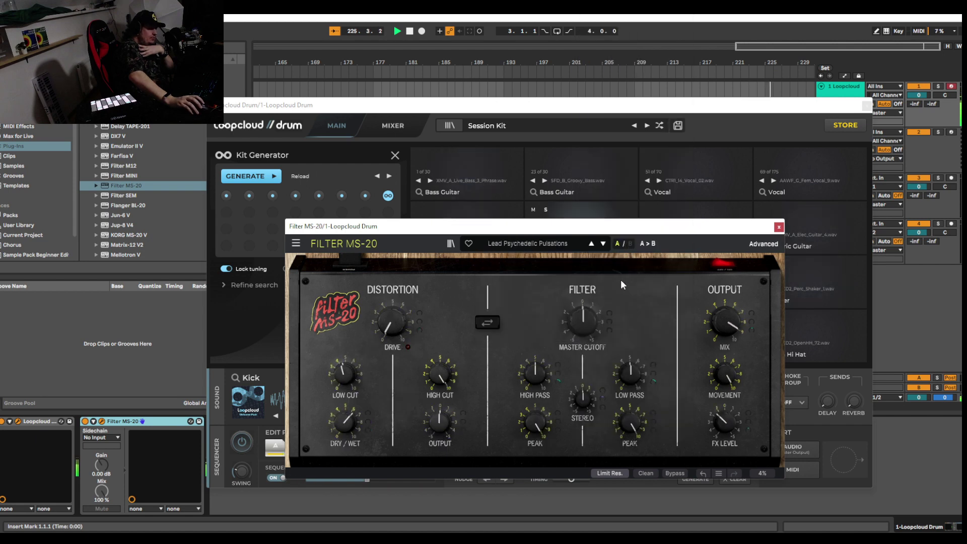
pyautogui.click(559, 246)
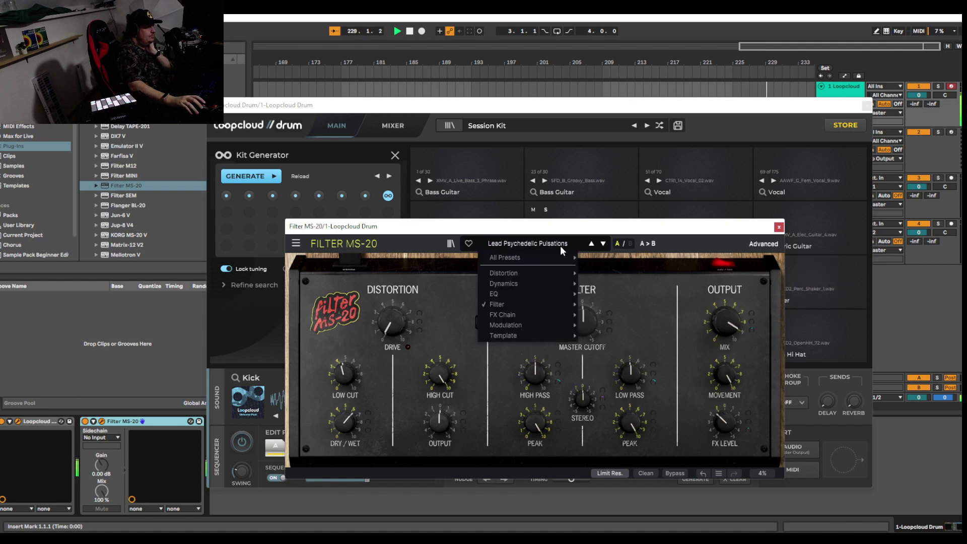
pyautogui.moveTo(528, 309)
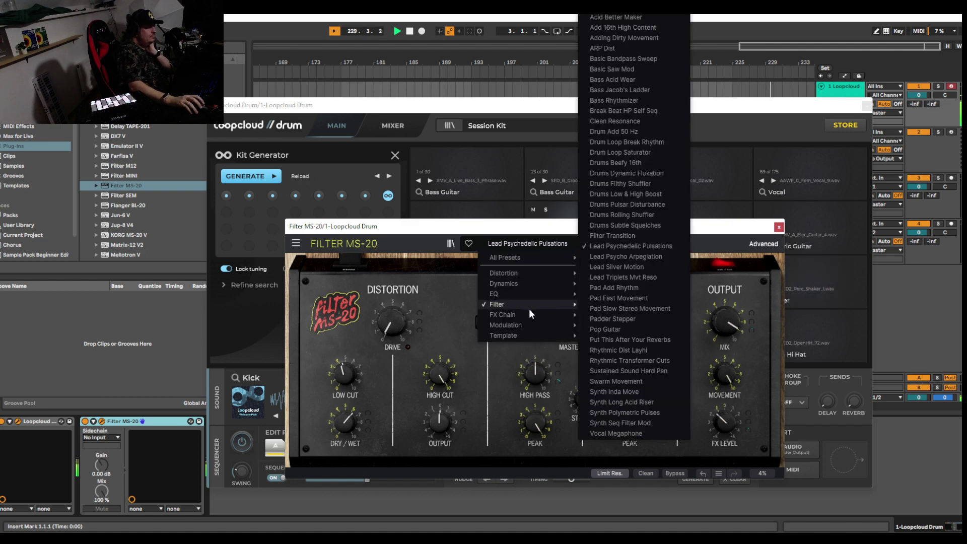
pyautogui.click(642, 259)
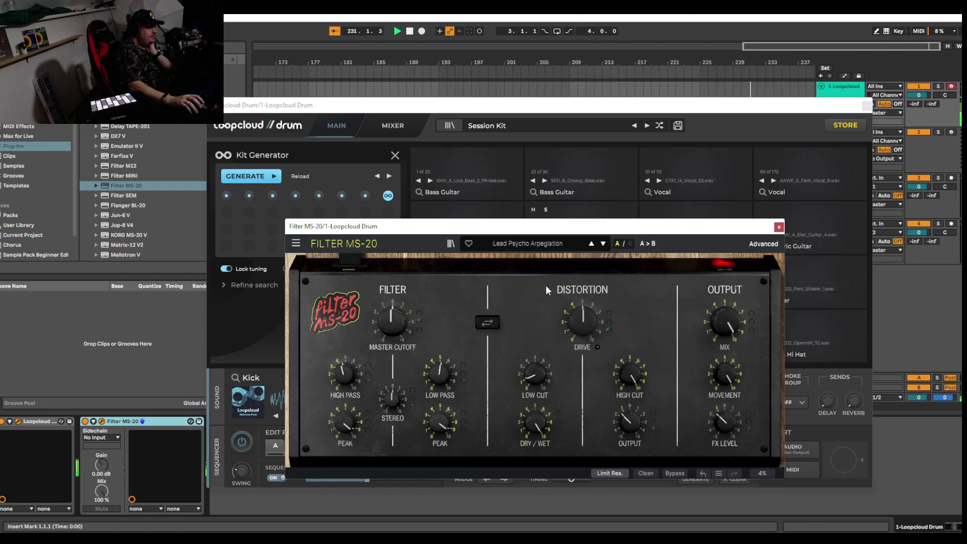
# Audition the Lead Silver Motion and Lead Triplets Mvt Reso filter presets on the drum loop
pyautogui.click(564, 247)
pyautogui.moveTo(530, 306)
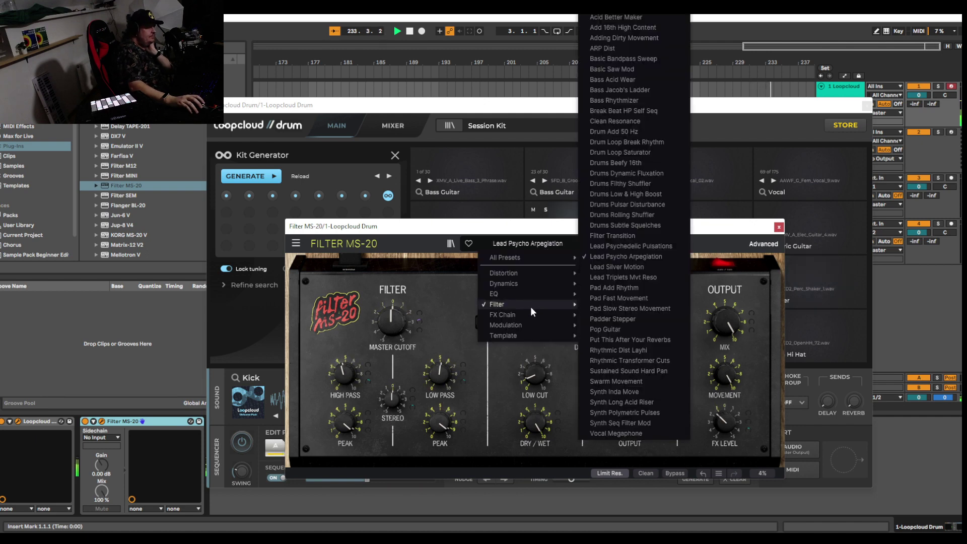
pyautogui.click(627, 268)
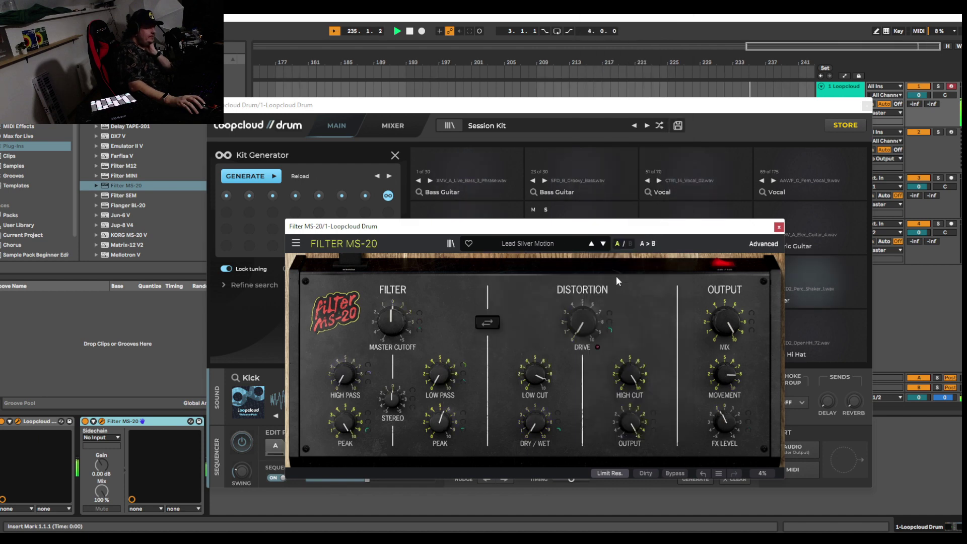
pyautogui.click(557, 241)
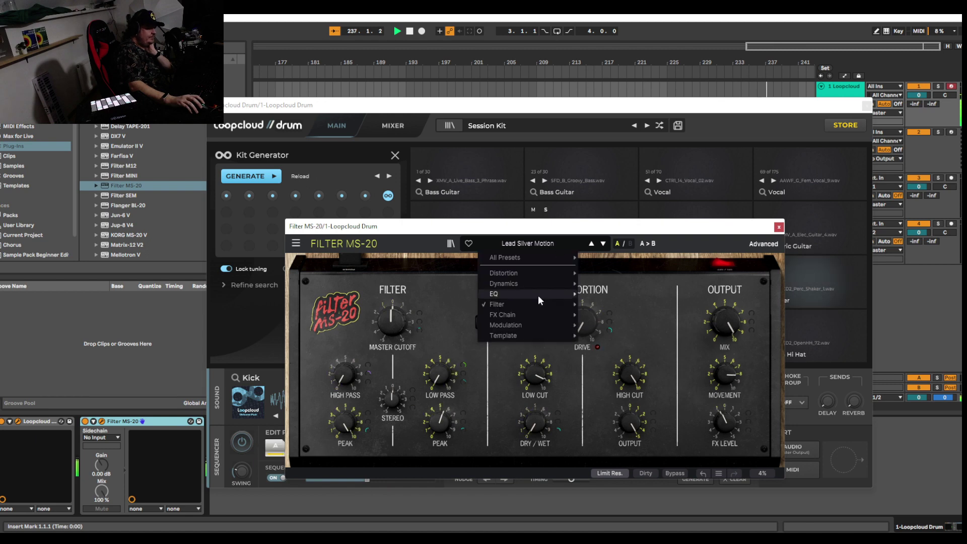
pyautogui.moveTo(537, 301)
pyautogui.click(624, 278)
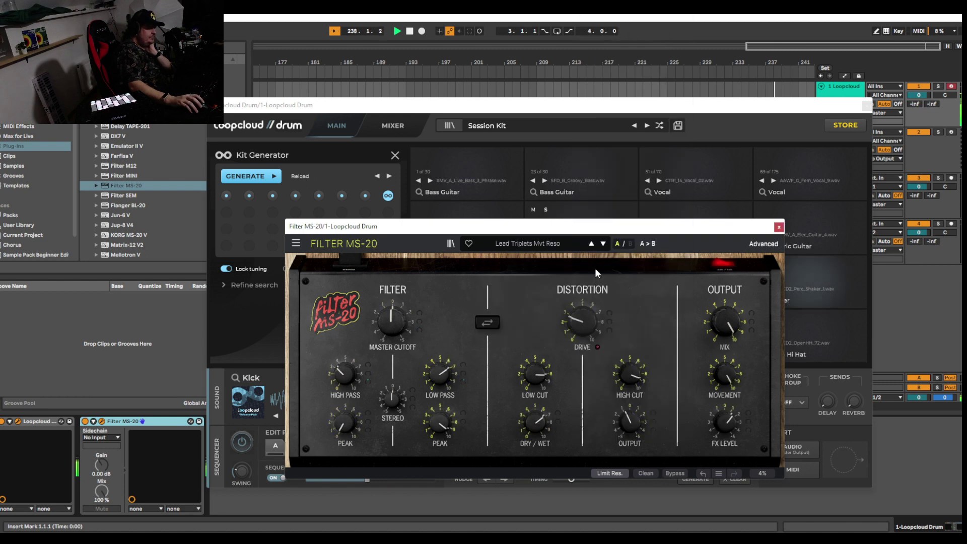
# Audition the Pad Add Rhythm and Pad Fast Movement filter presets on the drum loop
pyautogui.click(568, 243)
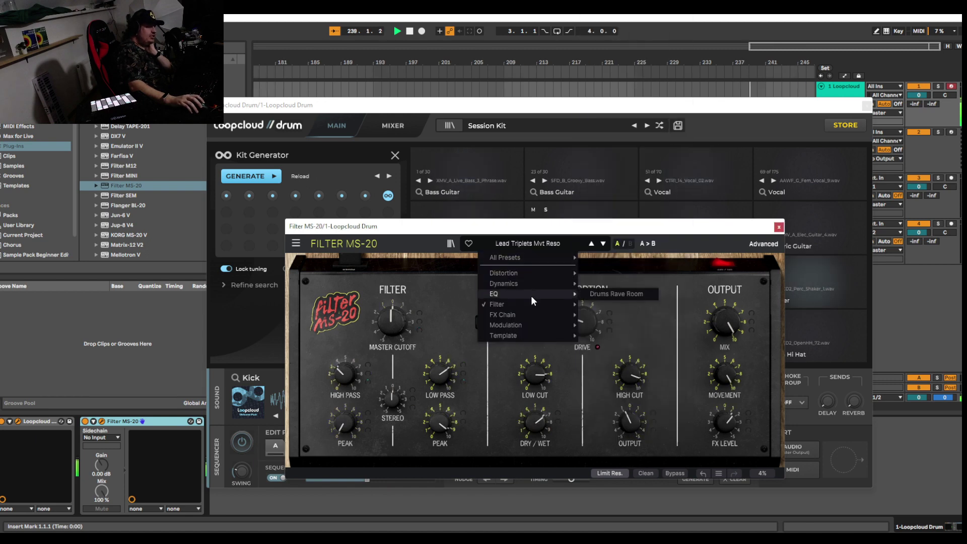
pyautogui.moveTo(528, 302)
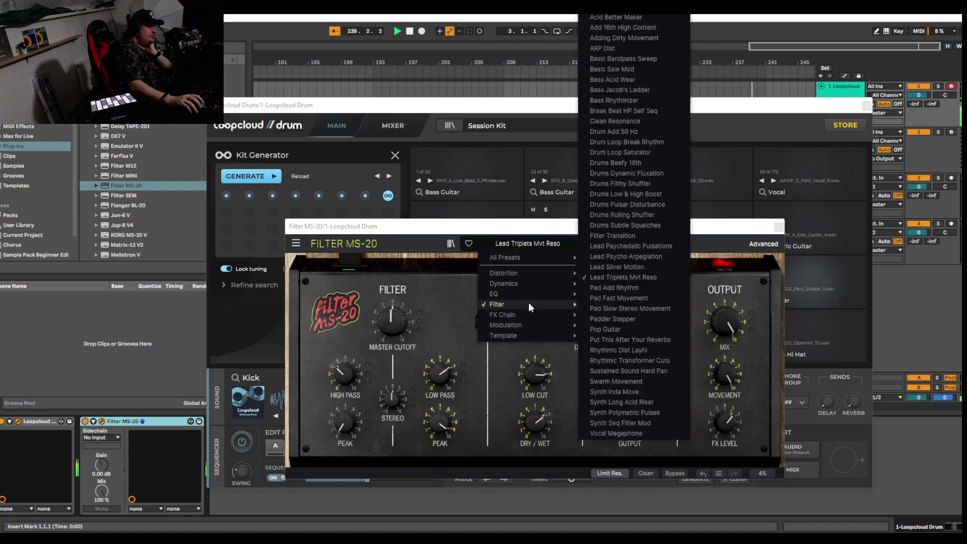
pyautogui.click(639, 287)
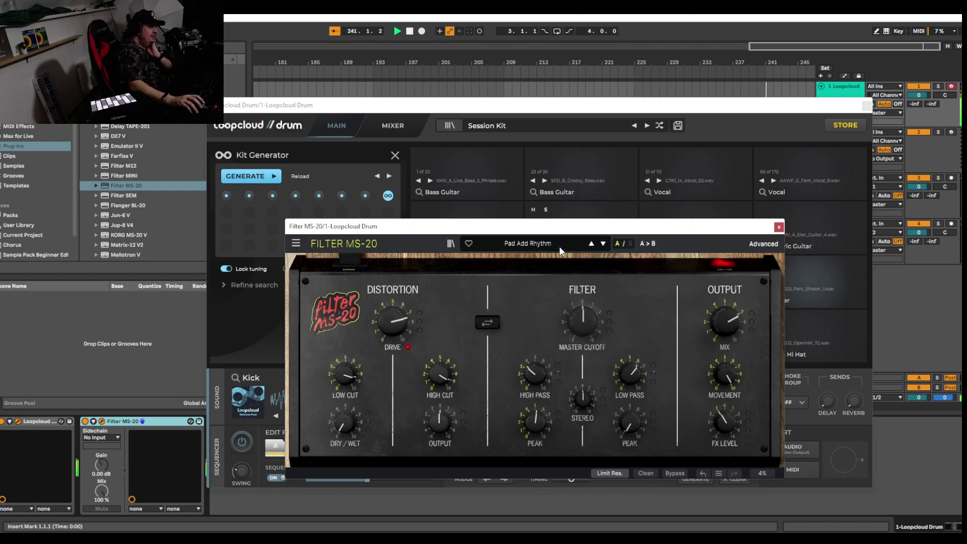
pyautogui.click(560, 246)
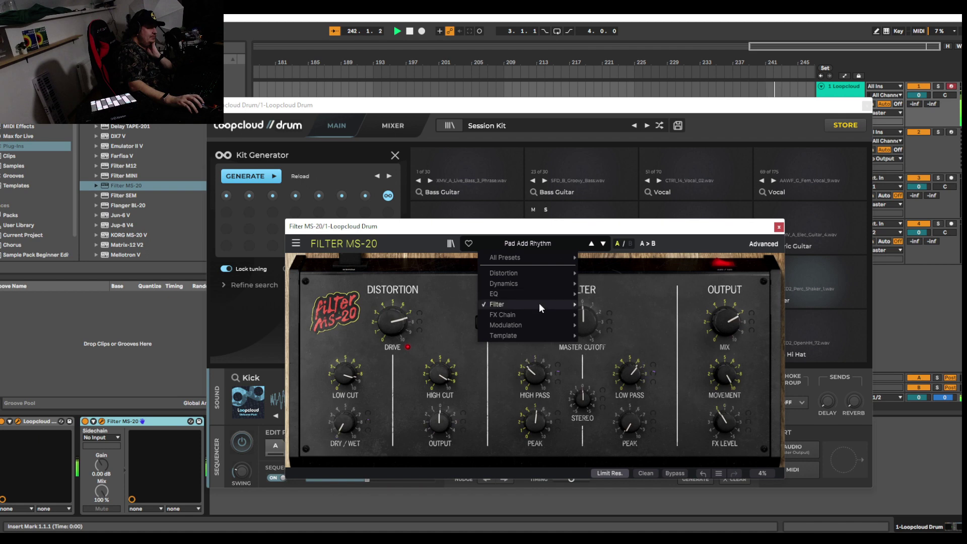
pyautogui.moveTo(564, 304)
pyautogui.click(609, 298)
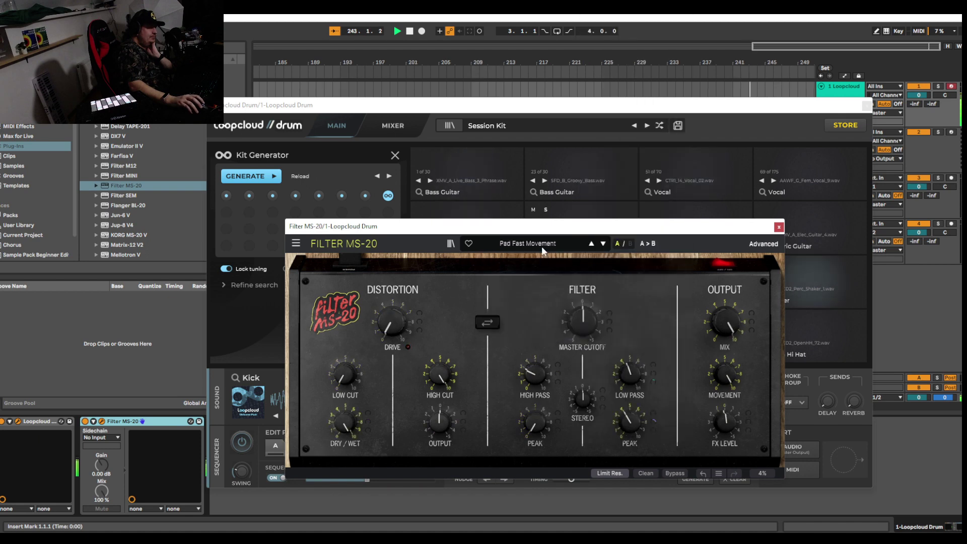
# Uncover Loopcloud Drum's Kit Generator and generate a new kit of samples for the loop
pyautogui.moveTo(529, 226); pyautogui.dragTo(532, 270)
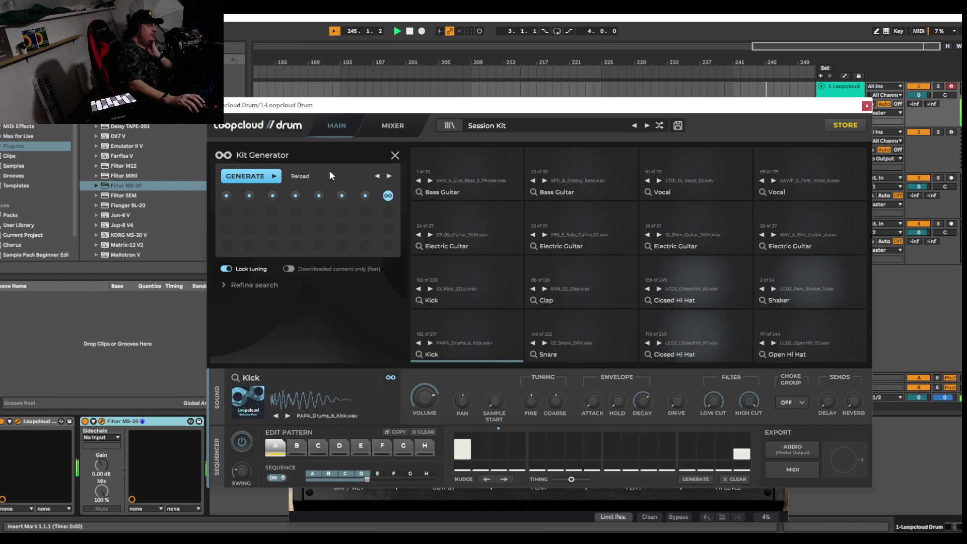
pyautogui.click(258, 178)
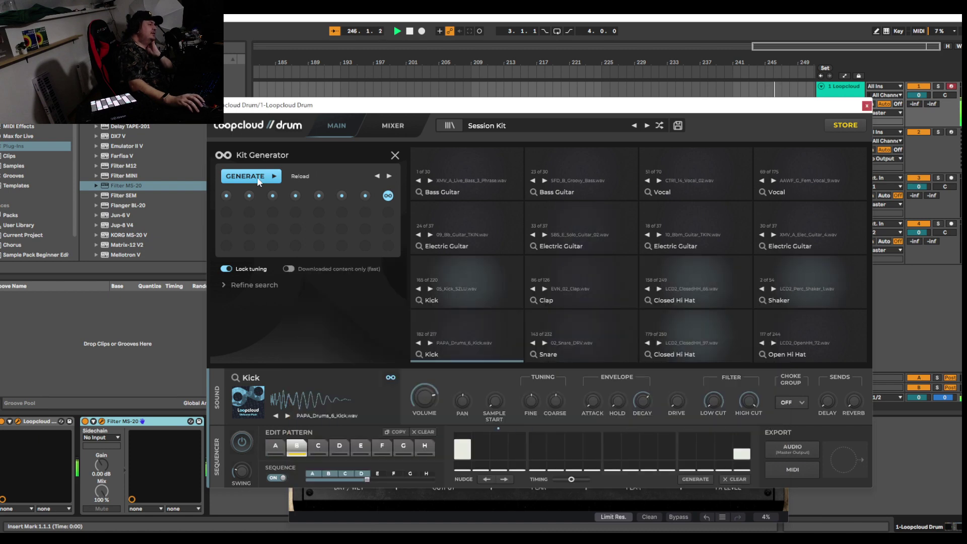
pyautogui.click(258, 176)
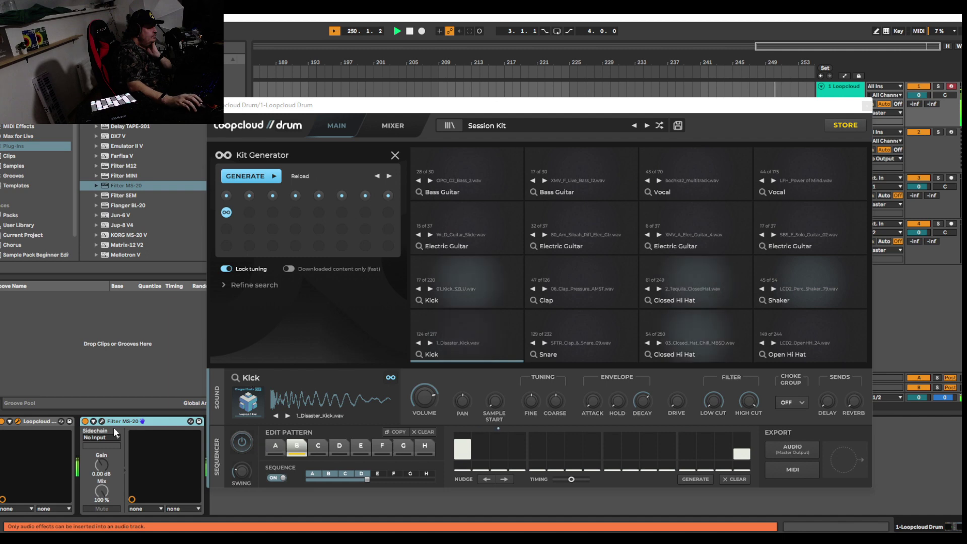
# Reopen the Filter MS-20 window over Loopcloud Drum and load the Pad Slow Stereo Movement filter preset
pyautogui.click(102, 421)
pyautogui.moveTo(564, 277); pyautogui.dragTo(611, 193)
pyautogui.click(598, 205)
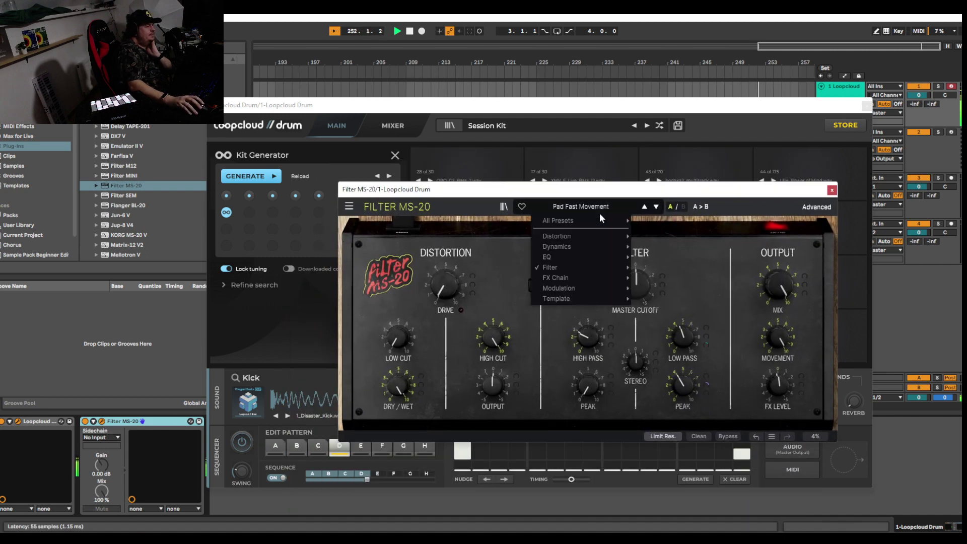
pyautogui.moveTo(591, 258)
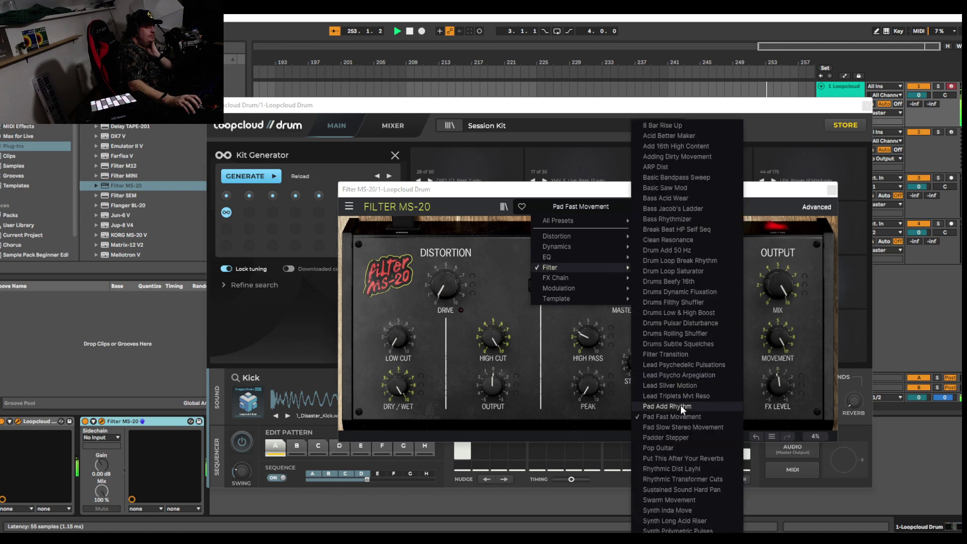
pyautogui.click(678, 426)
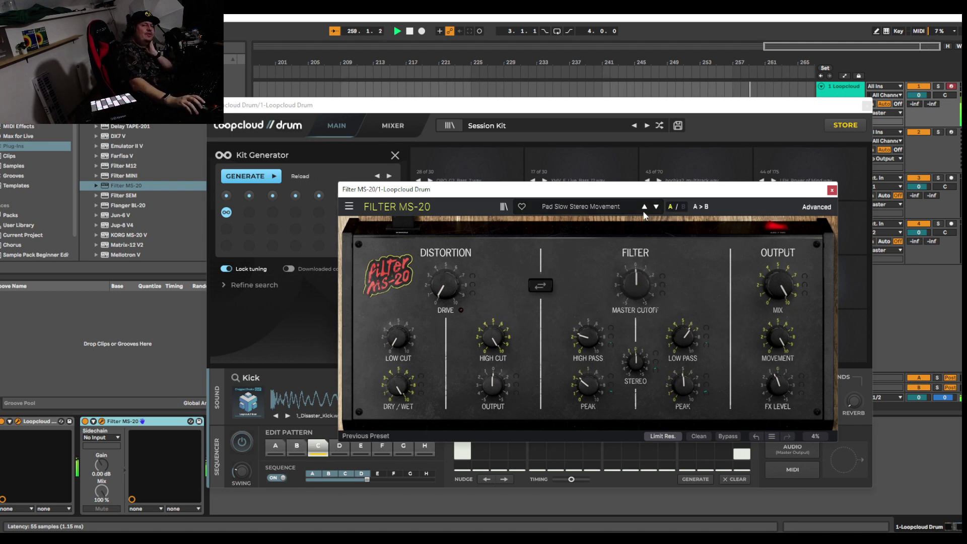
# Load the Padder Stepper filter preset to hear it on the new drum kit
pyautogui.click(615, 204)
pyautogui.moveTo(578, 265)
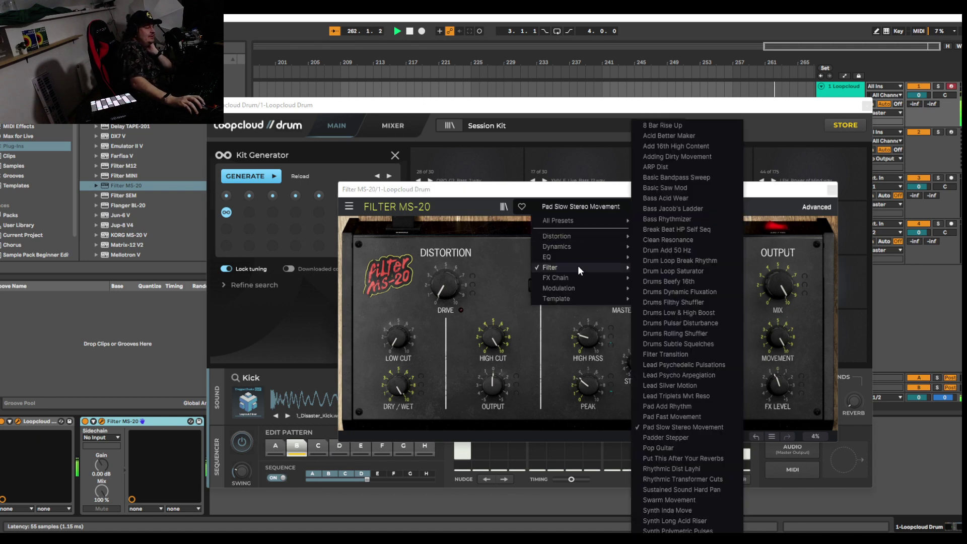
pyautogui.click(666, 436)
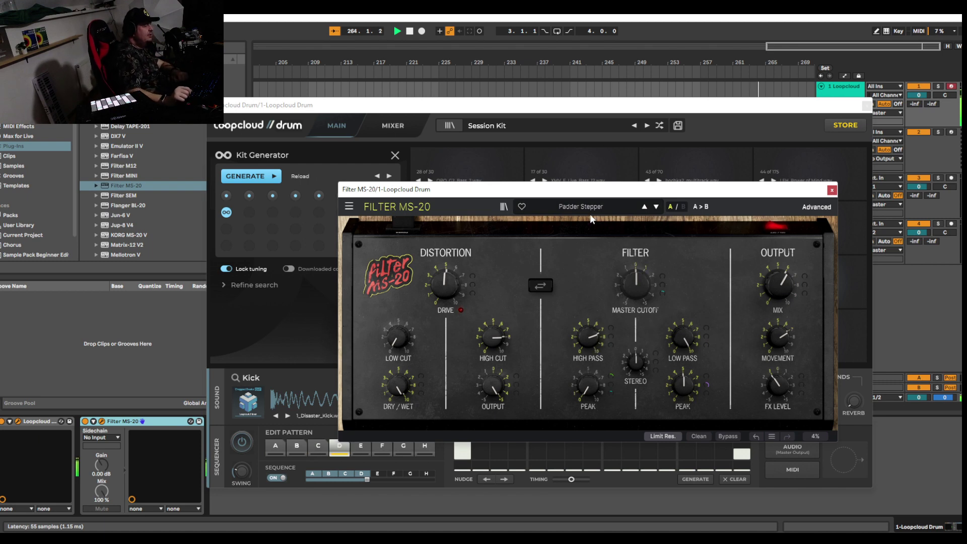
# Mark the Pad Fast Movement, Padder Stepper and Pad Slow Stereo Movement presets as favorites
pyautogui.click(644, 207)
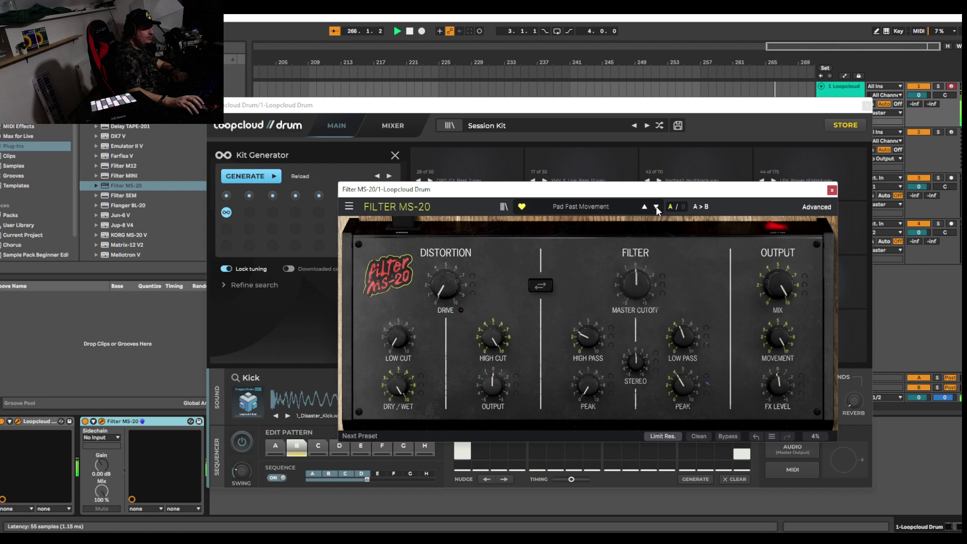
pyautogui.click(656, 207)
pyautogui.click(657, 207)
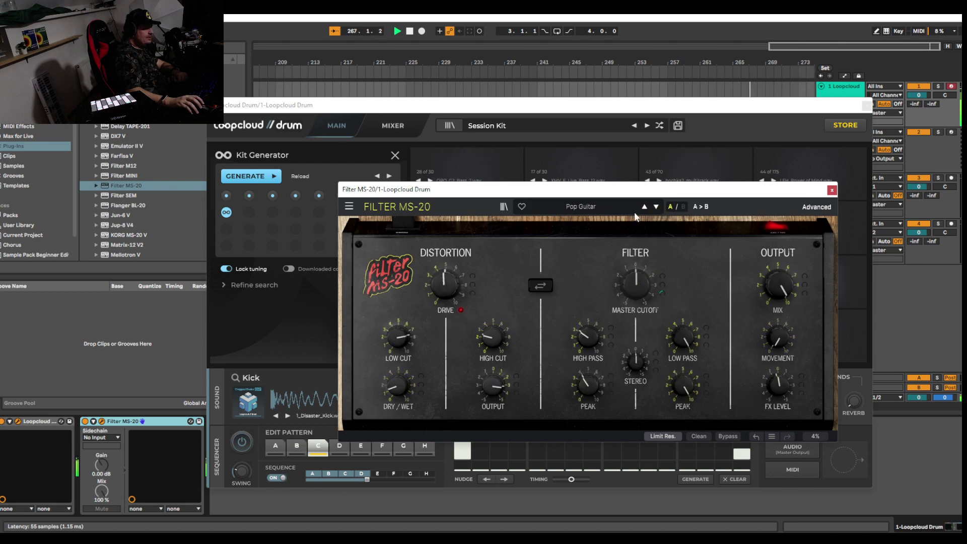
pyautogui.click(575, 207)
pyautogui.moveTo(575, 265)
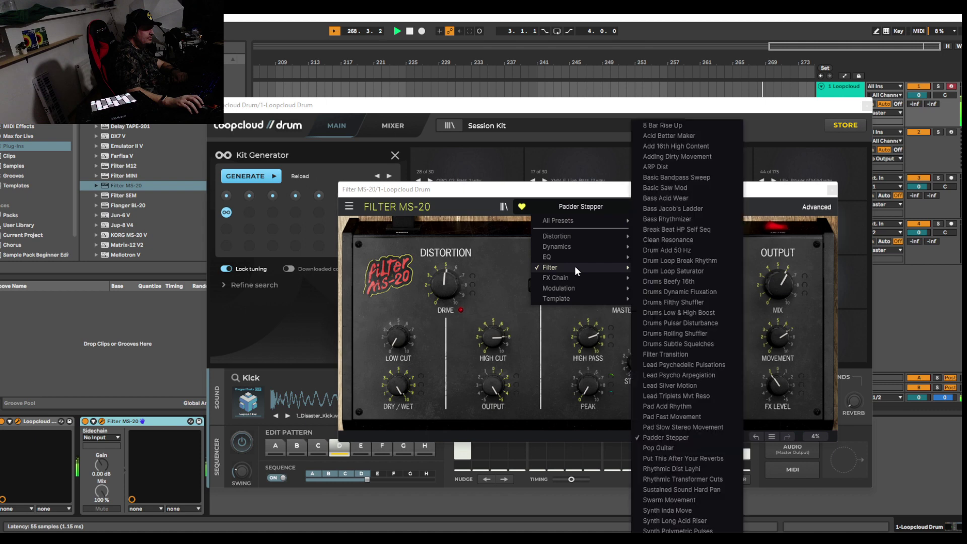
pyautogui.click(666, 428)
pyautogui.click(523, 207)
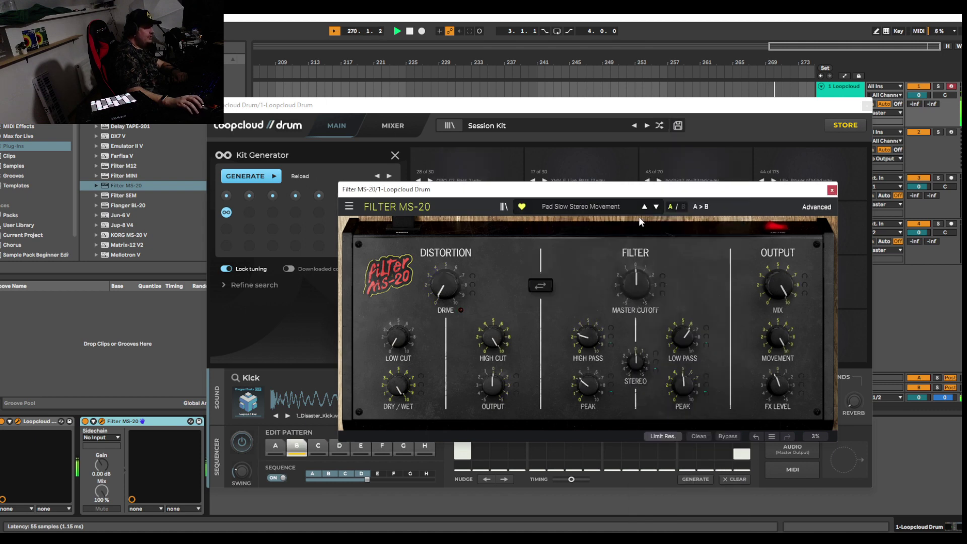
# Load the Pop Guitar filter preset to hear it on the drum loop
pyautogui.click(618, 207)
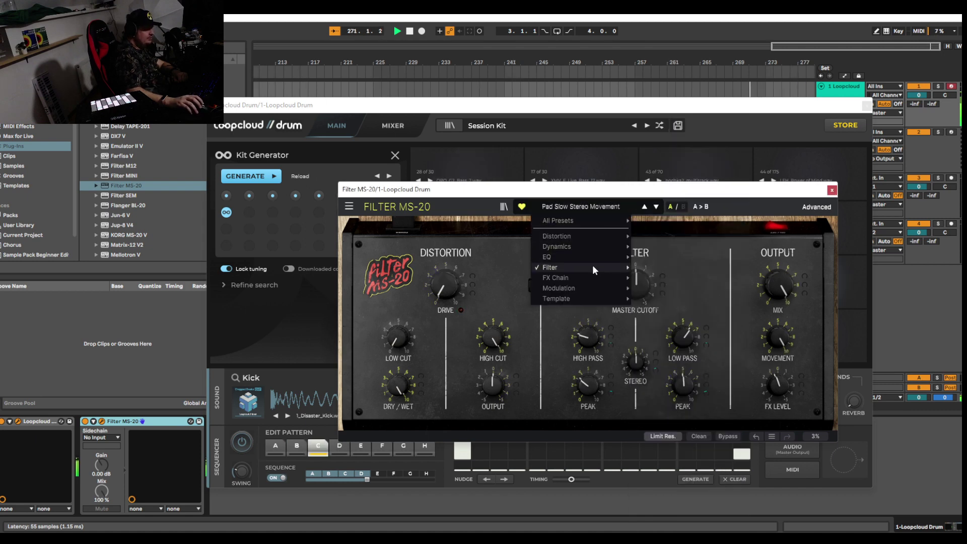
pyautogui.moveTo(592, 267)
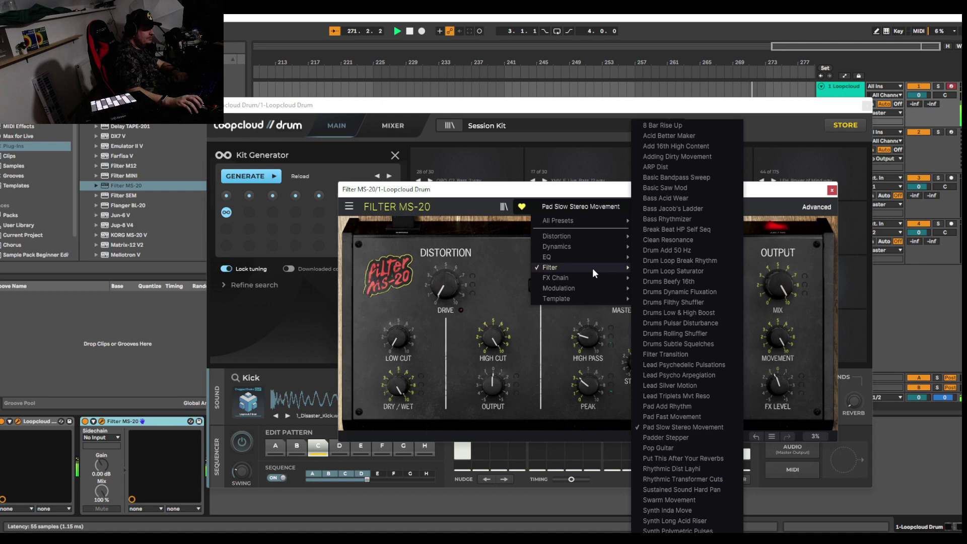
pyautogui.click(678, 443)
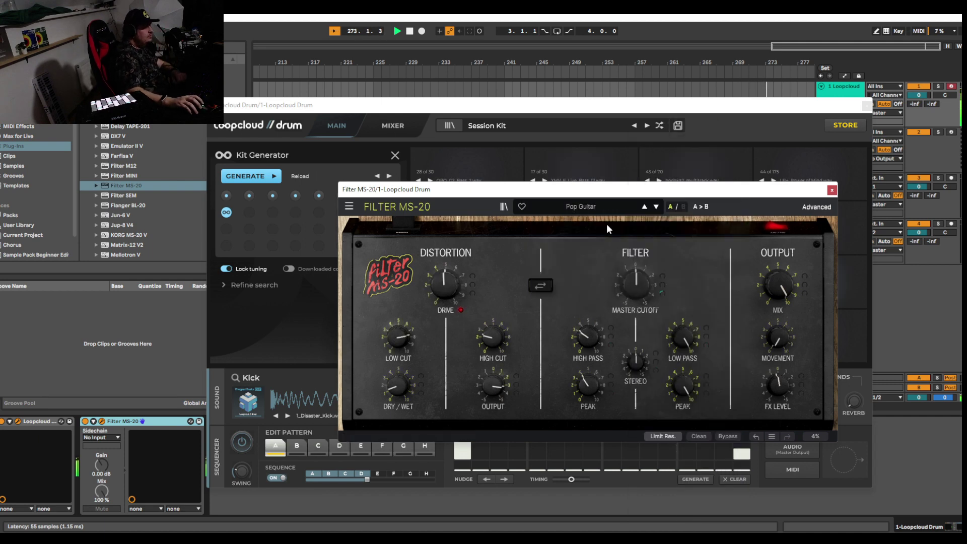
# Sweep the Master Cutoff of the Pop Guitar preset upward and return it to about -0.8 %
pyautogui.click(569, 208)
pyautogui.moveTo(599, 272)
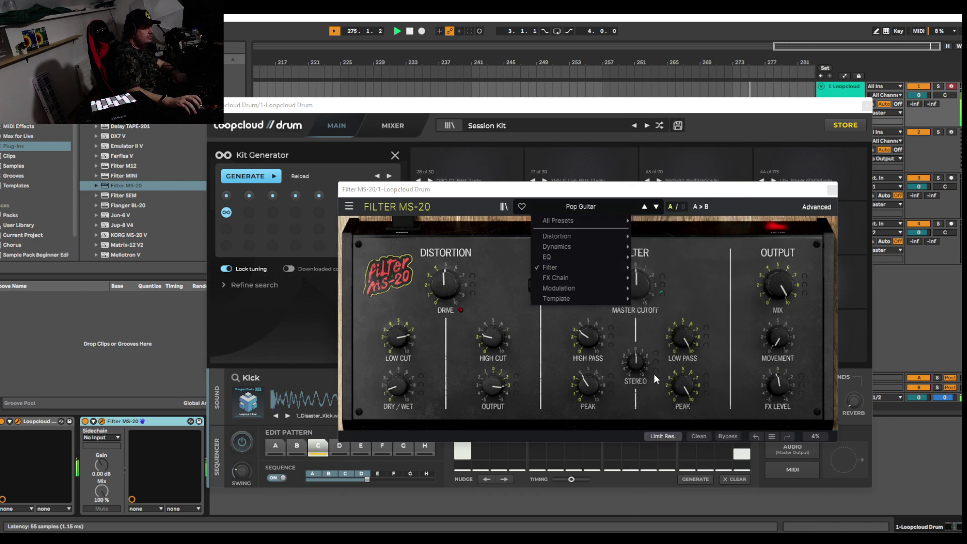
pyautogui.click(666, 283)
pyautogui.moveTo(635, 285); pyautogui.dragTo(636, 322)
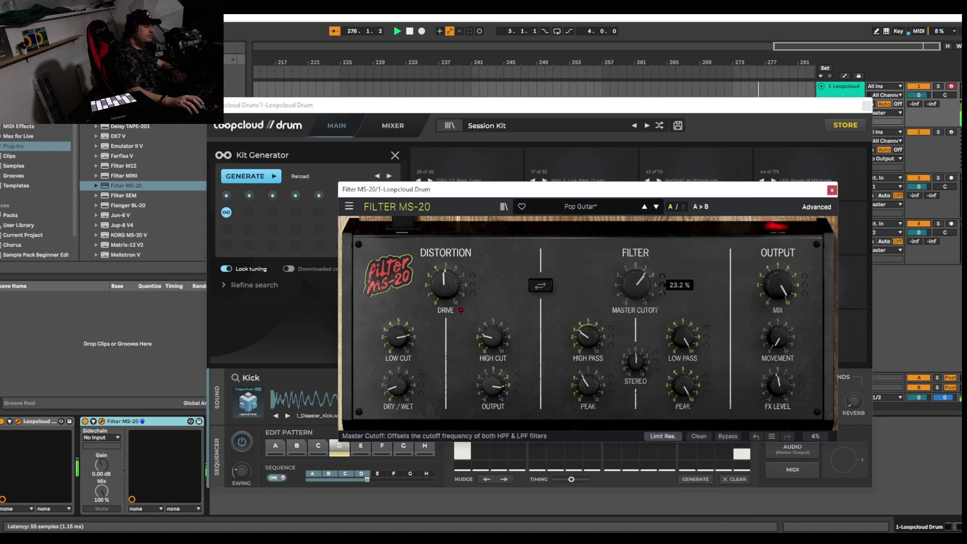
pyautogui.moveTo(636, 285)
pyautogui.mouseDown()
pyautogui.moveTo(636, 264)
pyautogui.moveTo(635, 292)
pyautogui.moveTo(635, 278)
pyautogui.mouseUp()
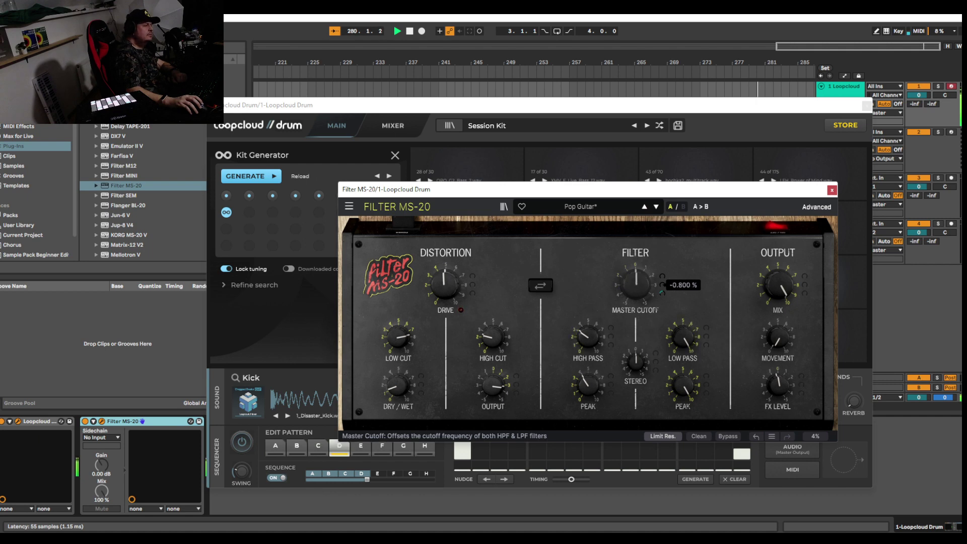
# Audition the Put This After Your Reverbs and Rhythmic Dist Layhi filter presets on the drum loop
pyautogui.click(592, 206)
pyautogui.moveTo(579, 266)
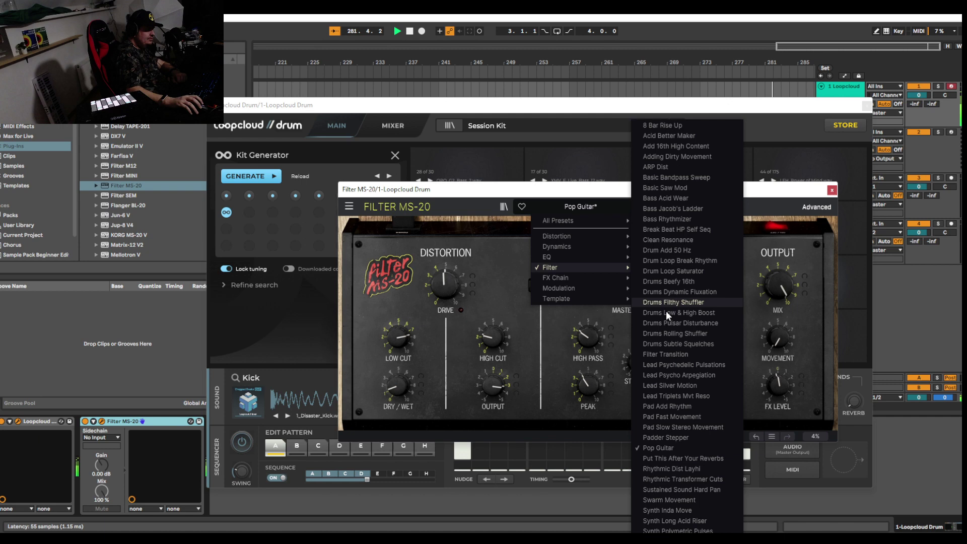
pyautogui.click(676, 450)
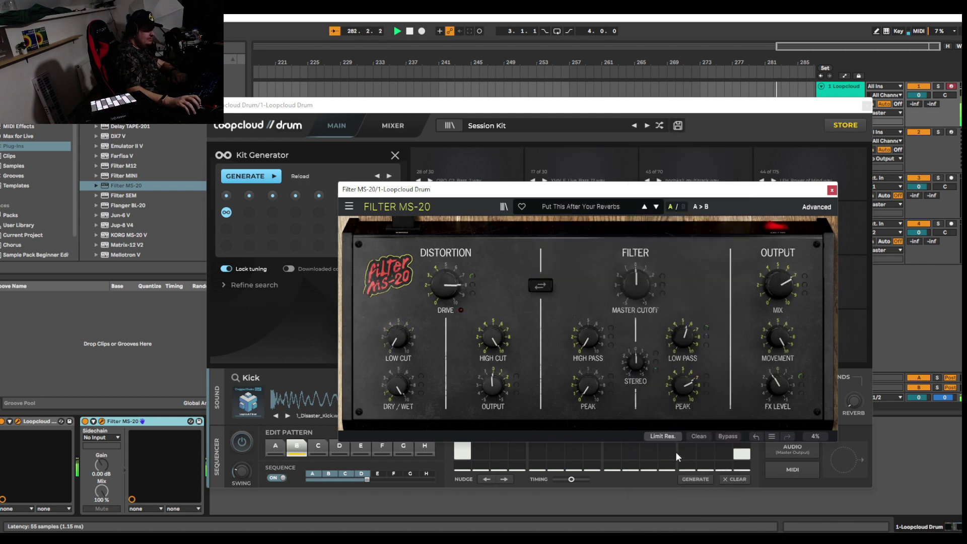
pyautogui.click(595, 203)
pyautogui.moveTo(576, 265)
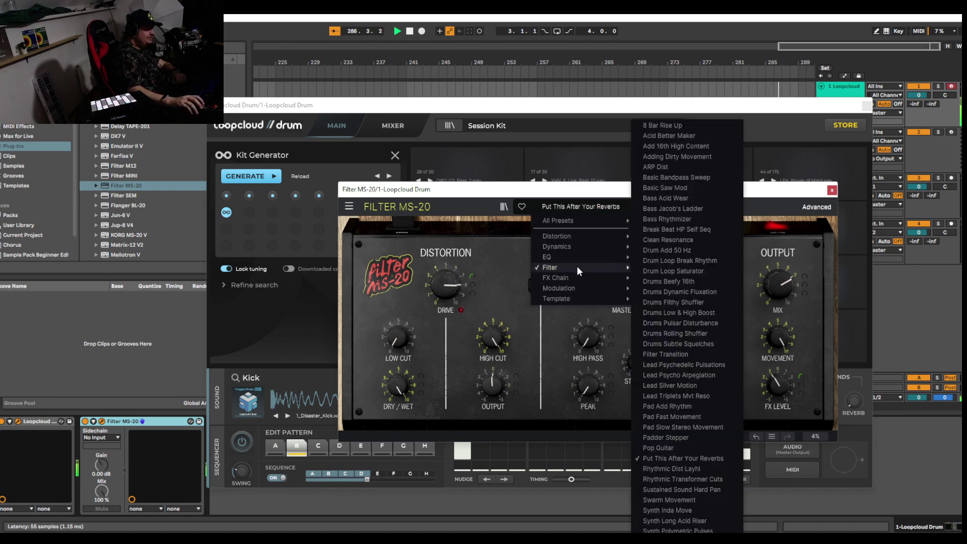
pyautogui.click(678, 468)
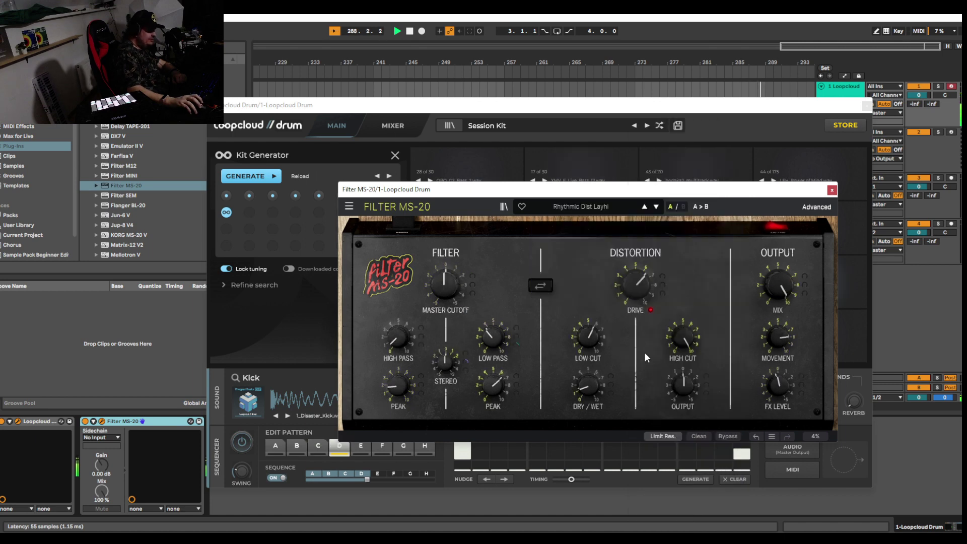
# Audition the Rhythmic Transformer Cuts and Sustained Sound Hard Pan filter presets on the drum loop
pyautogui.click(603, 212)
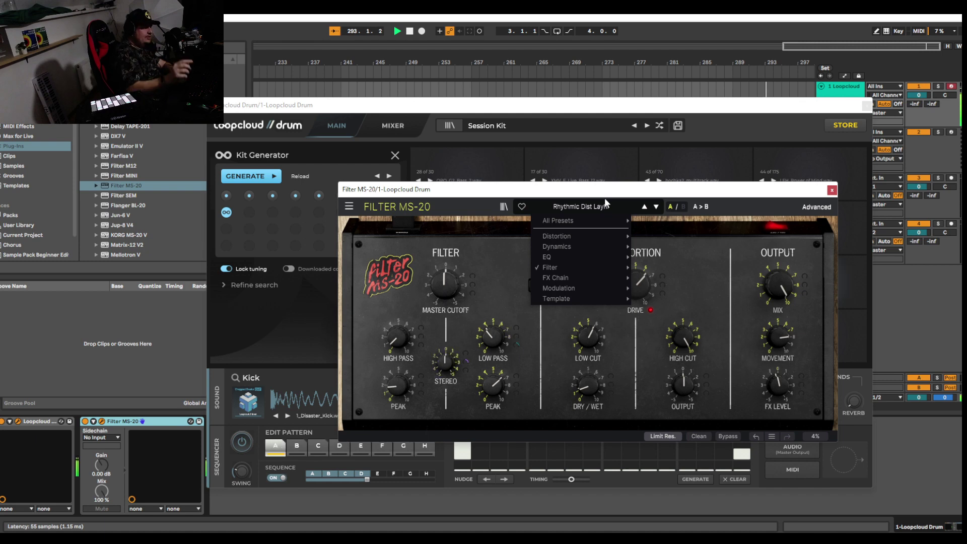
pyautogui.moveTo(564, 267)
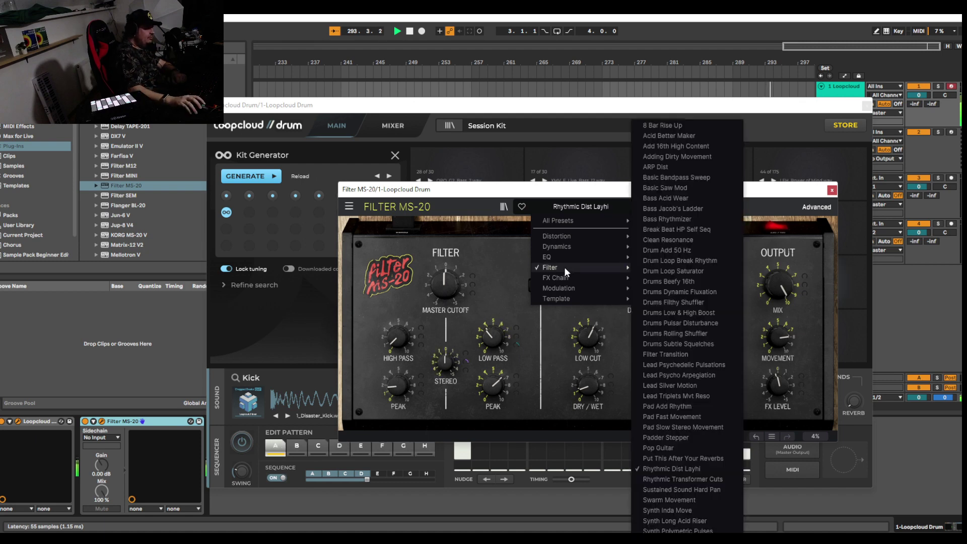
pyautogui.click(680, 479)
pyautogui.click(575, 209)
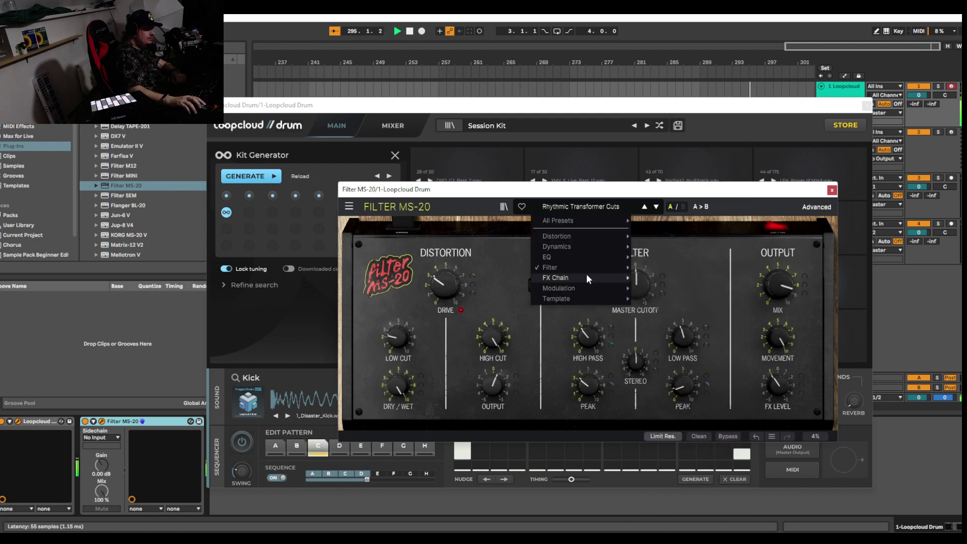
pyautogui.moveTo(577, 267)
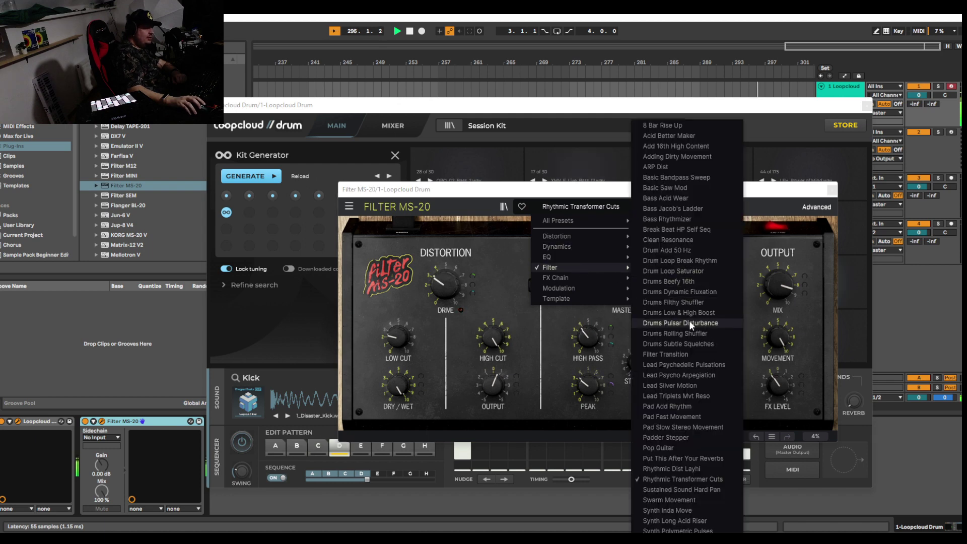
pyautogui.click(715, 489)
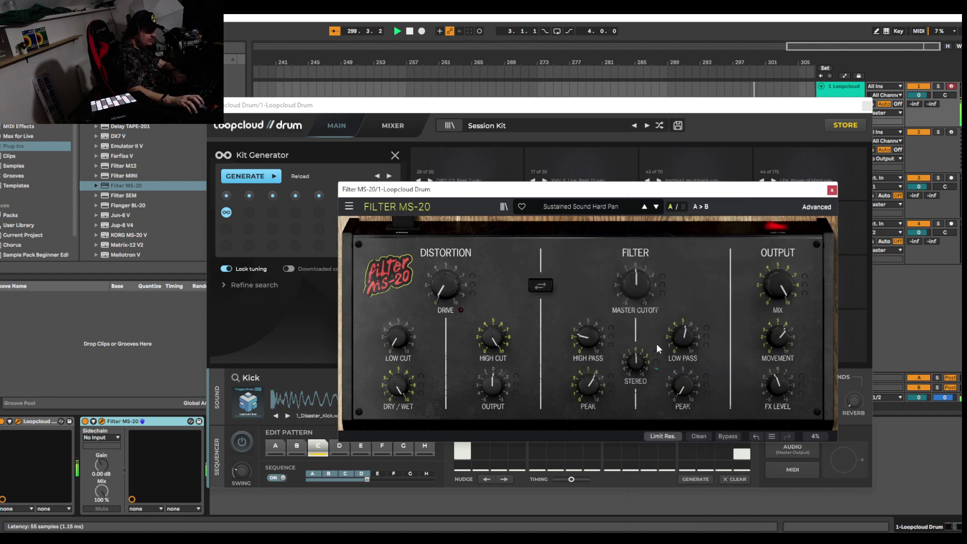
# Audition the Swarm Movement and Synth Inda Move filter presets on the drum loop
pyautogui.click(593, 208)
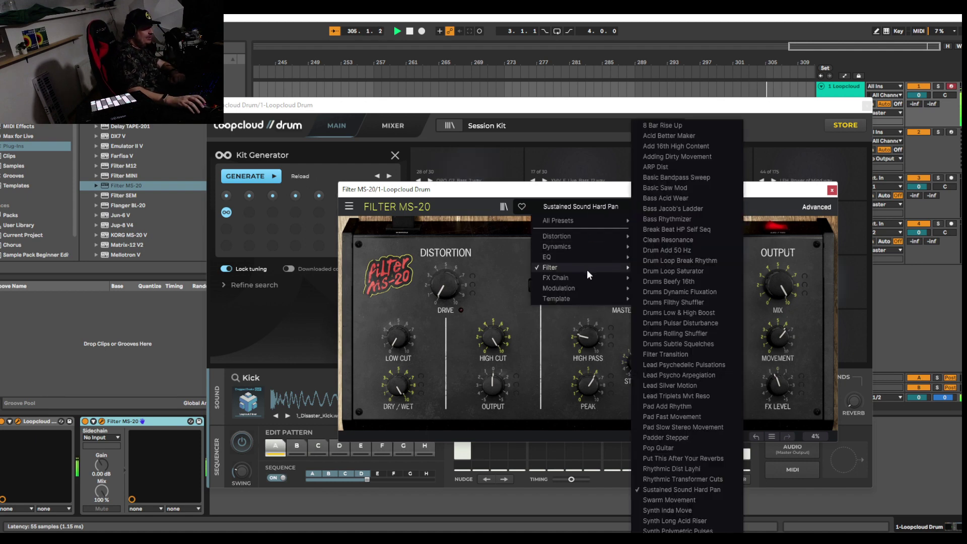
pyautogui.moveTo(597, 268)
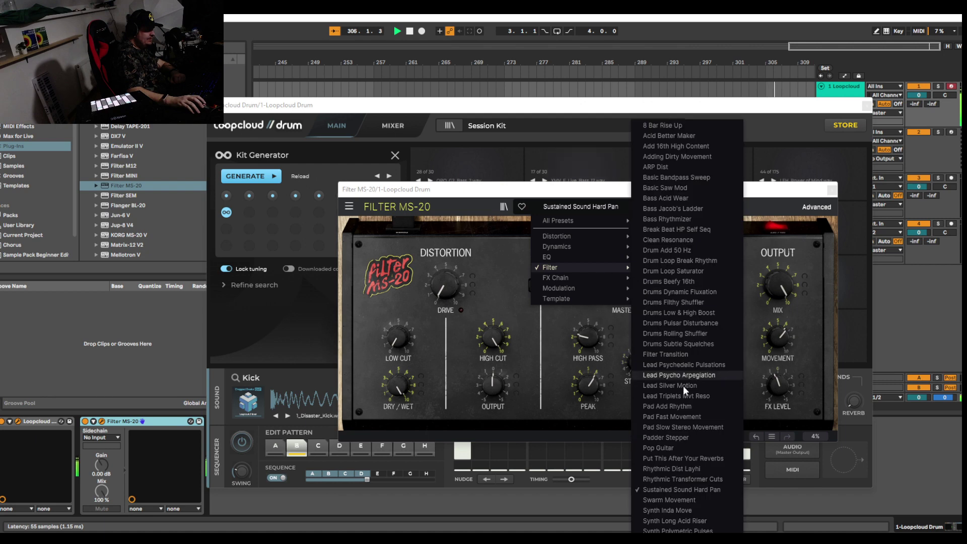
pyautogui.click(667, 500)
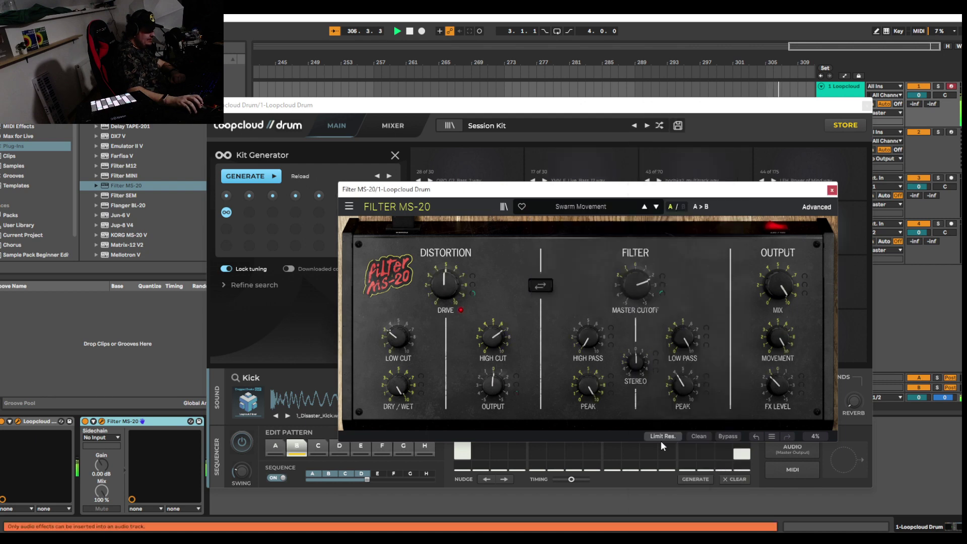
pyautogui.click(591, 206)
pyautogui.moveTo(582, 277)
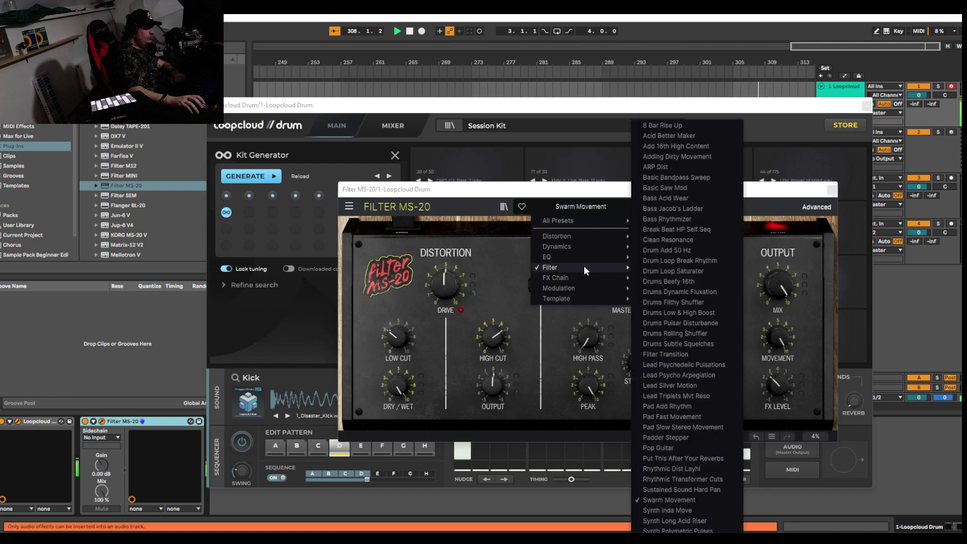
pyautogui.click(679, 510)
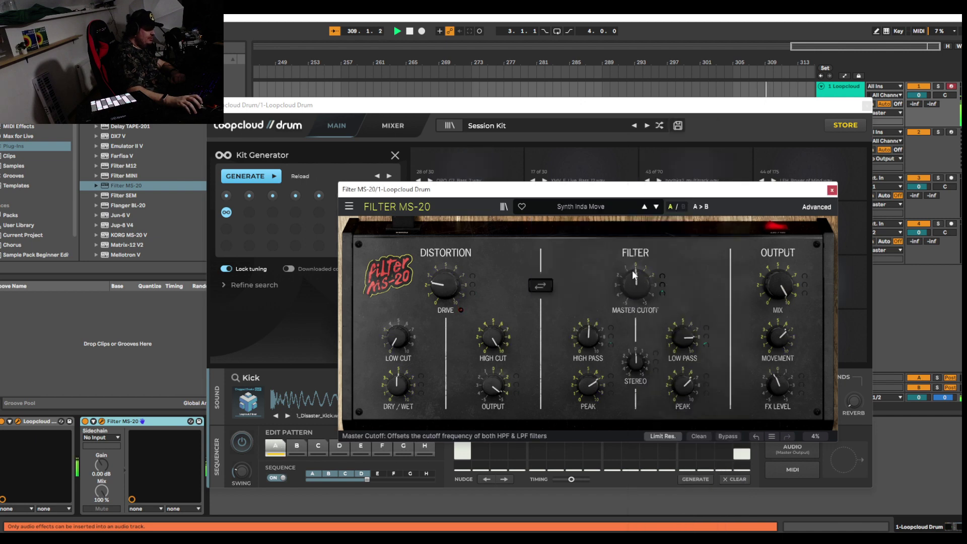
# Audition the Synth Long Acid Riser and Synth Polymetric Pulses filter presets on the drum loop
pyautogui.click(608, 205)
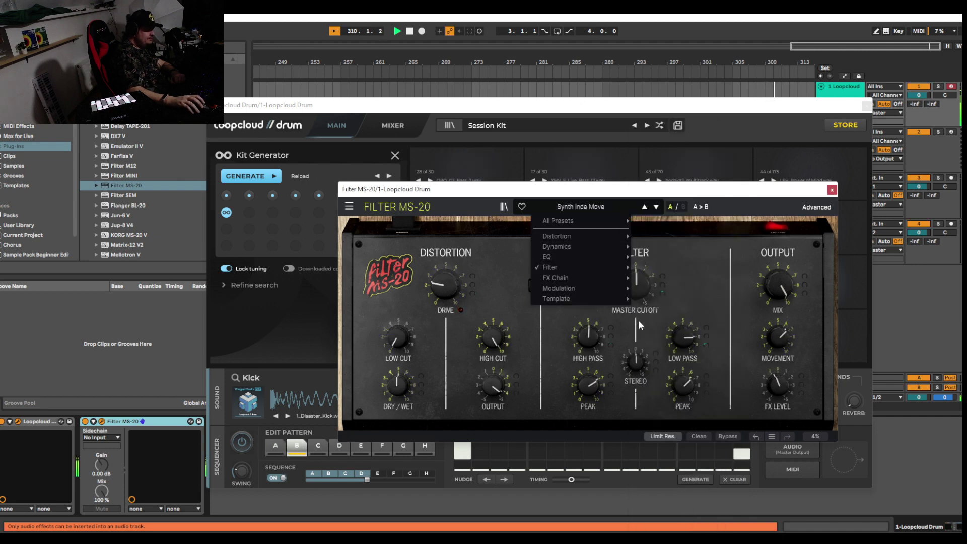
pyautogui.moveTo(585, 265)
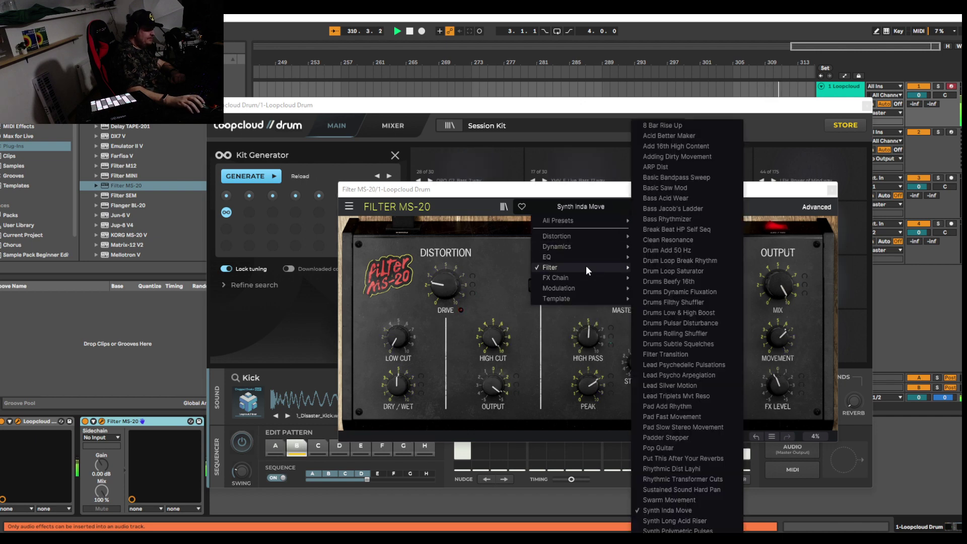
pyautogui.click(691, 520)
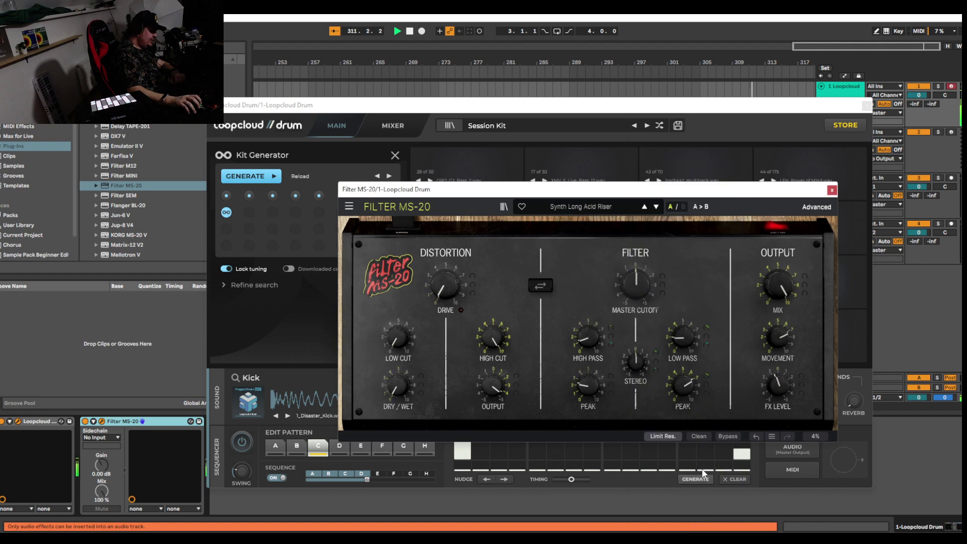
pyautogui.click(605, 208)
pyautogui.moveTo(576, 269)
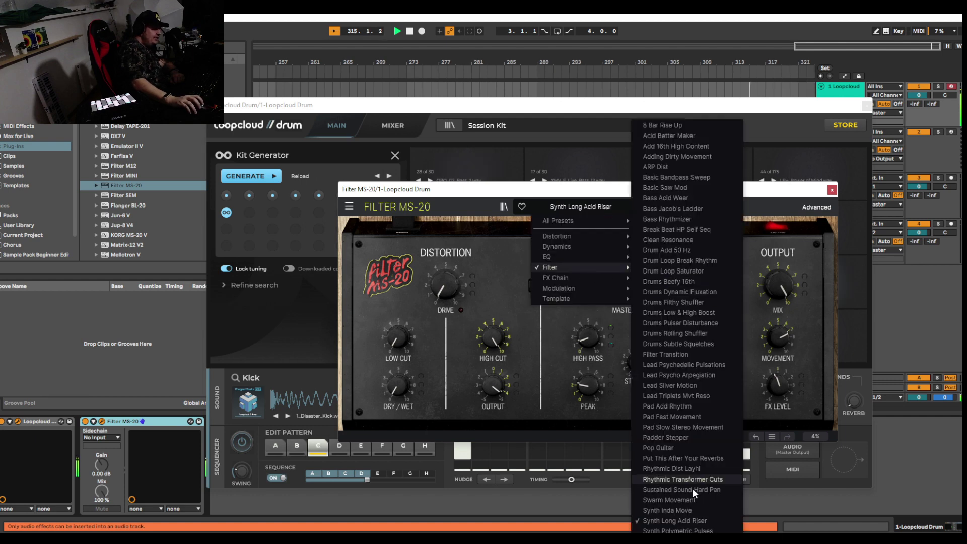
pyautogui.click(666, 307)
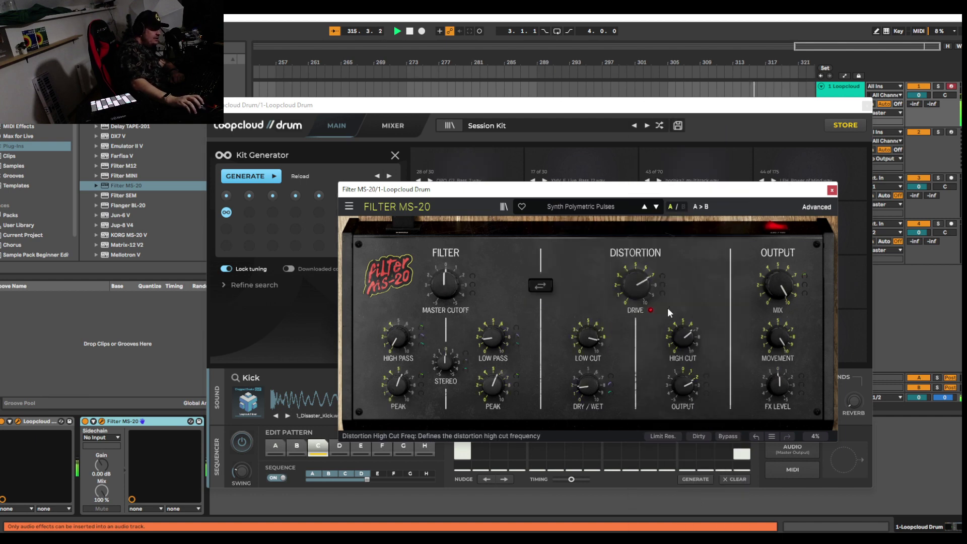
# Audition the Synth Seq Filter Mod and Vocal Megaphone filter presets on the drum loop
pyautogui.click(605, 207)
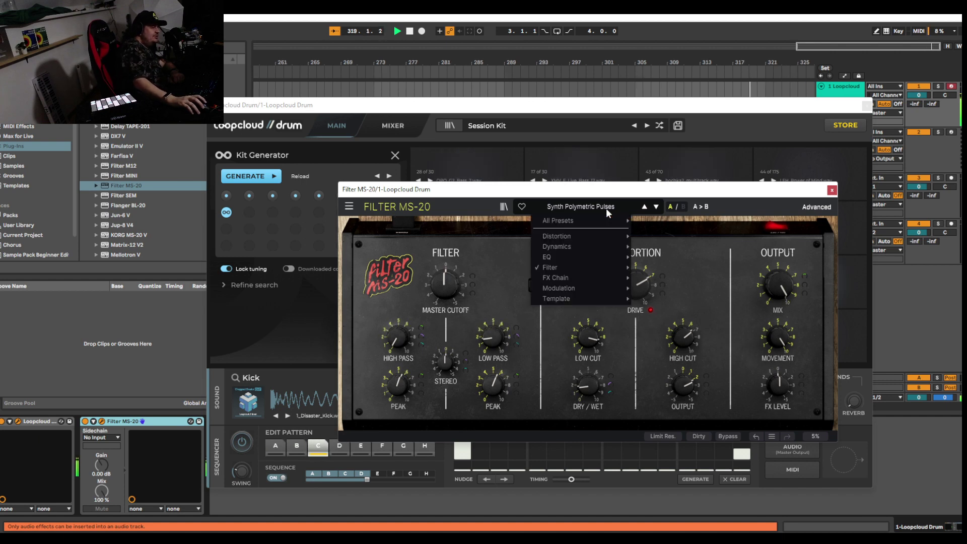
pyautogui.moveTo(588, 270)
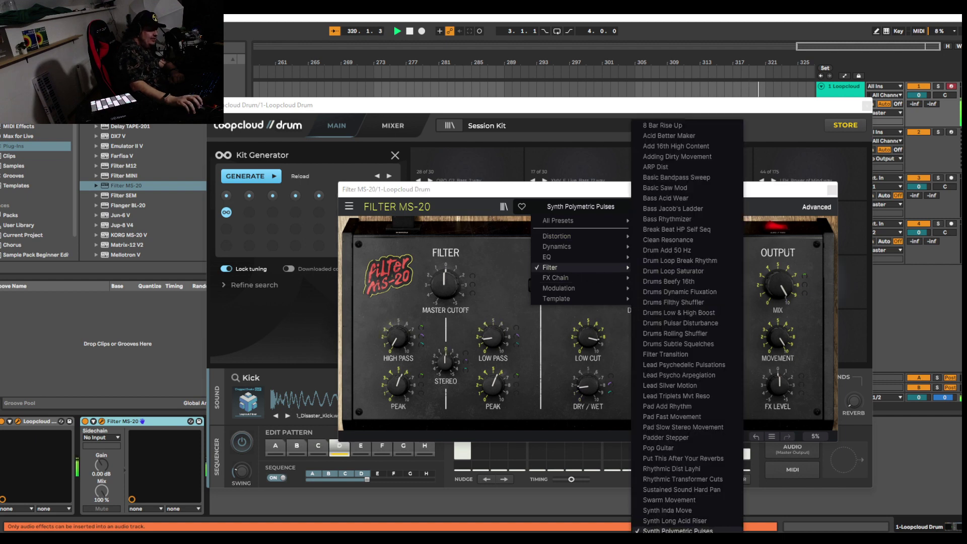
pyautogui.click(677, 510)
pyautogui.click(578, 205)
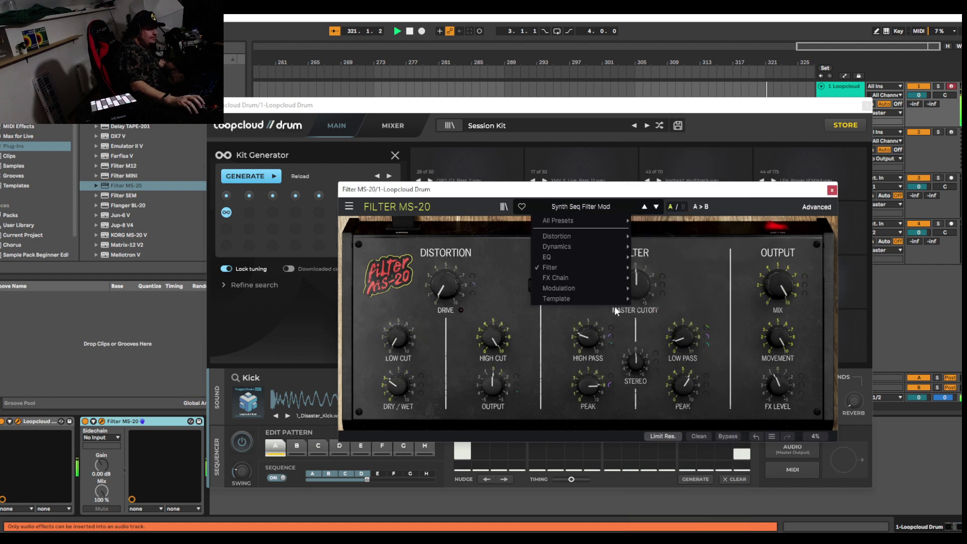
pyautogui.moveTo(578, 267)
pyautogui.scroll(-3, 677, 456)
pyautogui.click(669, 524)
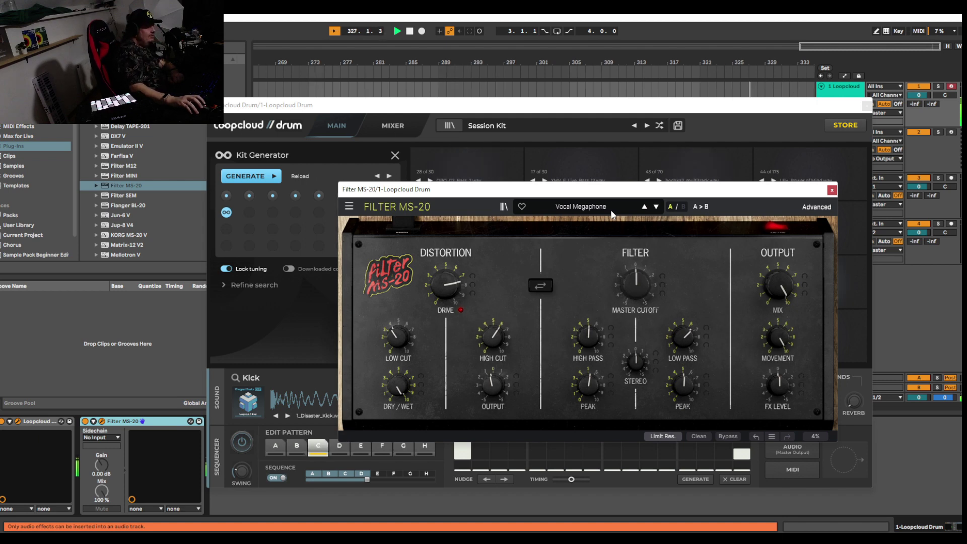
# Audition the Drums 35hz Late Boost and Drums Punch Maker presets from the FX Chain category
pyautogui.click(610, 210)
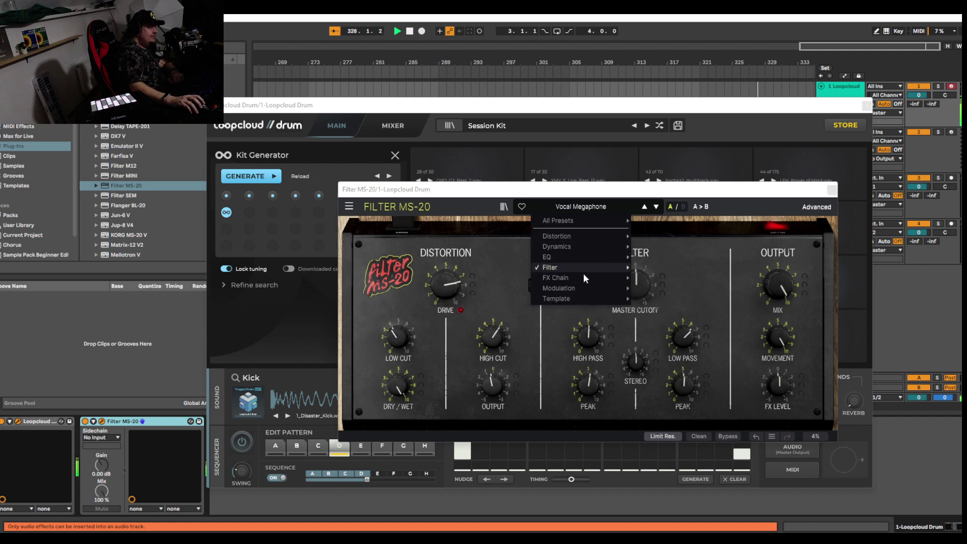
pyautogui.moveTo(591, 277)
pyautogui.click(652, 277)
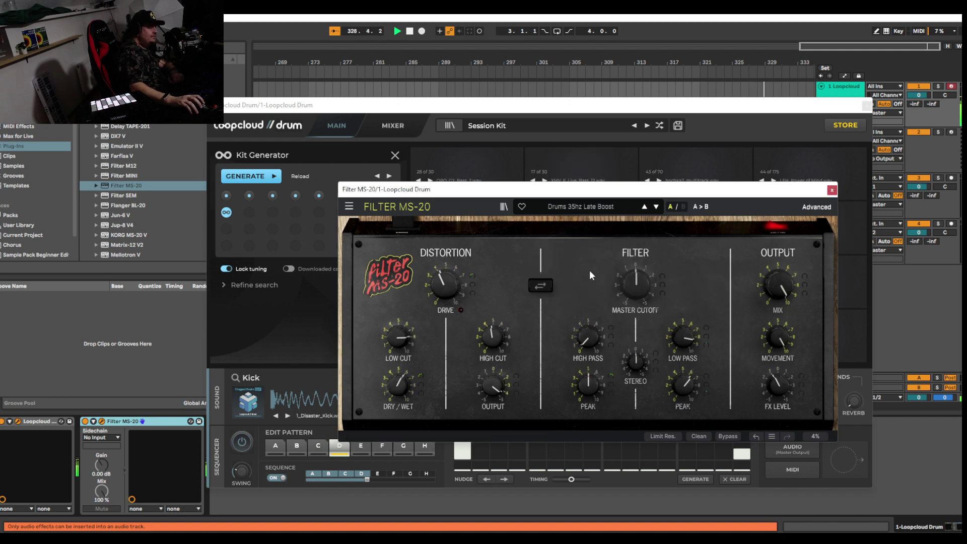
pyautogui.click(615, 207)
pyautogui.moveTo(585, 278)
pyautogui.click(654, 288)
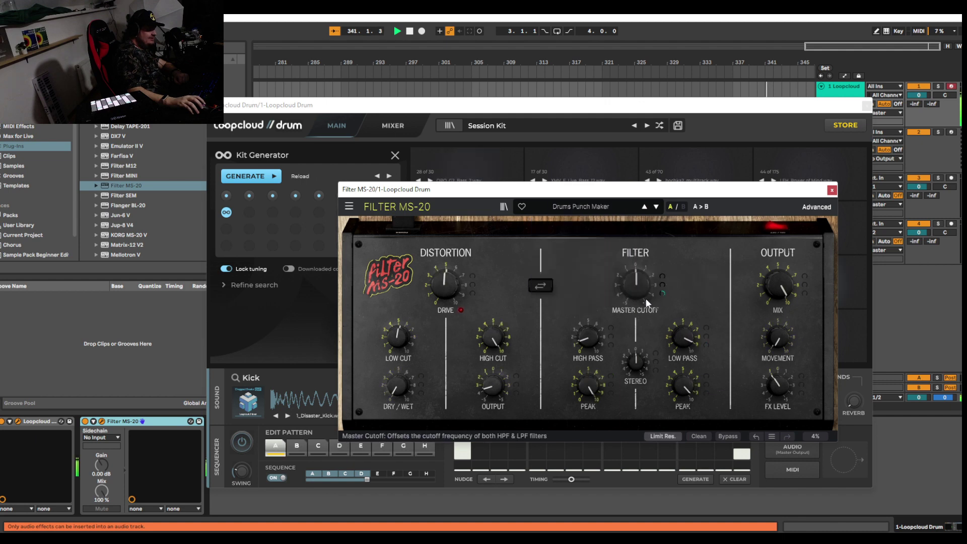
# Load the 15 Shades Of Gain preset from the Modulation category and move the plug-in window higher on screen
pyautogui.click(615, 207)
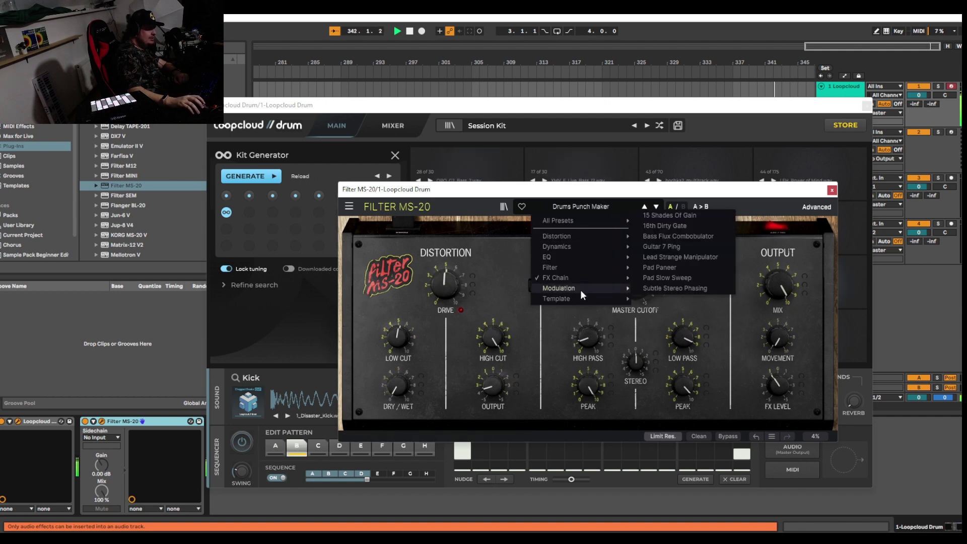
pyautogui.click(687, 216)
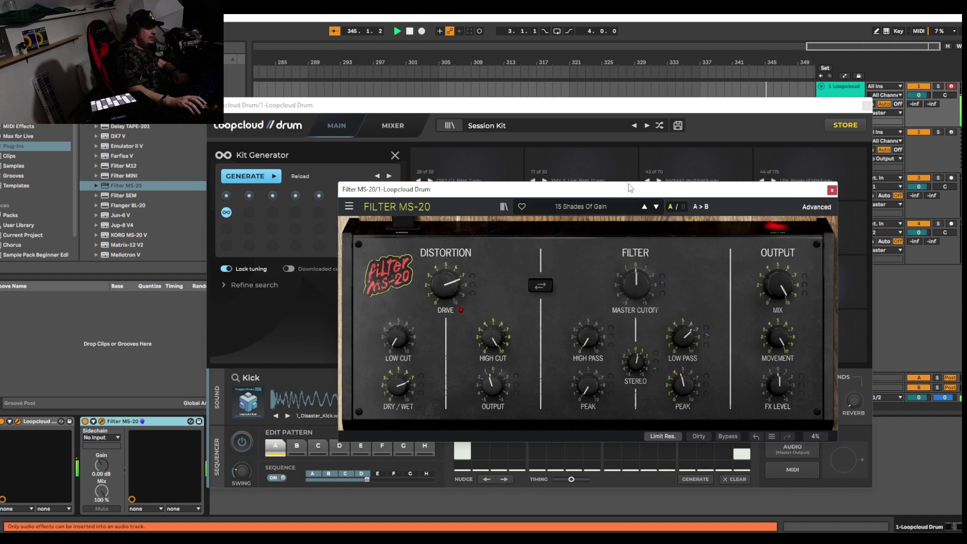
pyautogui.moveTo(627, 186); pyautogui.dragTo(621, 150)
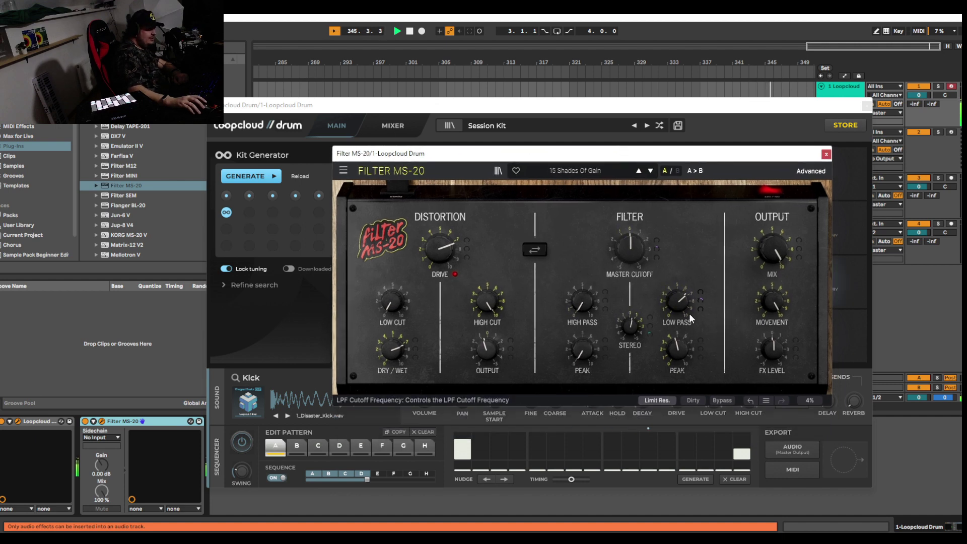
# Check the filter mode options and show the advanced modulation section of the 15 Shades Of Gain preset
pyautogui.click(695, 401)
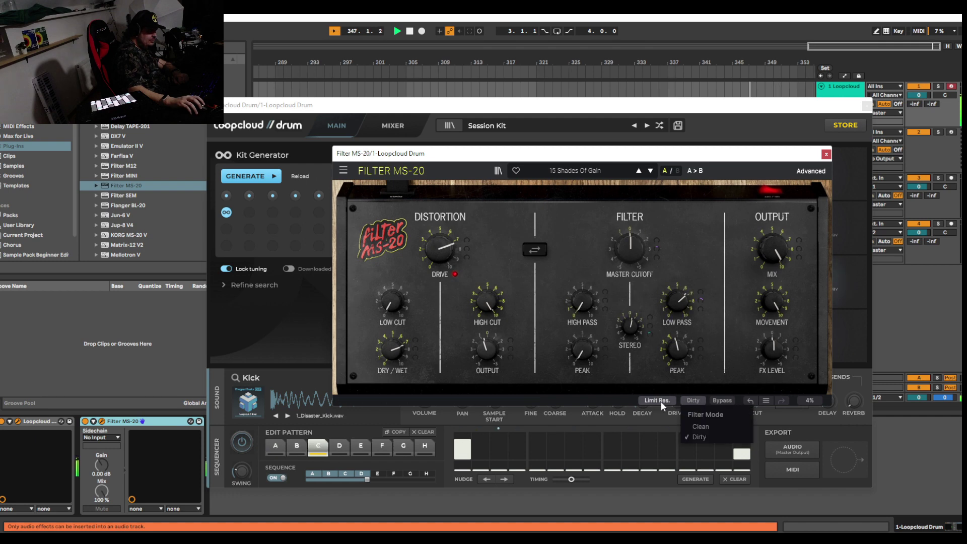
pyautogui.click(605, 396)
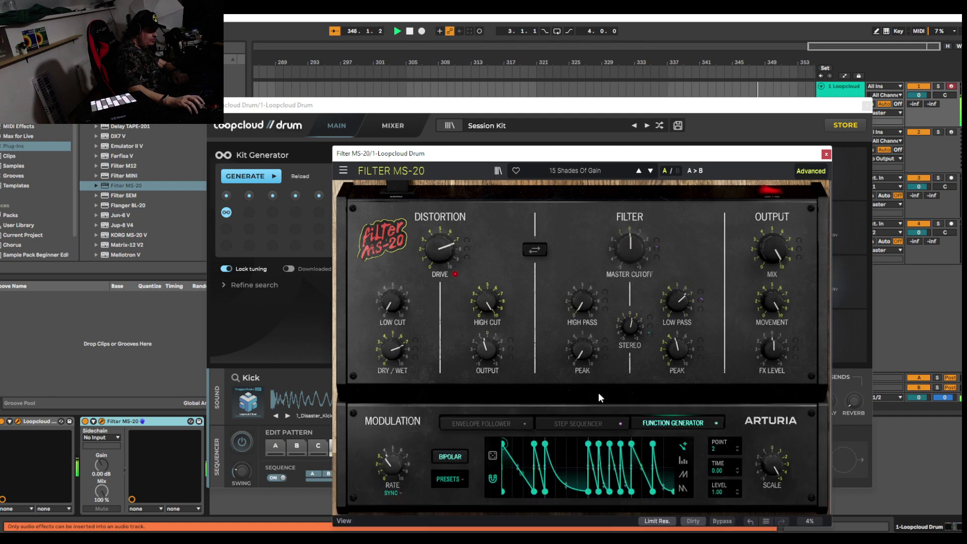
pyautogui.click(561, 394)
pyautogui.click(560, 391)
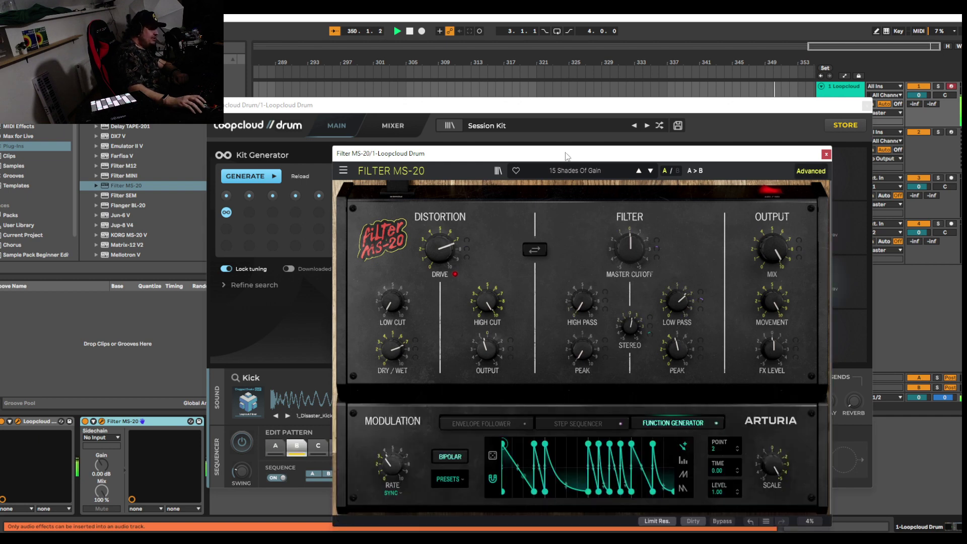
# Move the plug-in window higher and lower peak points of the 15 Shades Of Gain function generator curve
pyautogui.moveTo(567, 156); pyautogui.dragTo(577, 97)
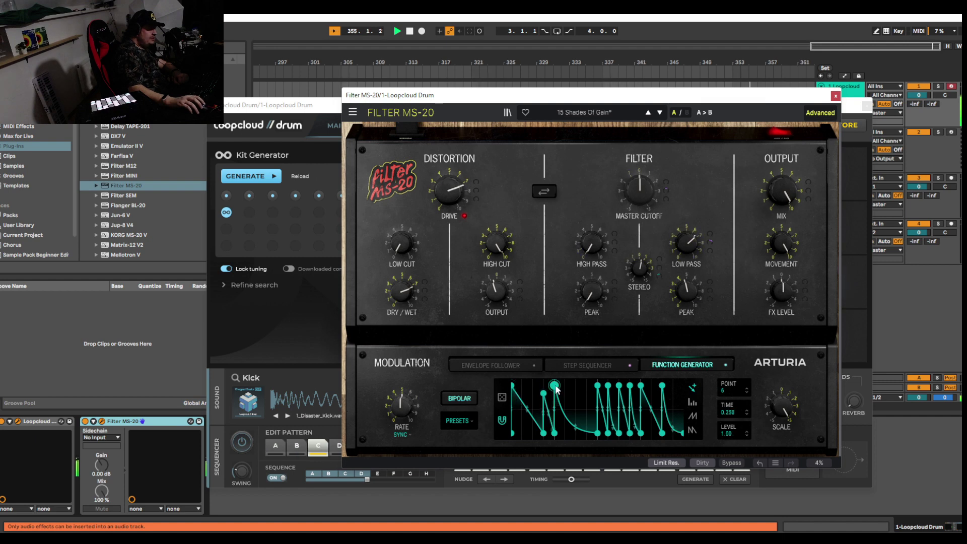
pyautogui.moveTo(554, 385); pyautogui.dragTo(578, 409)
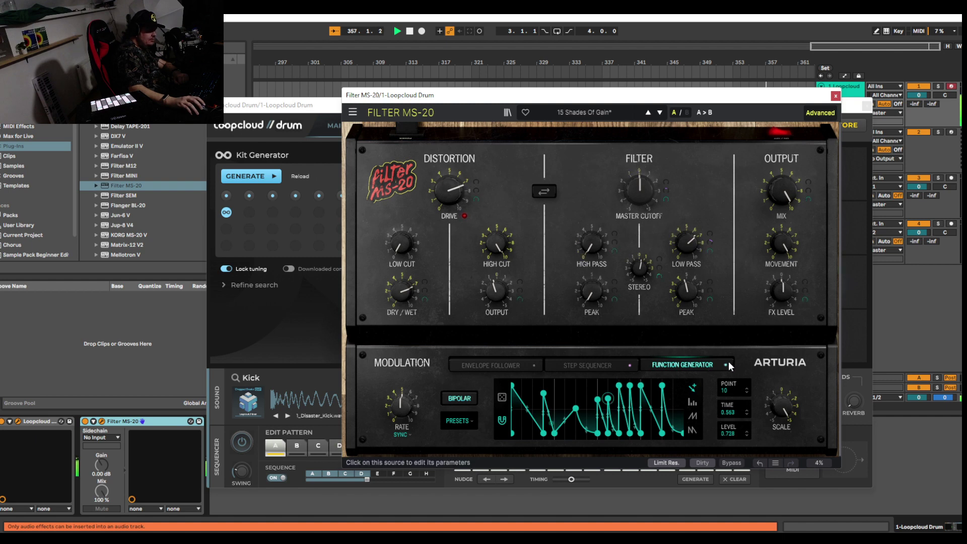
# Redraw several step values in the step sequencer and switch it to the last of its four playback directions
pyautogui.click(573, 365)
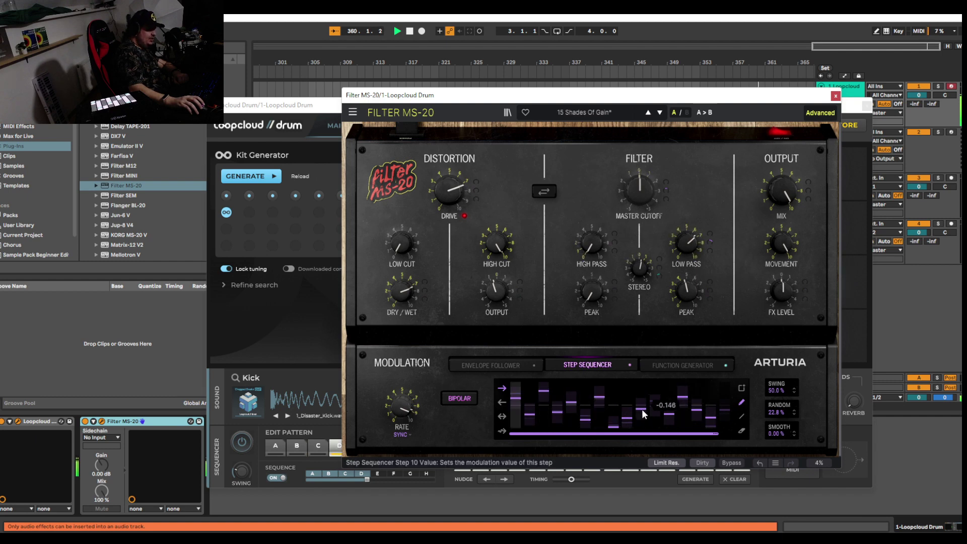
pyautogui.moveTo(671, 398)
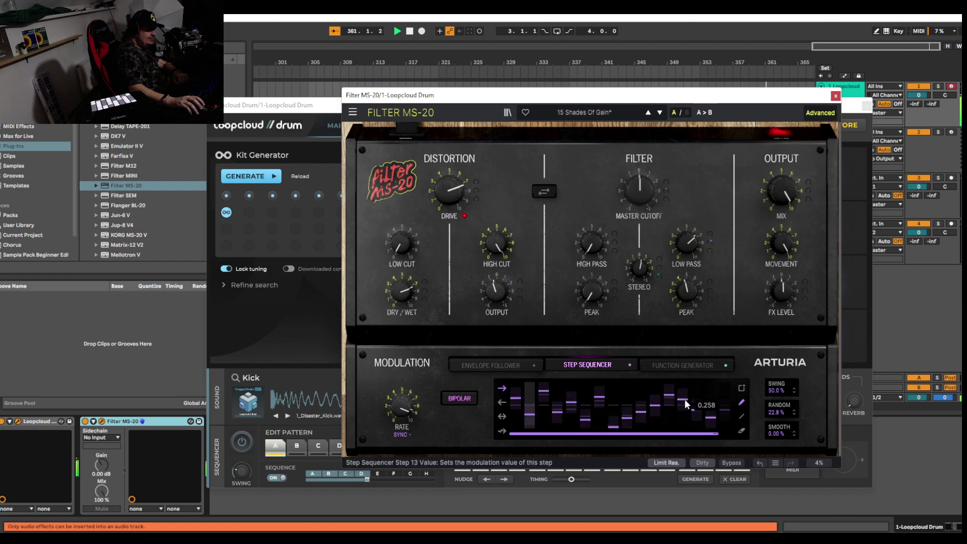
pyautogui.moveTo(712, 413)
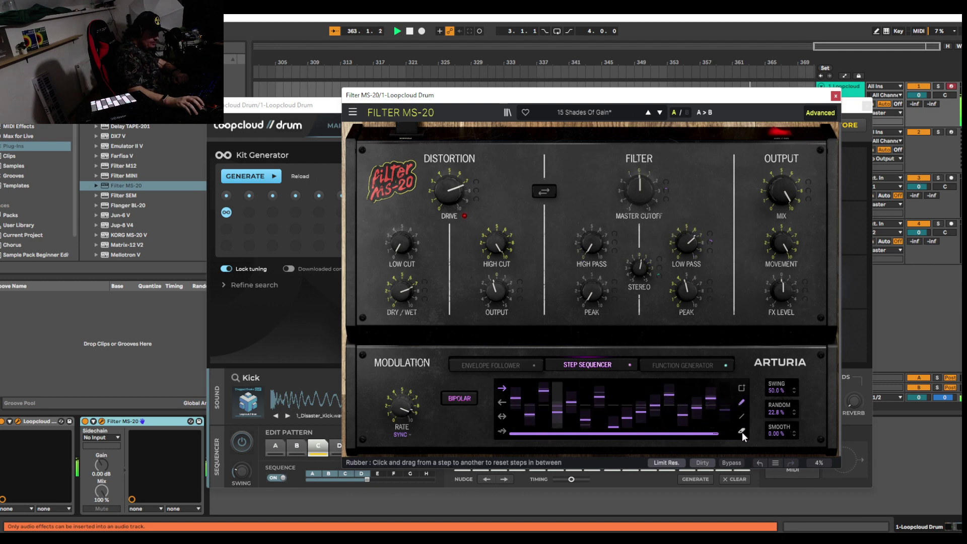
pyautogui.moveTo(525, 398)
pyautogui.mouseDown()
pyautogui.moveTo(517, 406)
pyautogui.moveTo(533, 413)
pyautogui.moveTo(536, 401)
pyautogui.mouseUp()
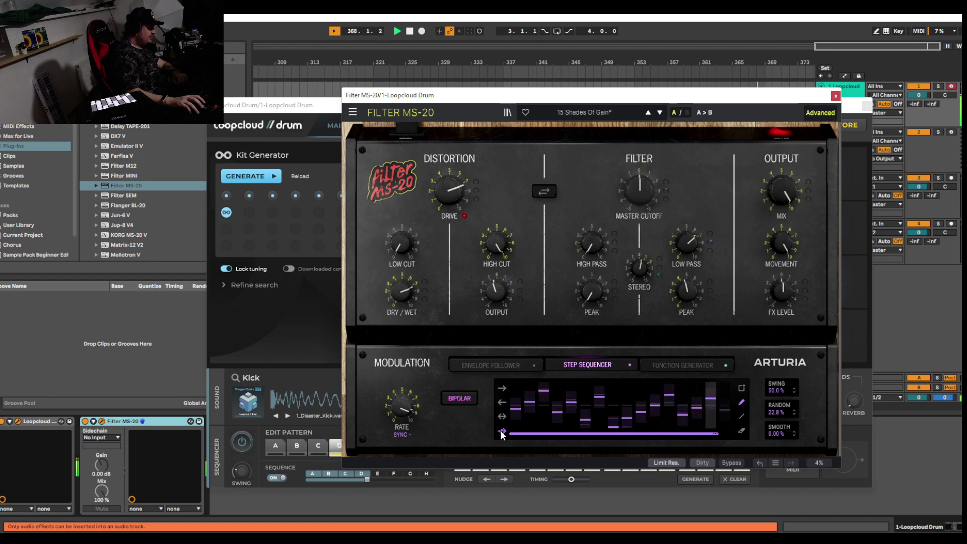
# Audition the 16th Dirty Gate modulation preset with its step sequencer switched to the last playback direction
pyautogui.click(609, 115)
pyautogui.moveTo(585, 195)
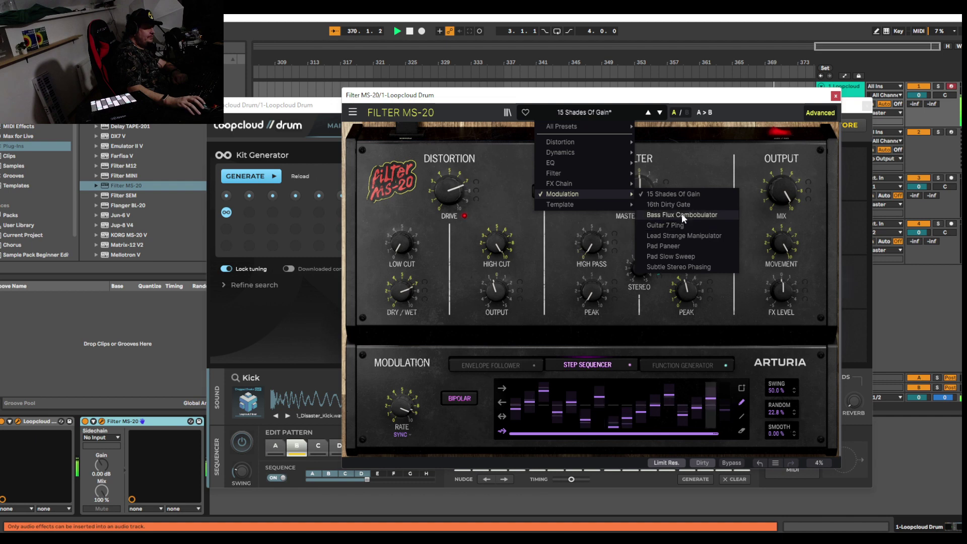
pyautogui.click(670, 205)
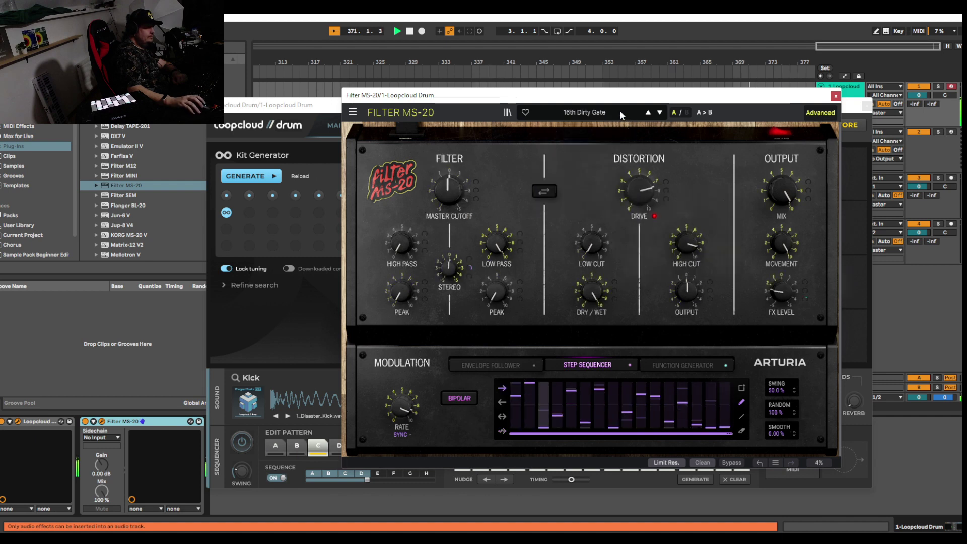
pyautogui.click(502, 431)
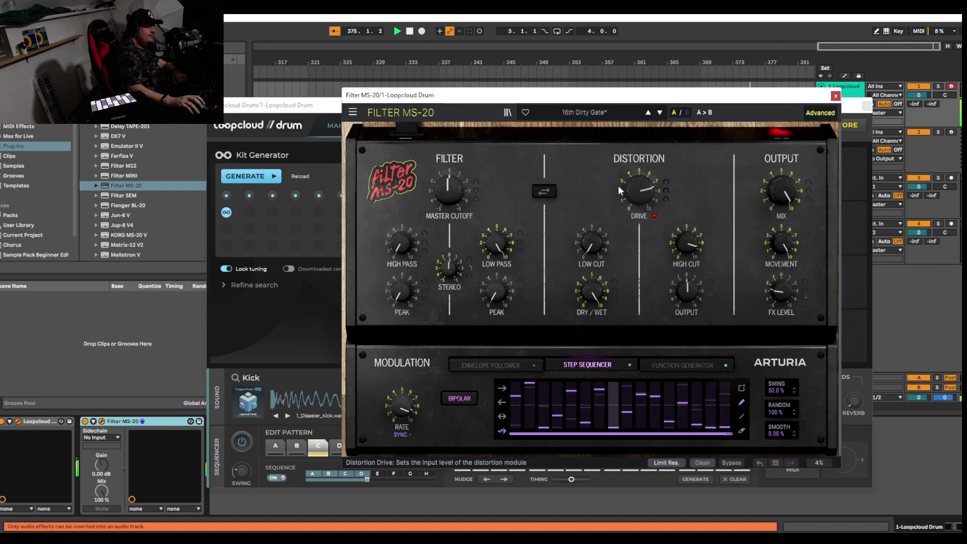
# Audition the Bass Flux Combobulator preset from the Modulation category
pyautogui.click(602, 111)
pyautogui.moveTo(588, 194)
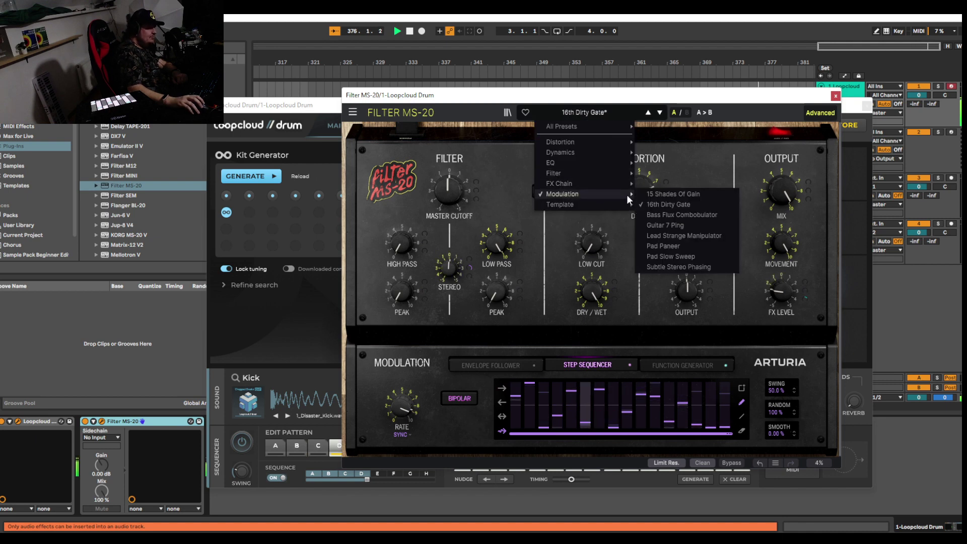
pyautogui.click(670, 215)
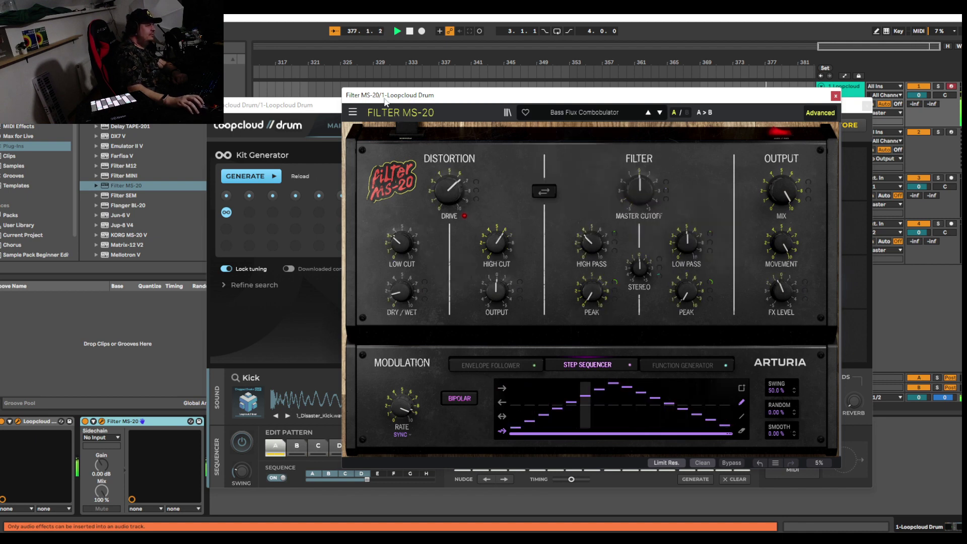
# Move the plug-in window aside, generate a new kit in Loopcloud Drum and return to Filter MS-20
pyautogui.moveTo(387, 99); pyautogui.dragTo(470, 168)
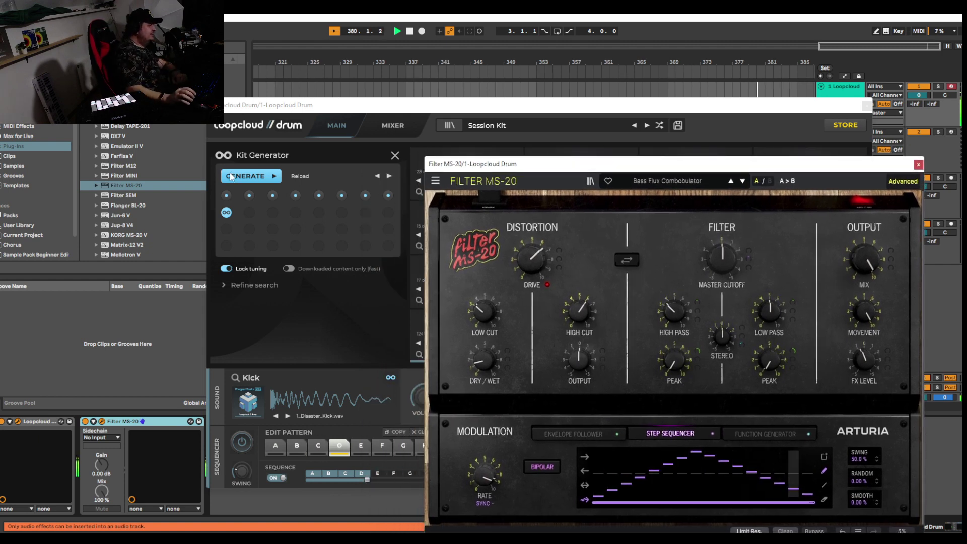
pyautogui.click(230, 176)
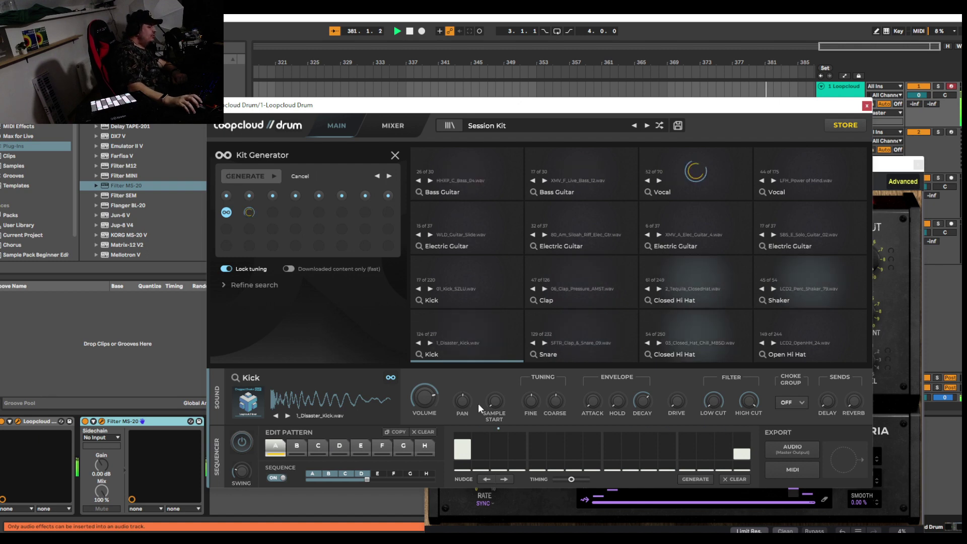
pyautogui.click(543, 504)
# Audition the Classic Parallel Distortion preset from the Distortion category on the new kit
pyautogui.click(682, 183)
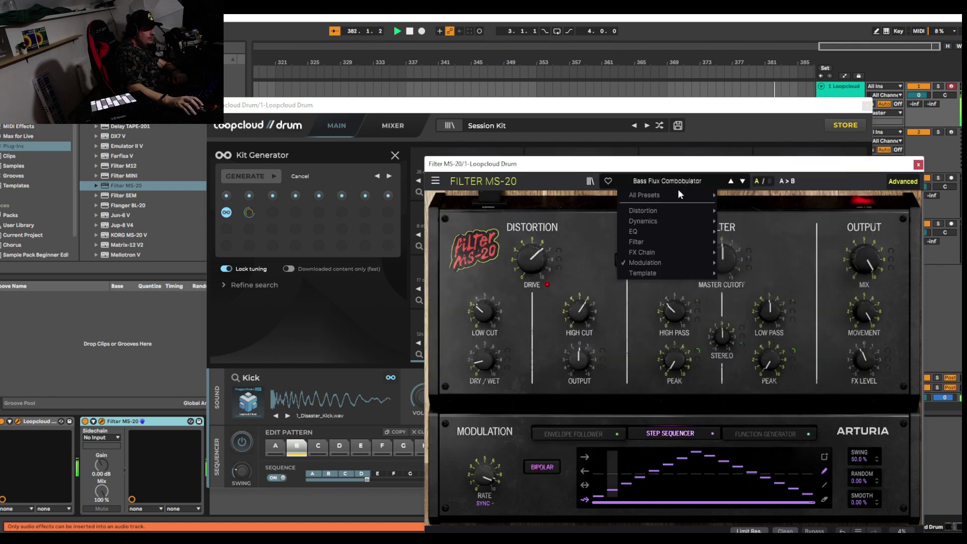
pyautogui.moveTo(664, 213)
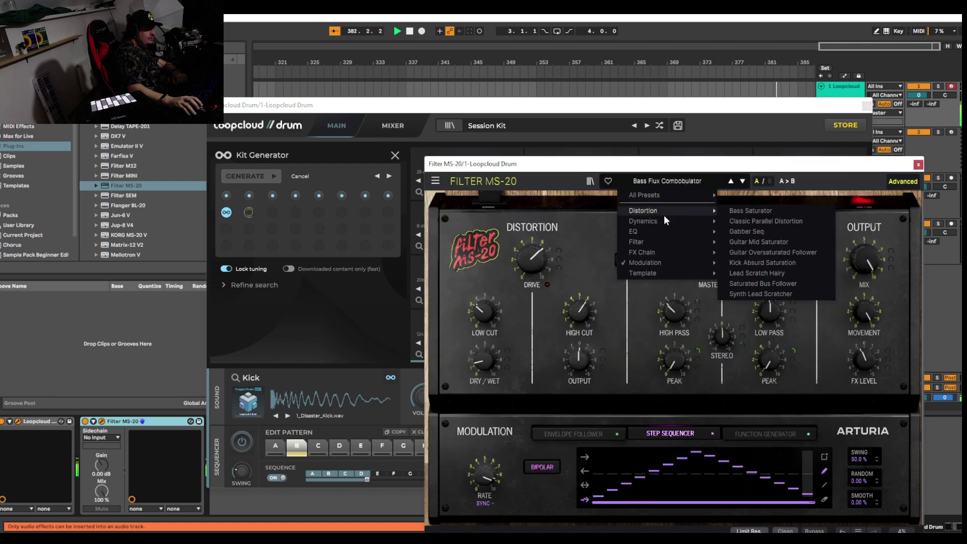
pyautogui.click(734, 220)
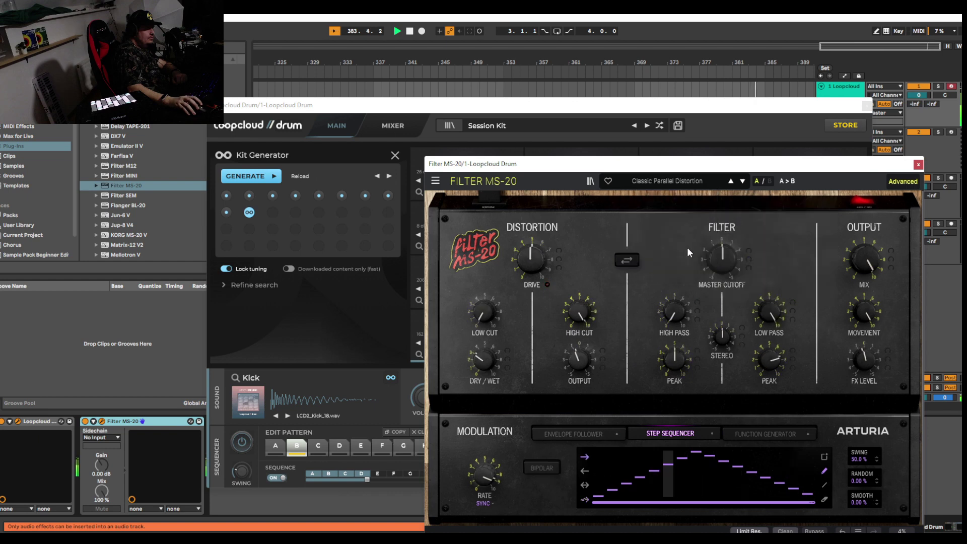
# Audition the Bass Flux Combobulator and Guitar 7 Ping modulation presets on the new kit
pyautogui.click(688, 180)
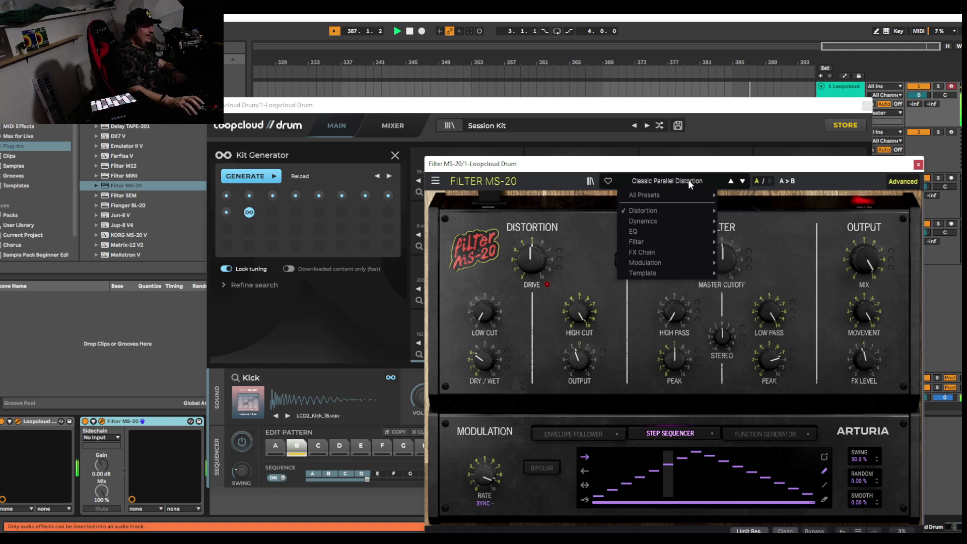
pyautogui.moveTo(675, 263)
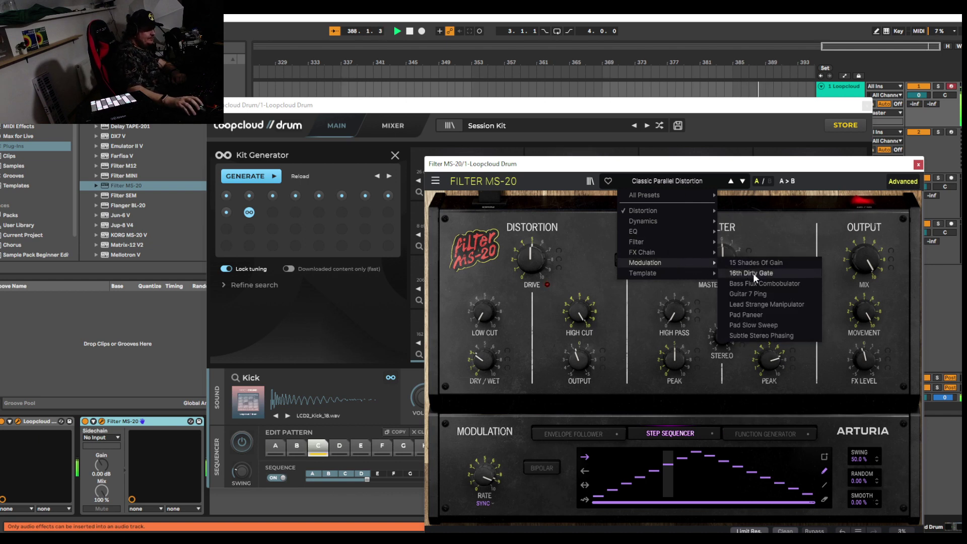
pyautogui.click(769, 284)
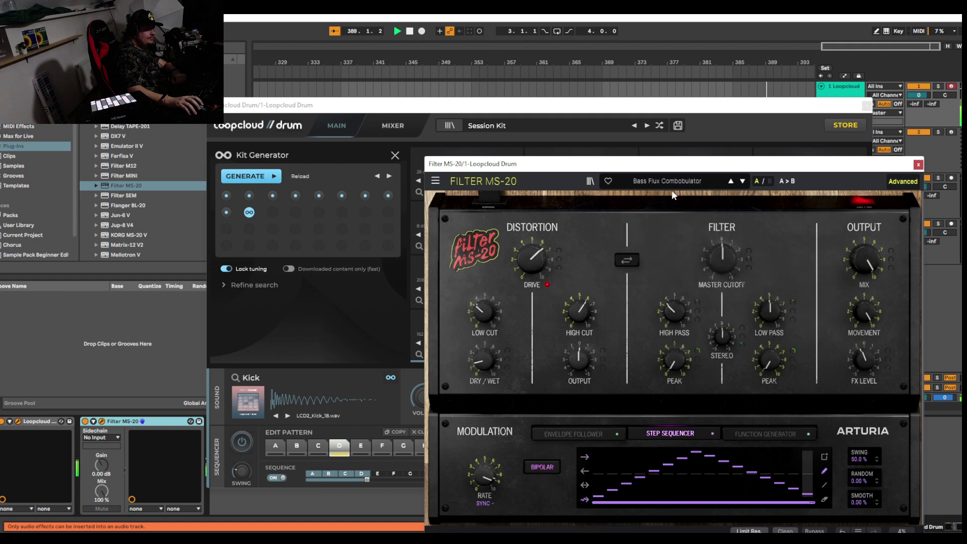
pyautogui.click(672, 182)
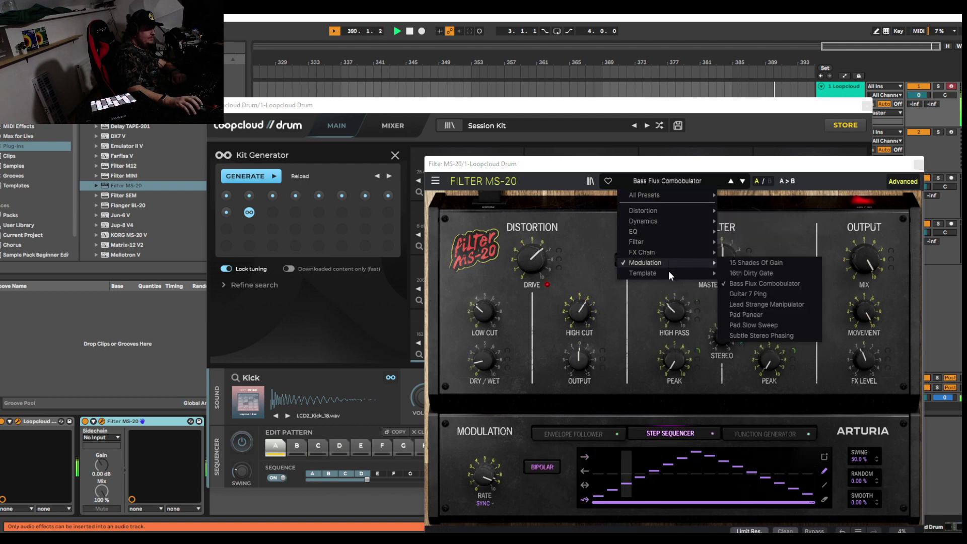
pyautogui.moveTo(710, 264)
pyautogui.click(755, 295)
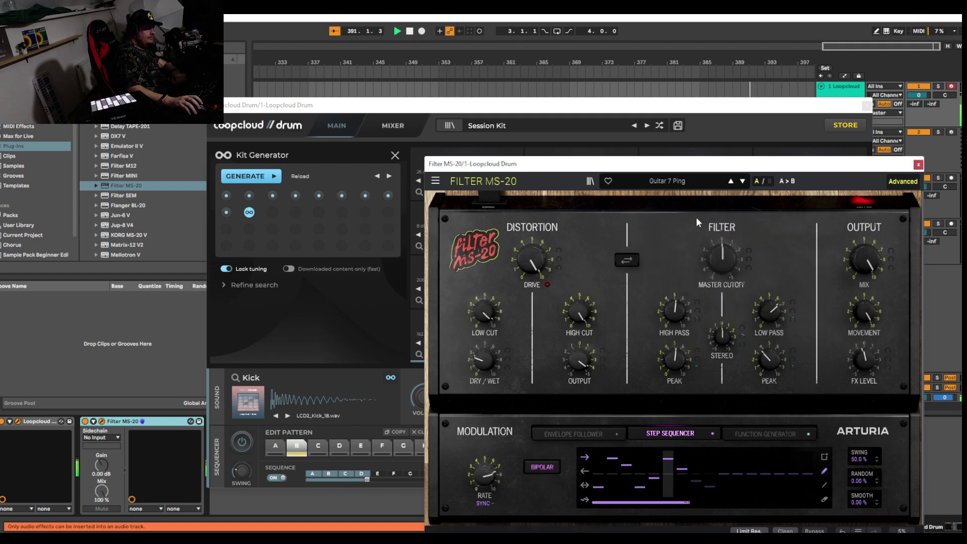
# Audition the Lead Strange Manipulator and Pad Paneer presets from the Modulation category
pyautogui.click(691, 183)
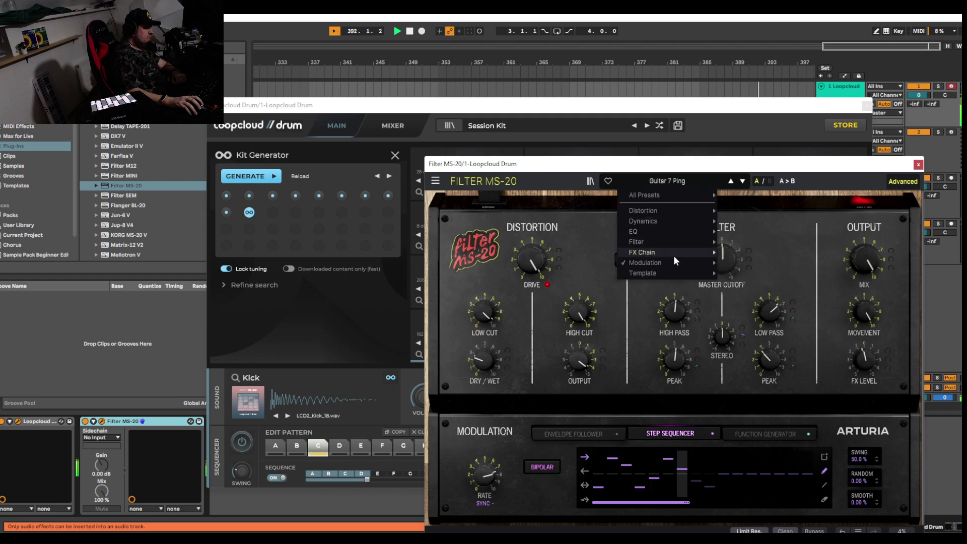
pyautogui.moveTo(675, 259)
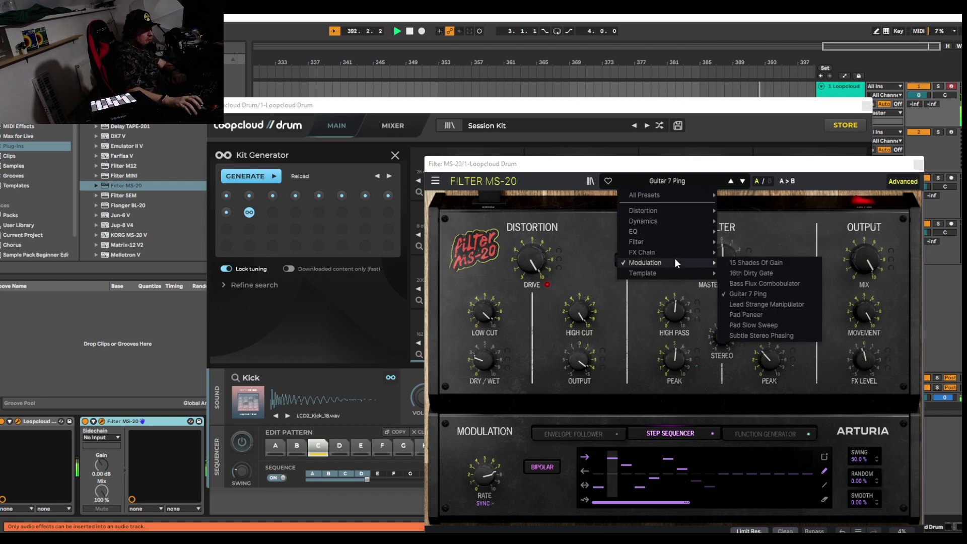
pyautogui.click(760, 305)
pyautogui.click(666, 181)
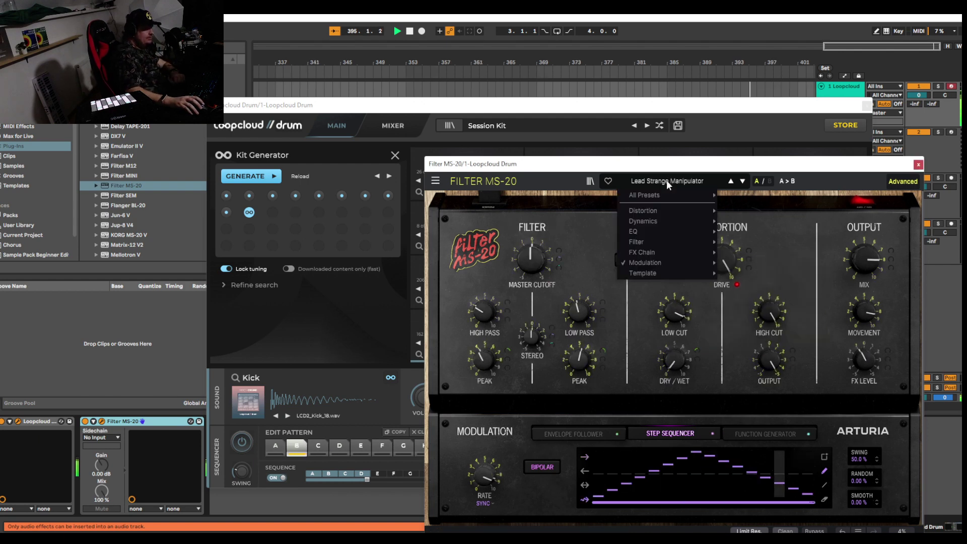
pyautogui.moveTo(672, 264)
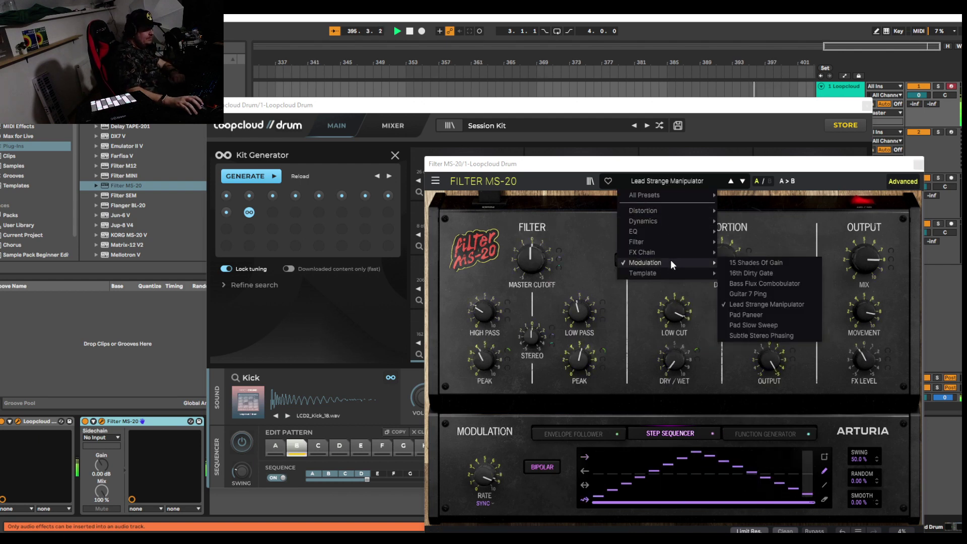
pyautogui.click(767, 313)
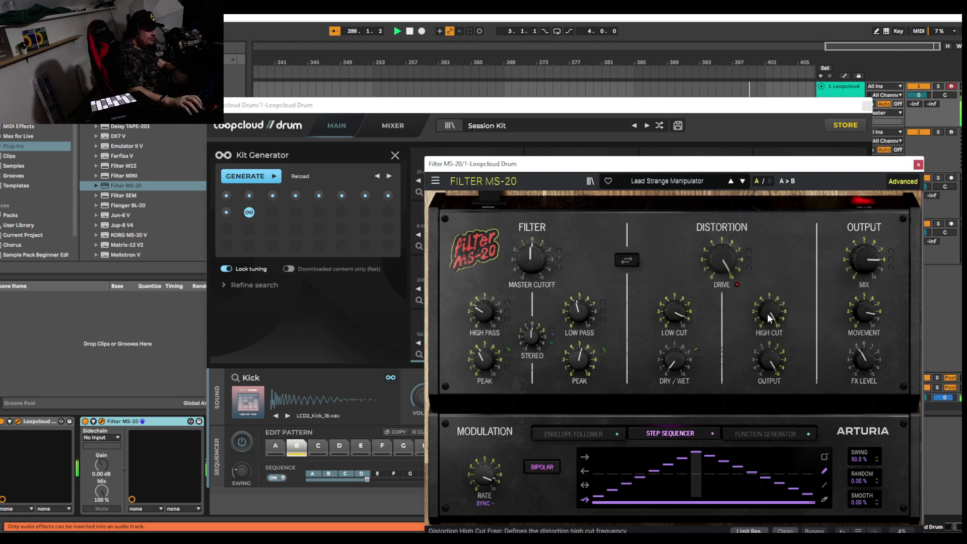
# Audition the Pad Slow Sweep modulation preset while moving the filter's master cutoff
pyautogui.click(700, 178)
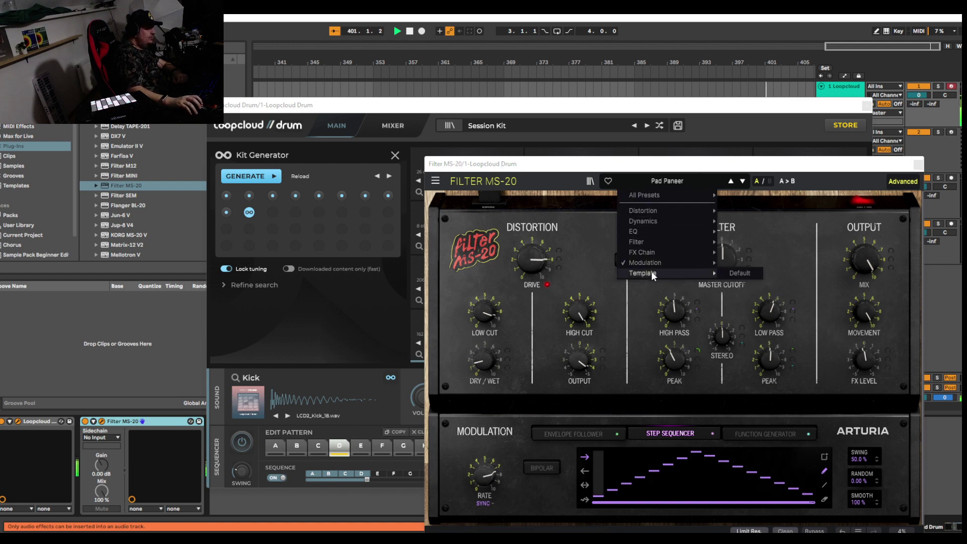
pyautogui.click(759, 324)
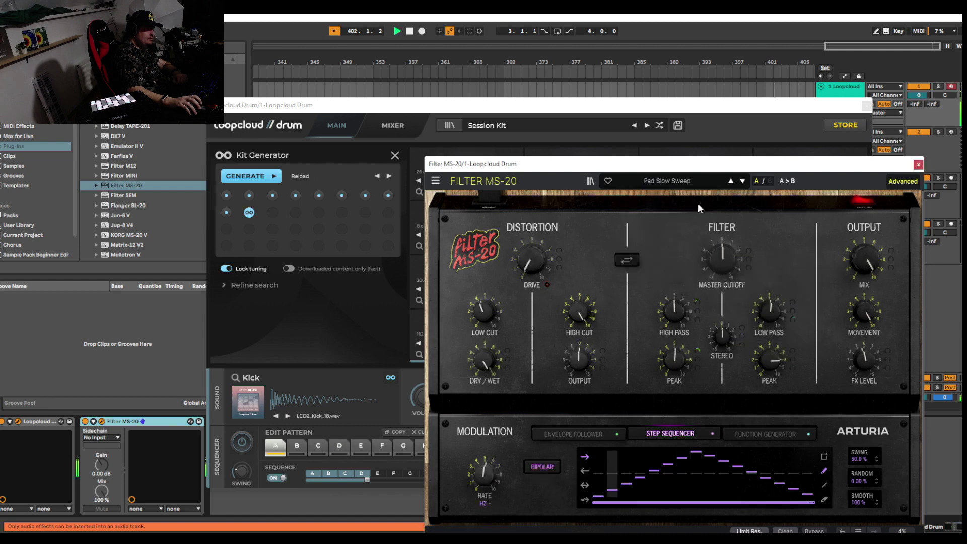
pyautogui.moveTo(722, 260); pyautogui.dragTo(722, 237)
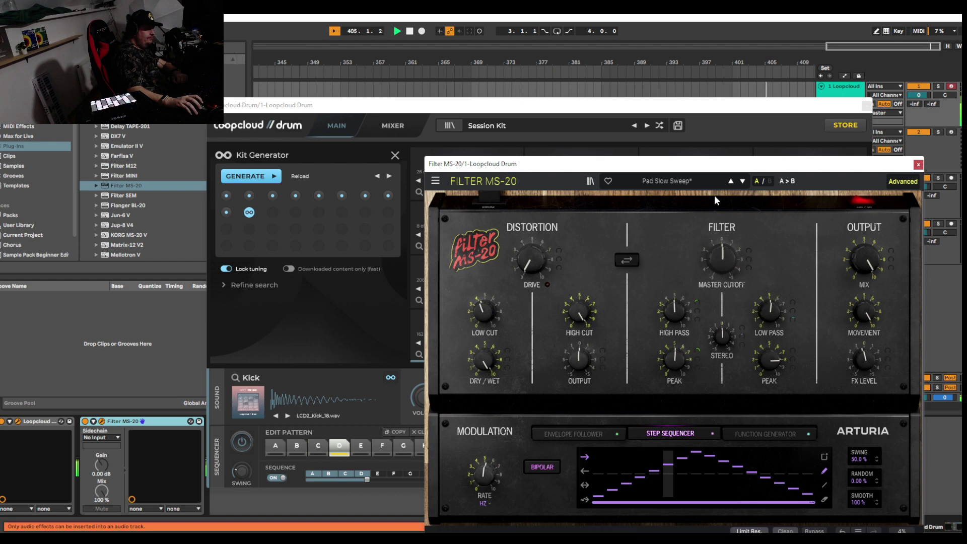
# Load the Subtle Stereo Phasing preset from the Modulation category
pyautogui.click(717, 181)
pyautogui.moveTo(673, 263)
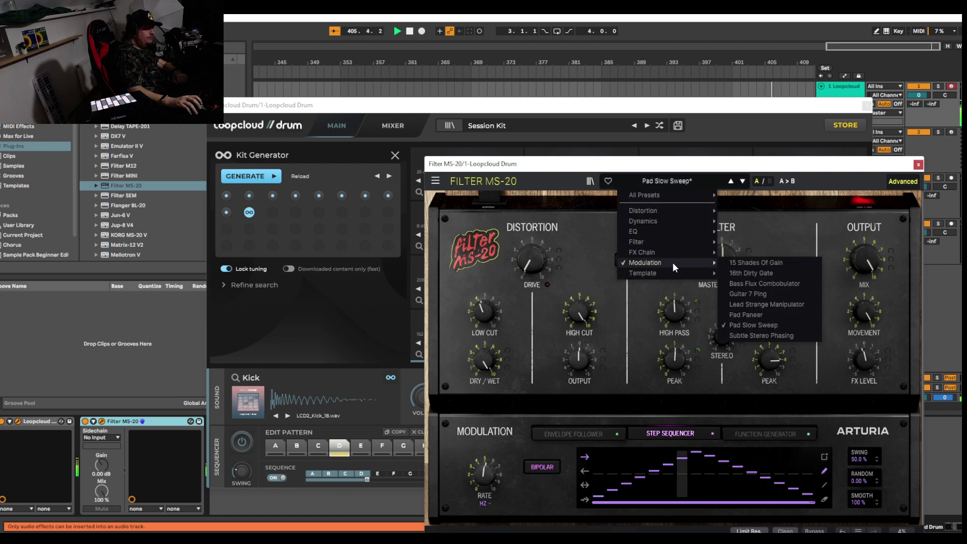
pyautogui.click(761, 334)
pyautogui.moveTo(730, 261)
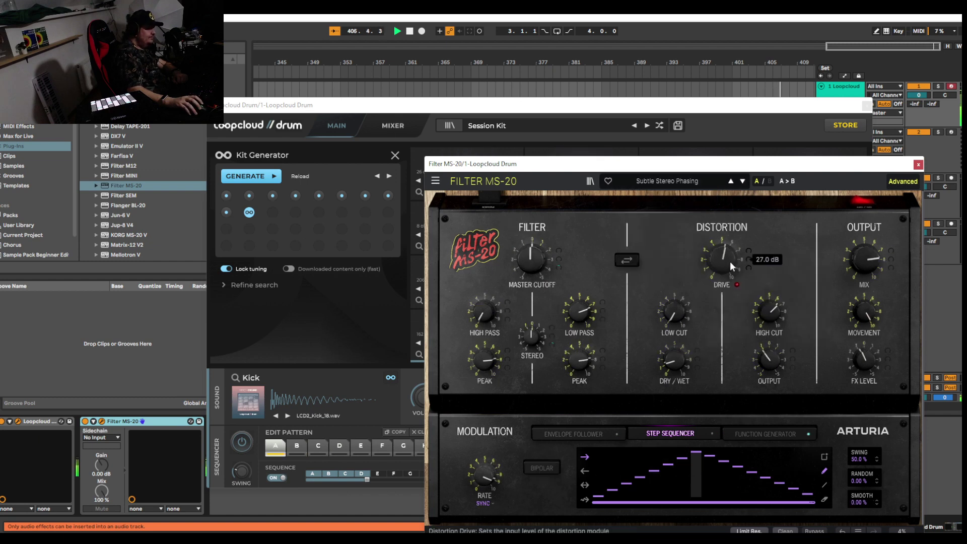
# Close the preset list and stop the Ableton Live playback
pyautogui.click(700, 183)
pyautogui.moveTo(674, 277)
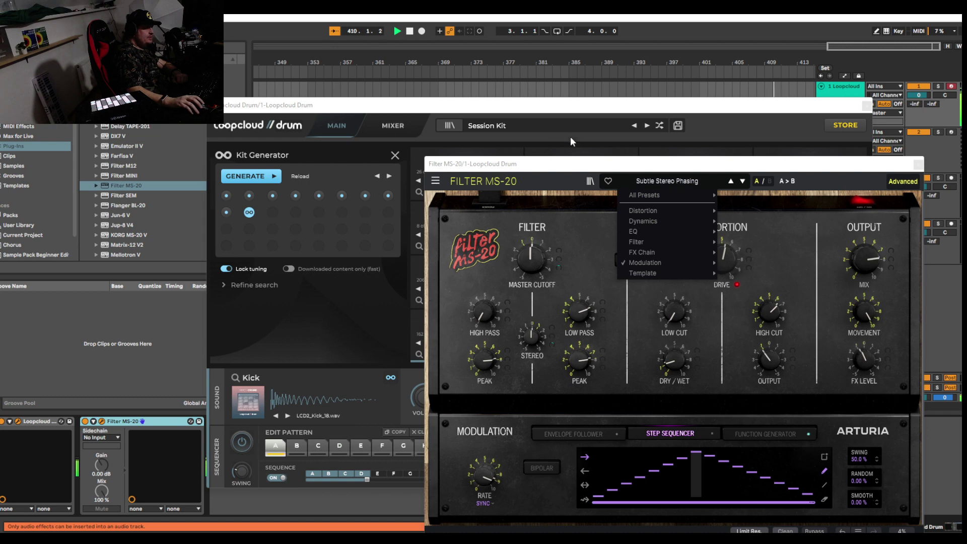
pyautogui.click(546, 108)
pyautogui.click(410, 33)
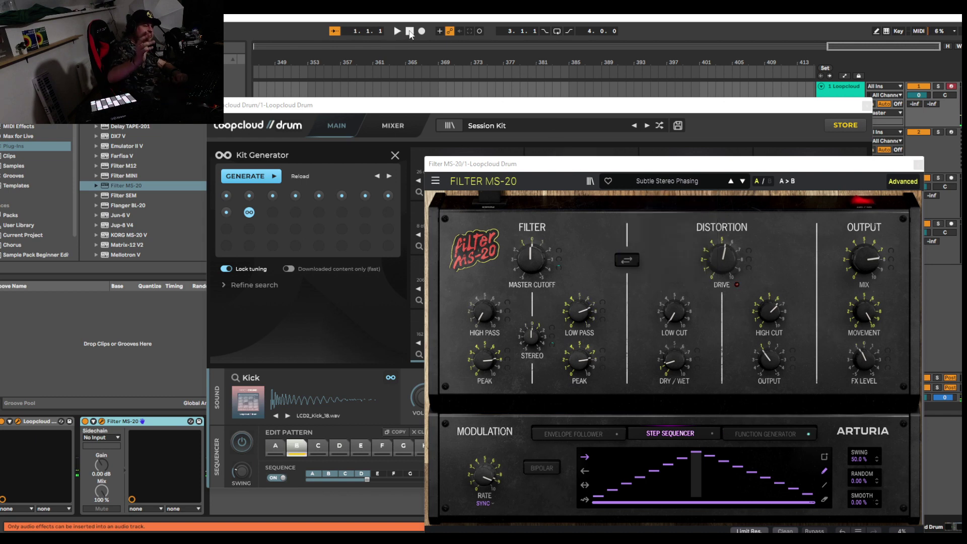
# Switch to OBS, hide the screen capture source in the current scene and enlarge the Logitech930 camera picture
pyautogui.hotkey('alt', 'Tab')
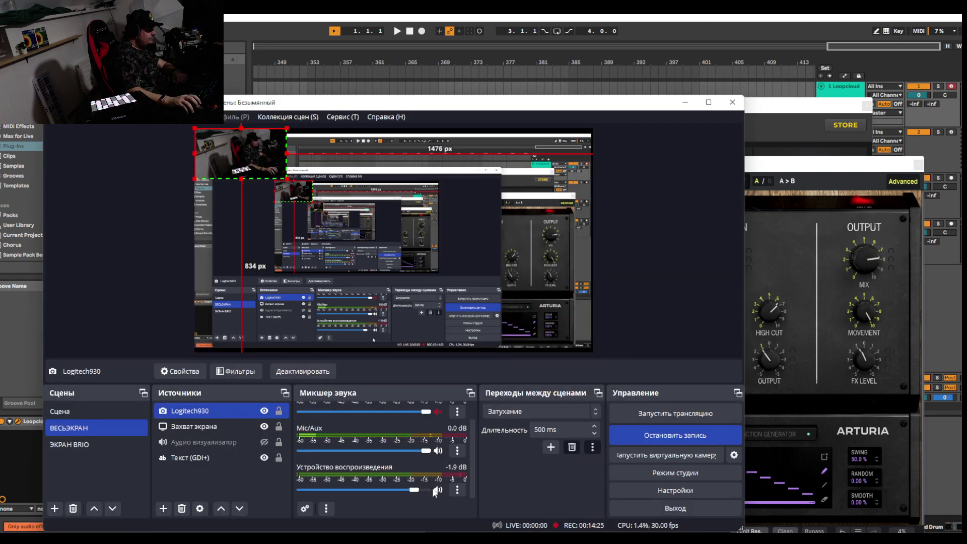
pyautogui.click(192, 412)
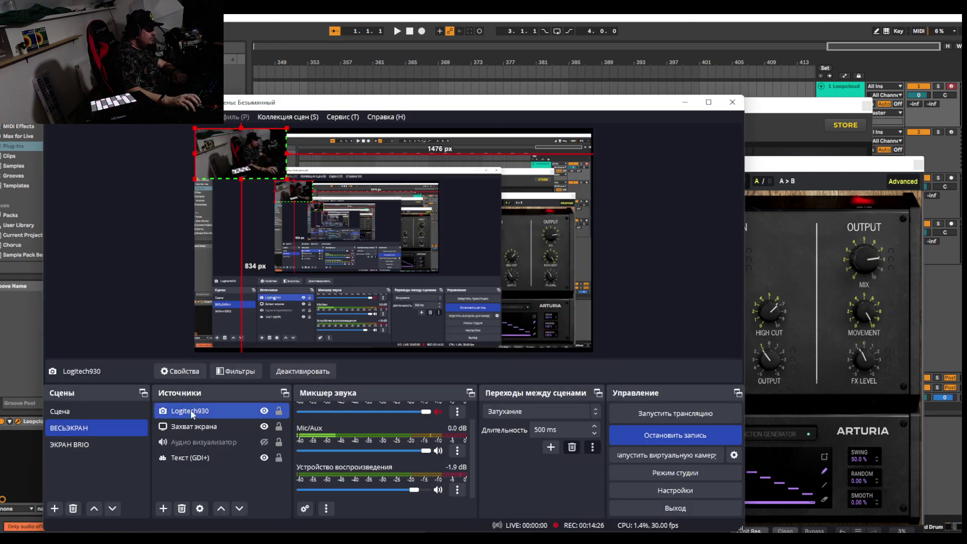
pyautogui.click(263, 411)
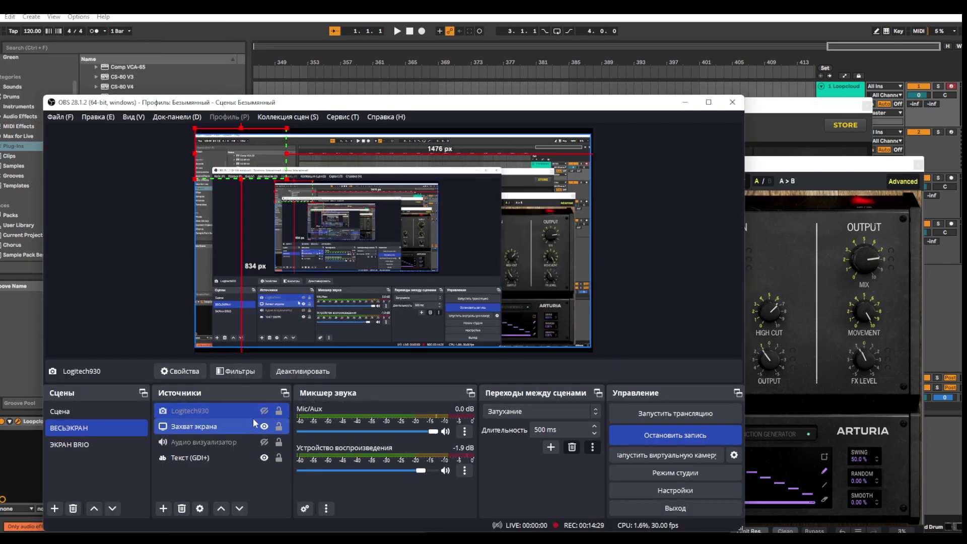
pyautogui.click(263, 410)
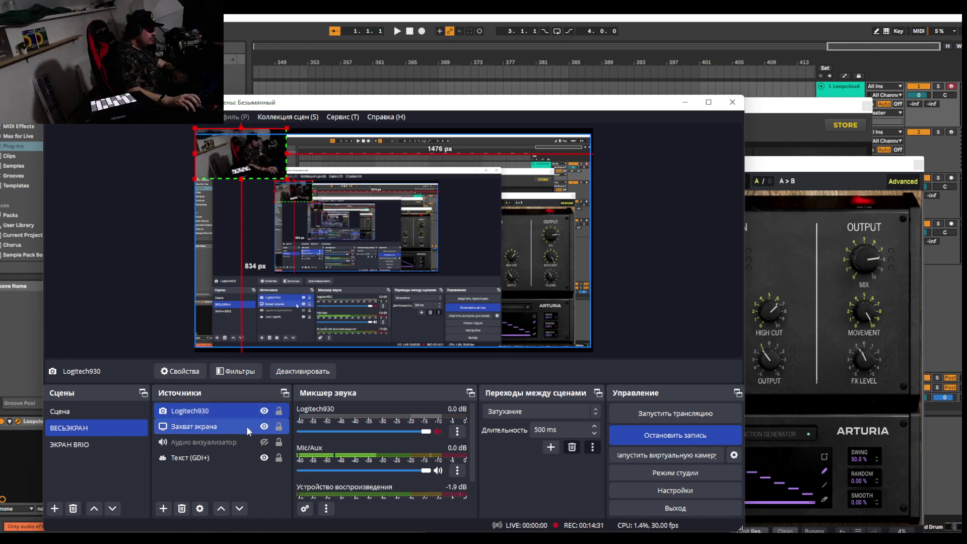
pyautogui.click(264, 426)
pyautogui.hotkey('ctrl', 'f')
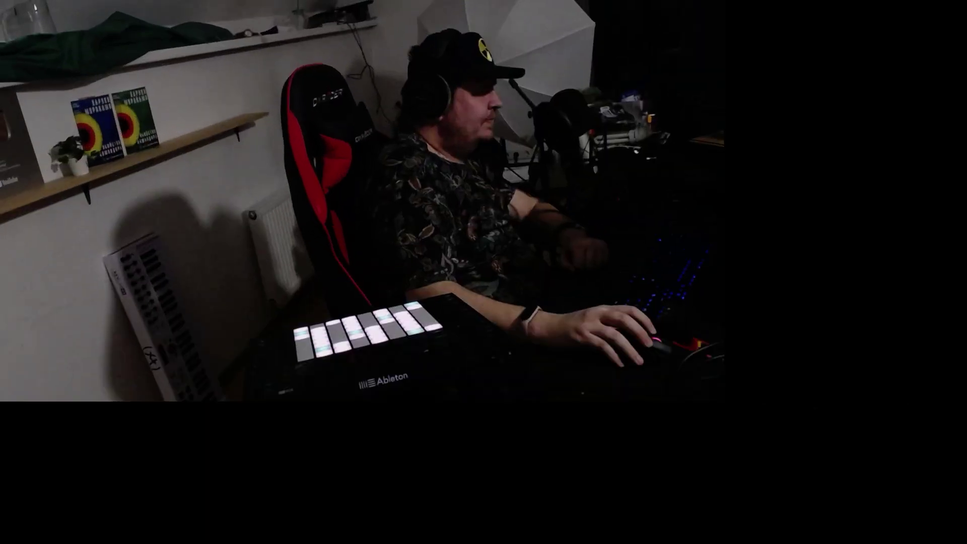